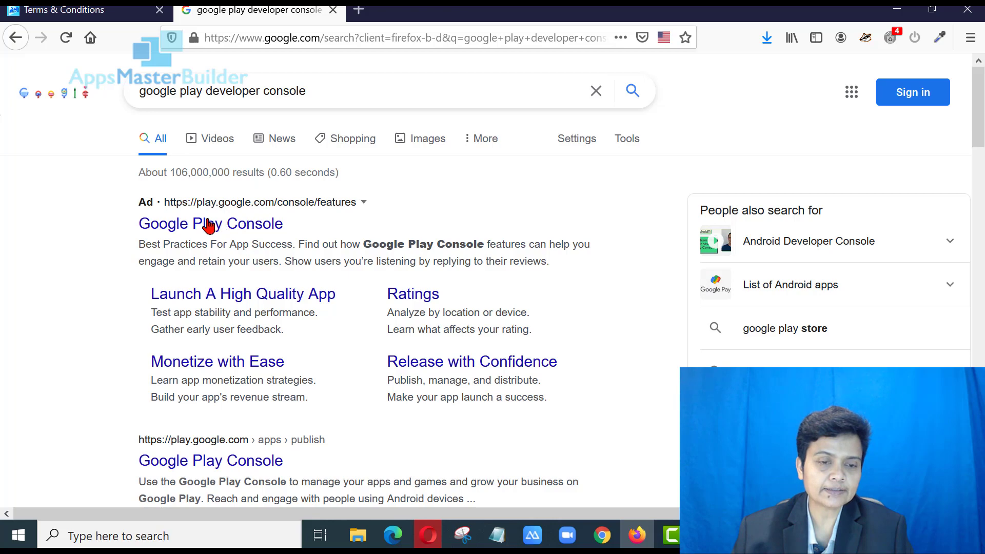
Open Google Play Console from its search ad and continue to the Google sign-in page
click(210, 225)
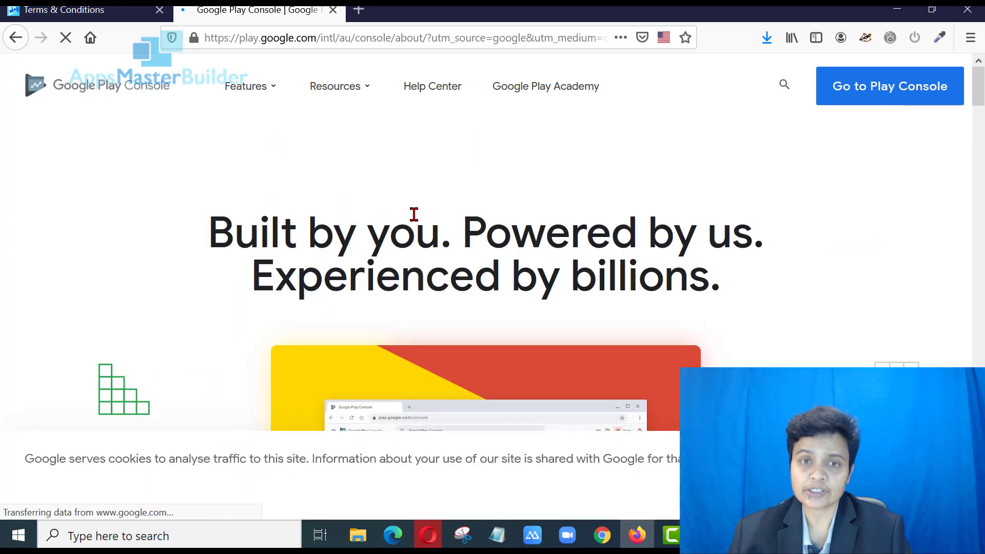
click(896, 87)
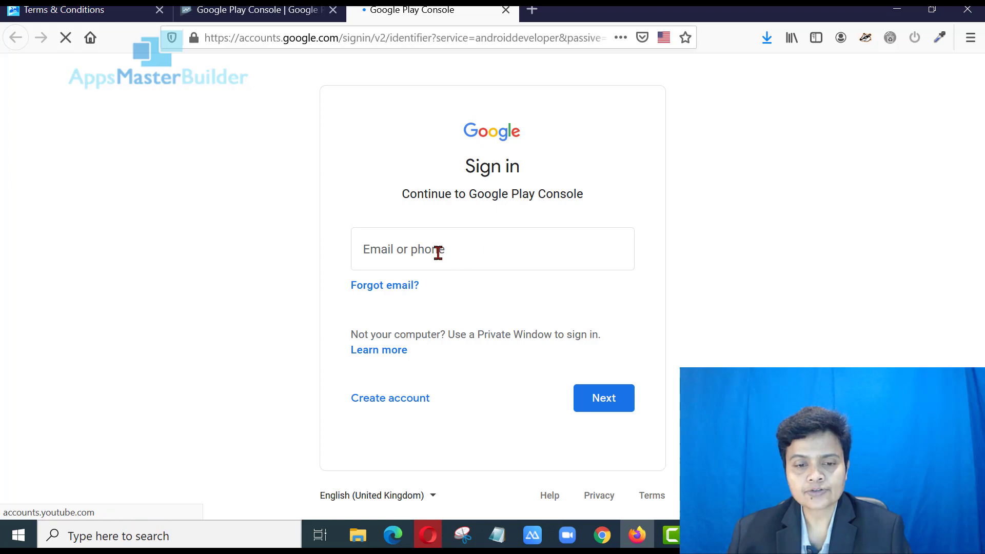
Sign in with the account email and password, re-entering the password after it's rejected
click(434, 251)
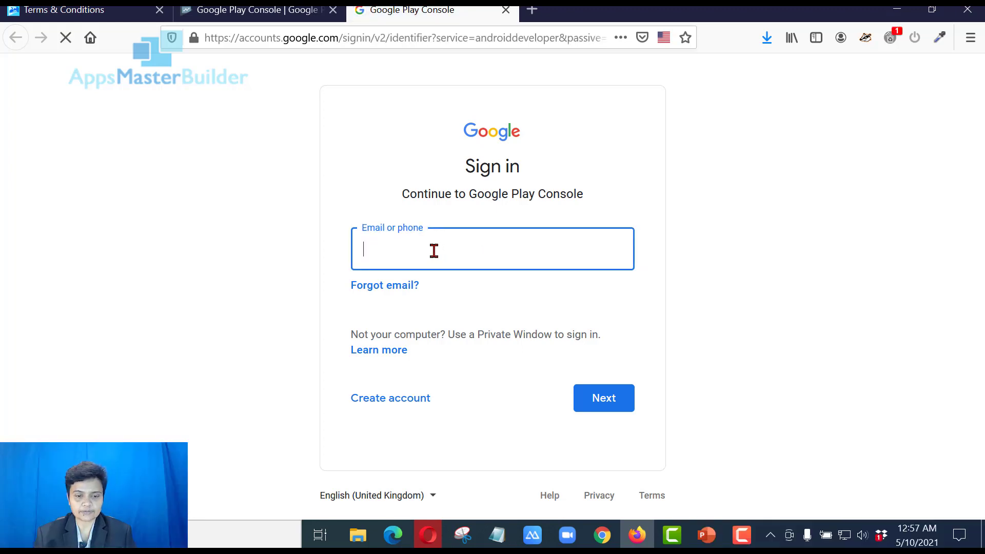
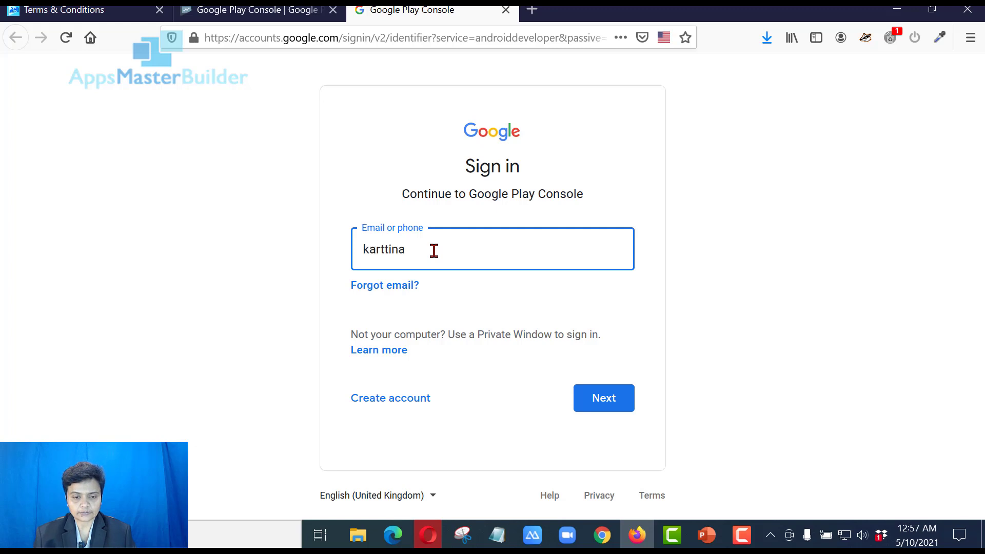
click(601, 403)
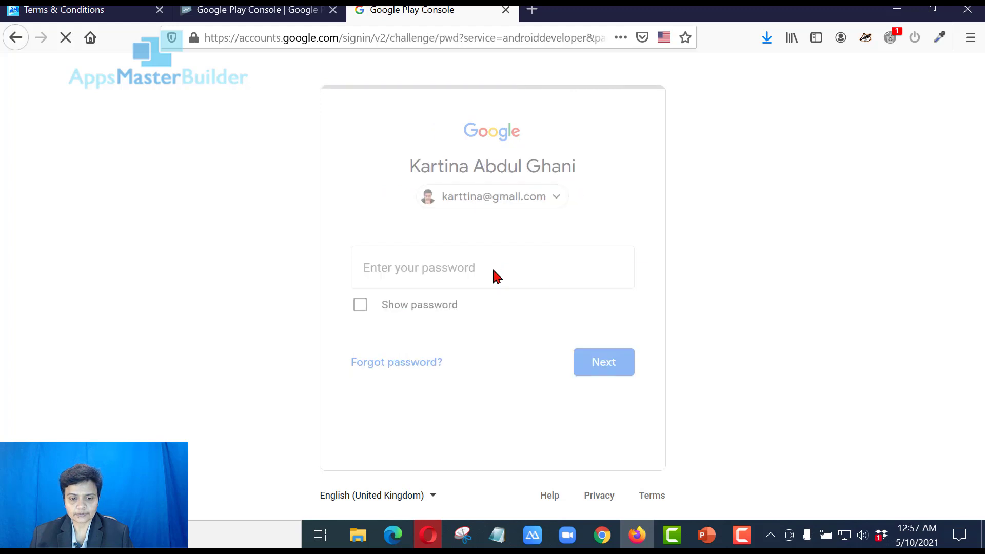
text(••••••)
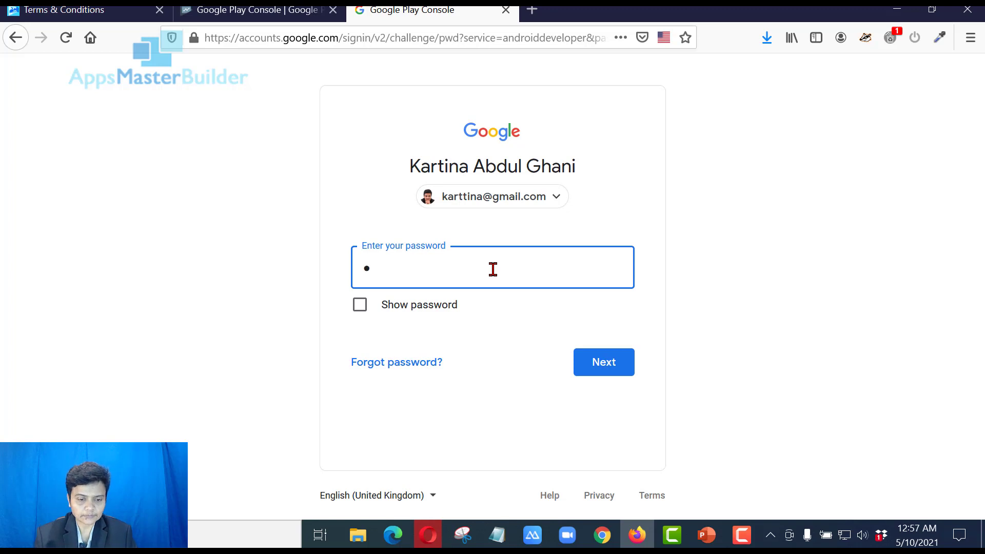
text(•••••)
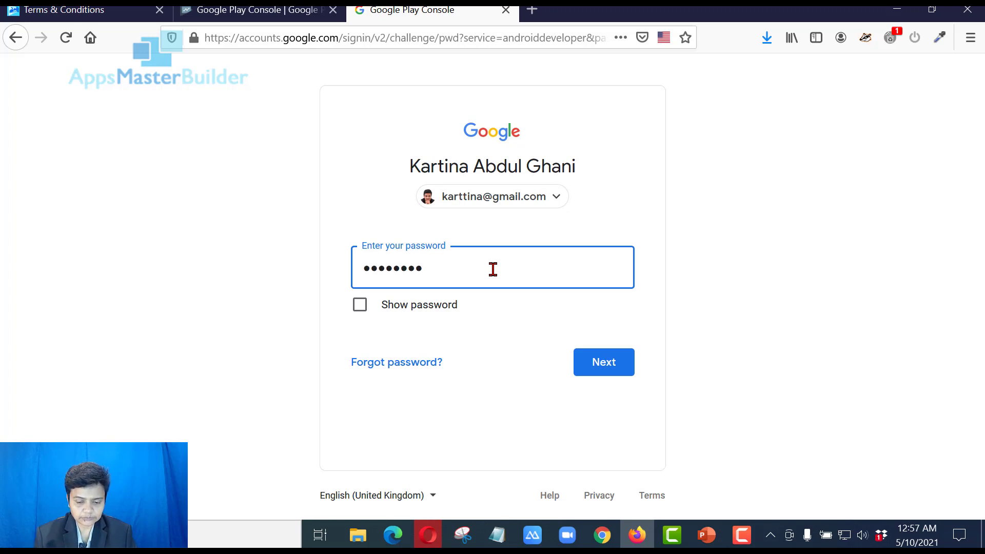
text(••)
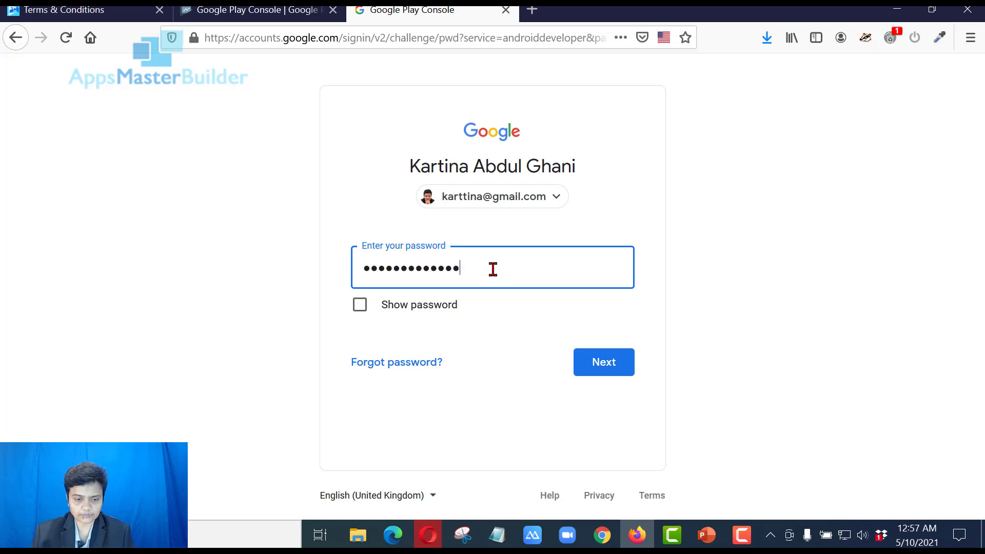
click(594, 357)
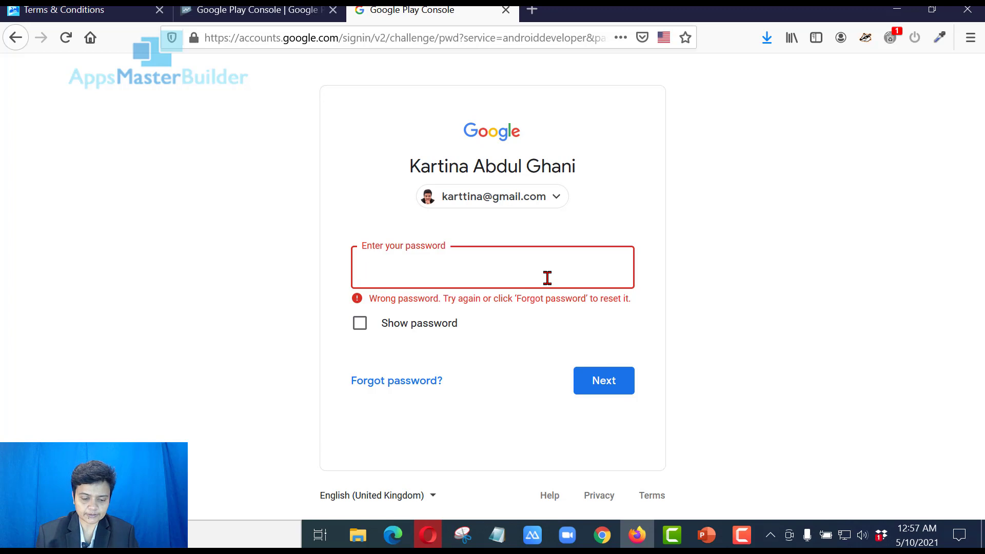
text(••••••••)
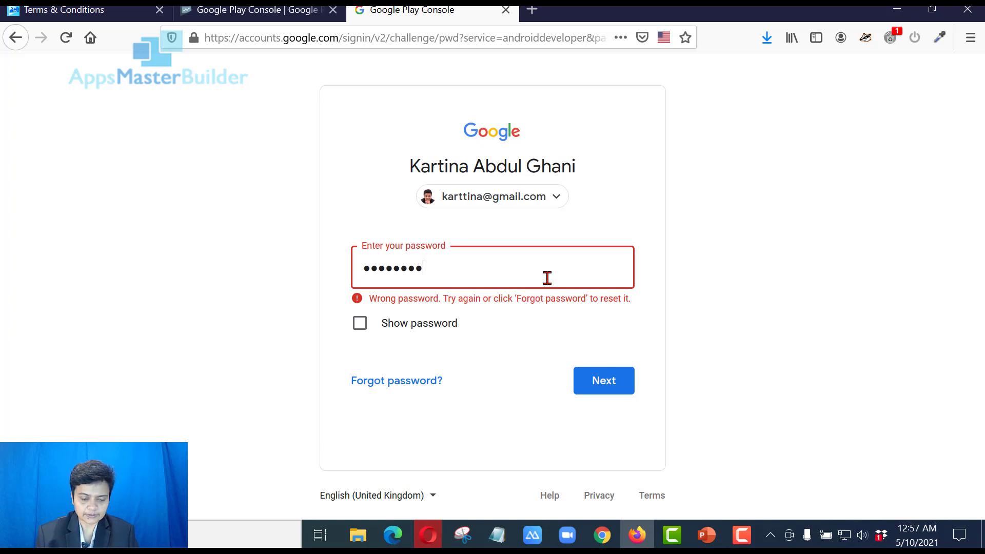
text(••••)
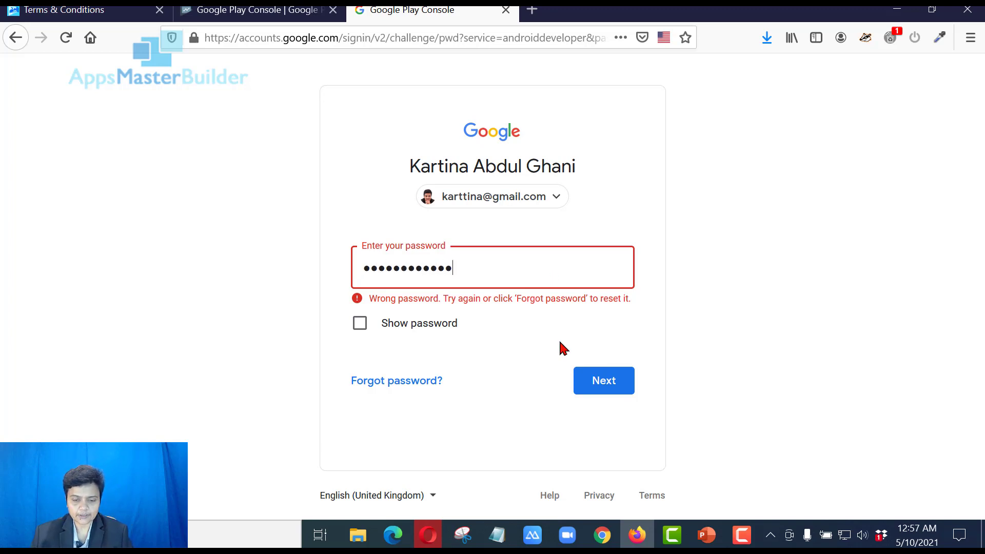
click(614, 389)
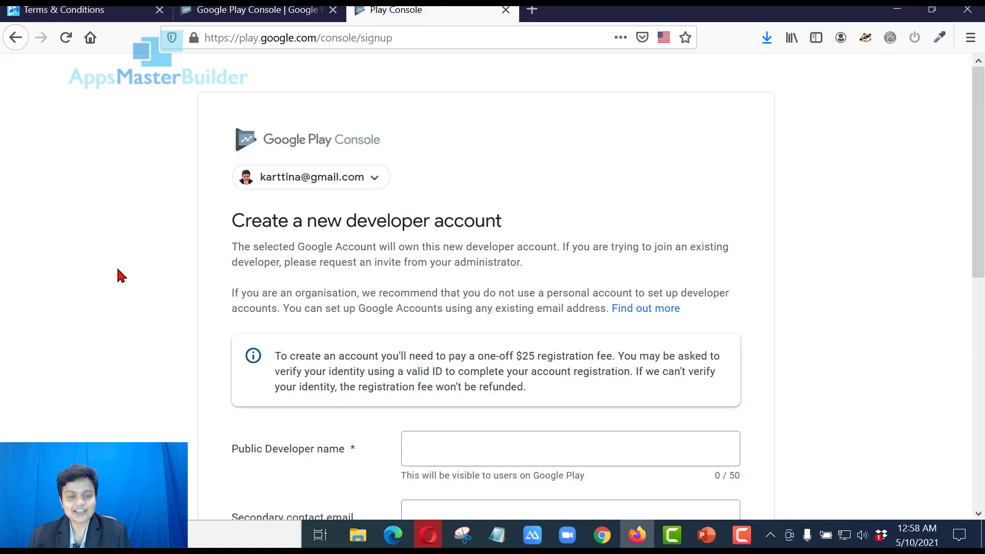
Look through the developer account form, focusing the Secondary contact email, down to 'Create account and pay'
scroll(497, 291, down, 3)
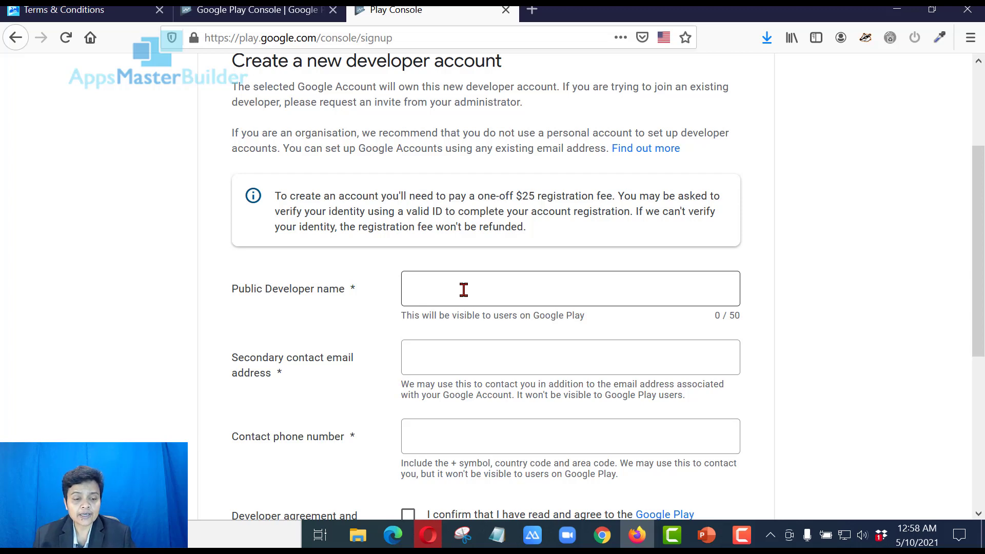
click(487, 363)
scroll(644, 266, up, 3)
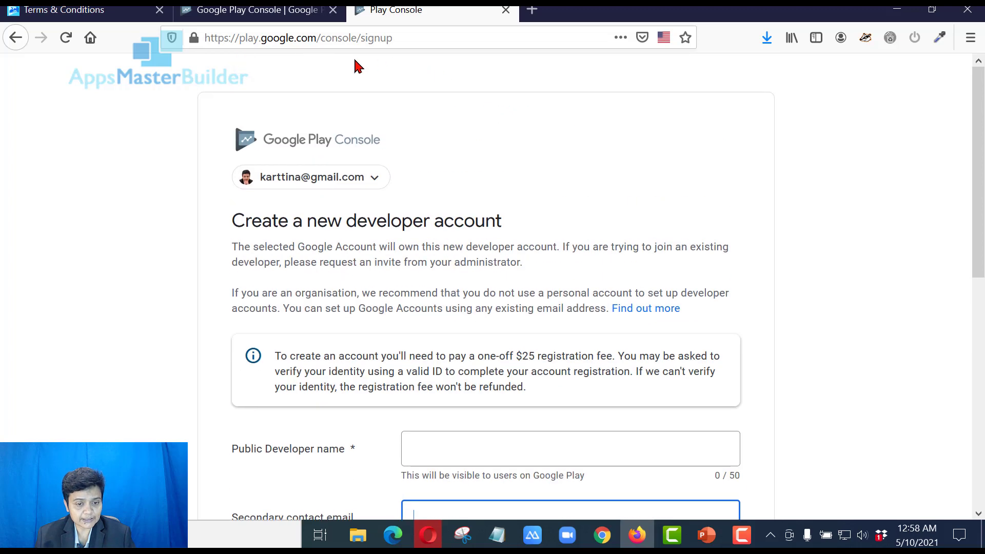
scroll(508, 257, down, 5)
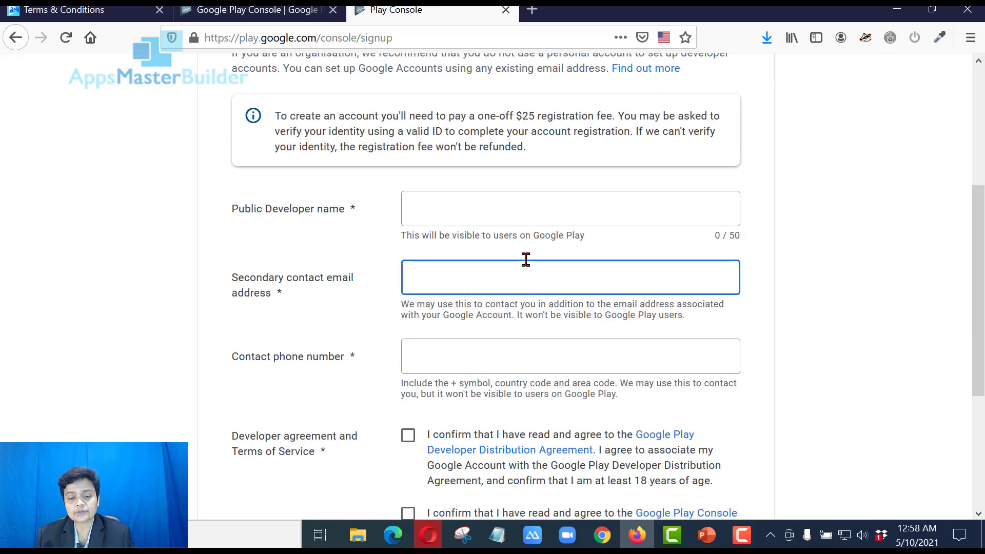
scroll(507, 341, down, 2)
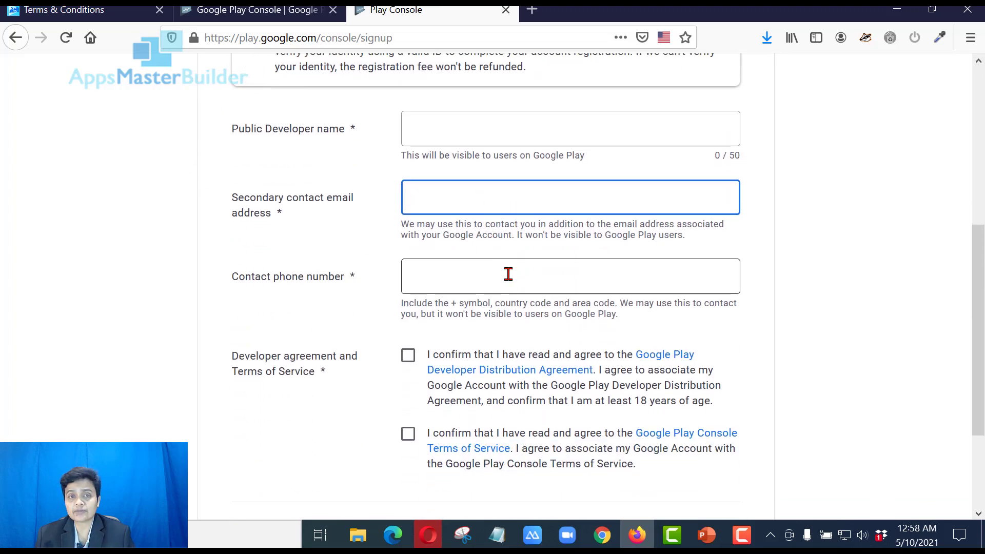
scroll(508, 274, down, 3)
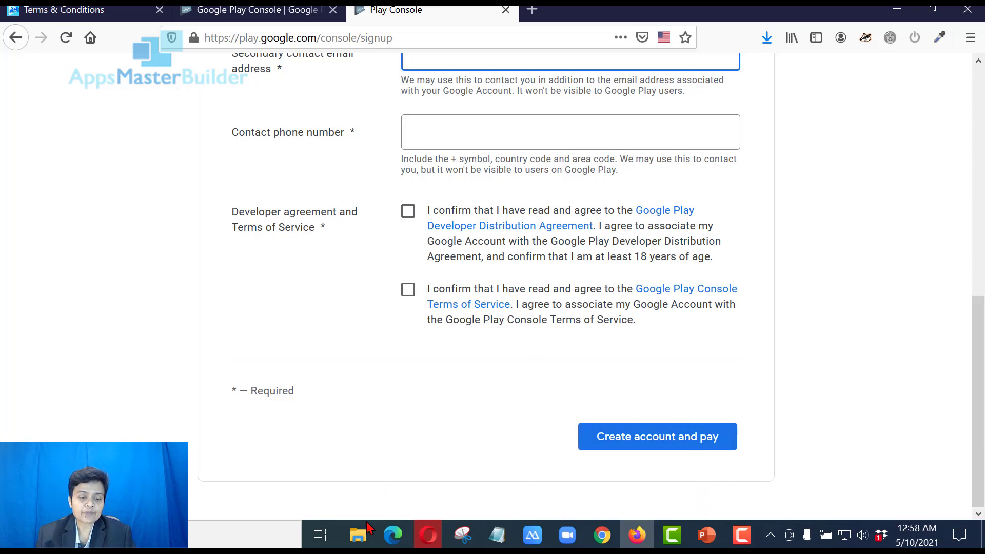
mouse_move(358, 542)
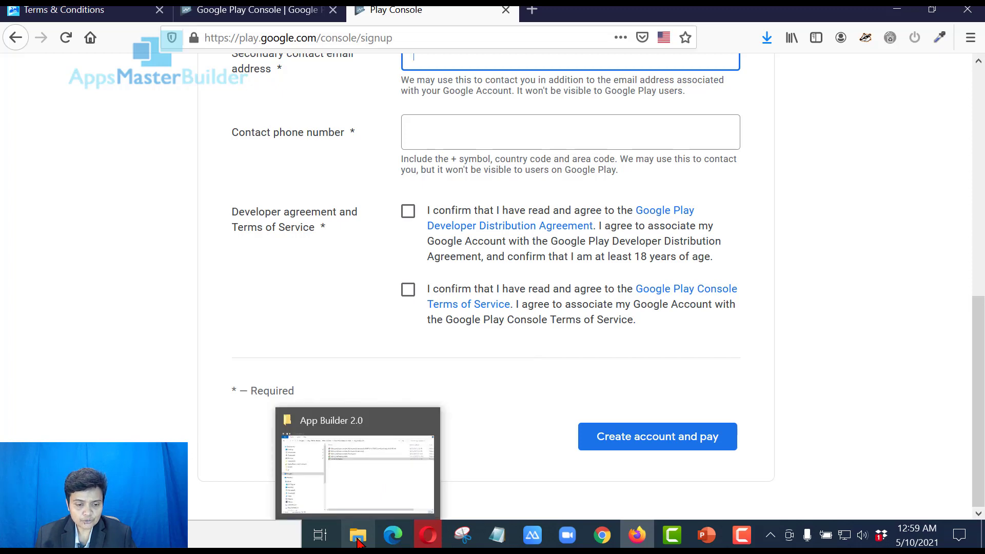
In File Explorer, go from the Desktop into South Africa Travel > Publish
click(357, 542)
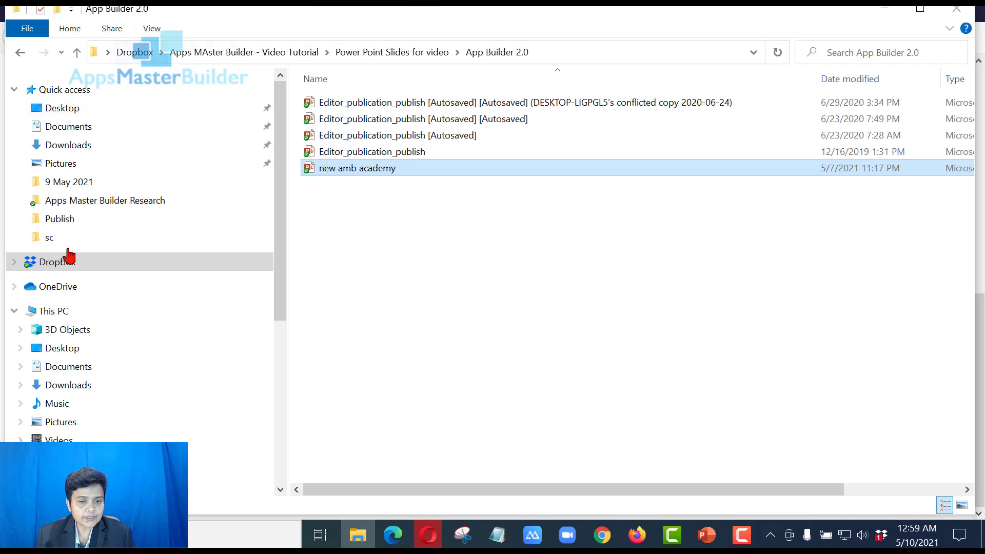
click(94, 106)
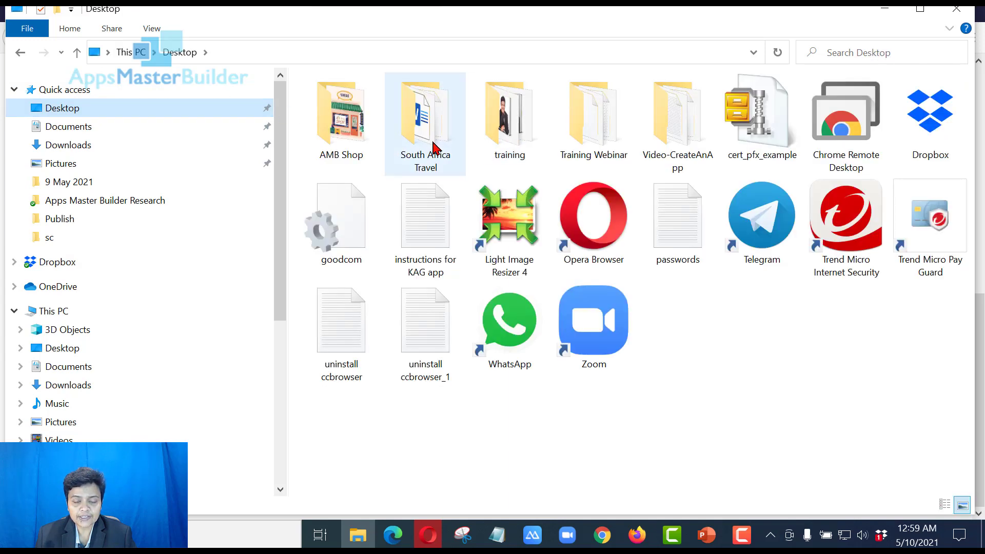
mouse_move(433, 148)
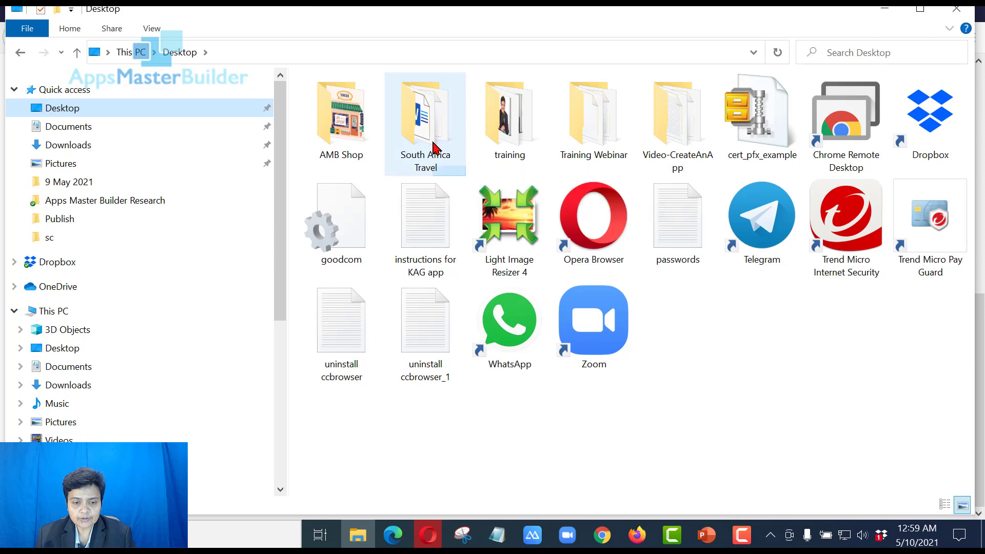
click(433, 147)
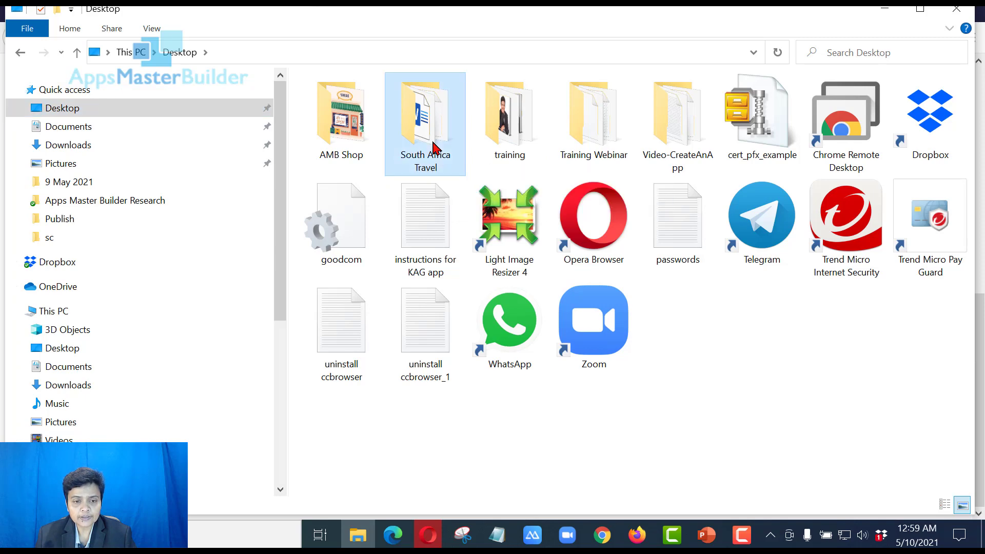
double_click(433, 148)
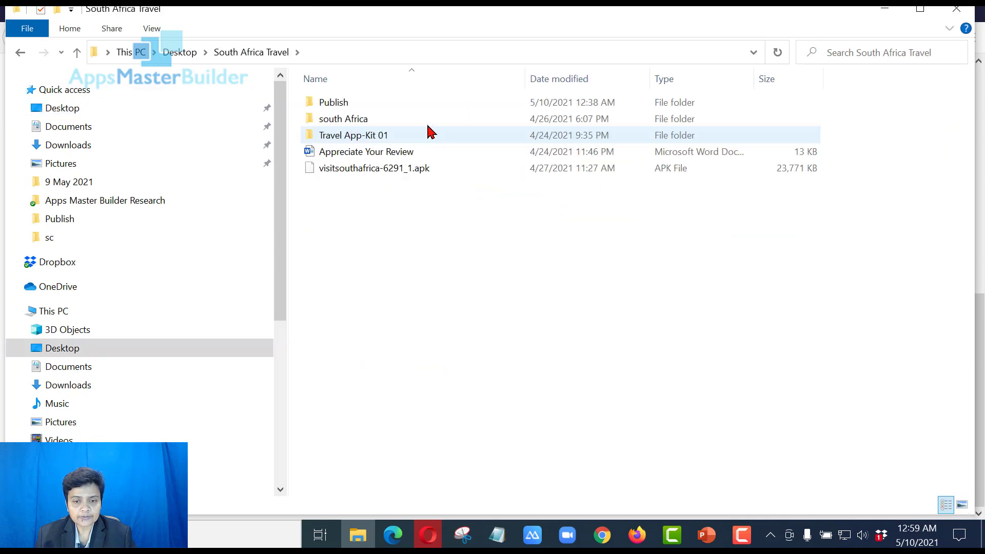
click(404, 102)
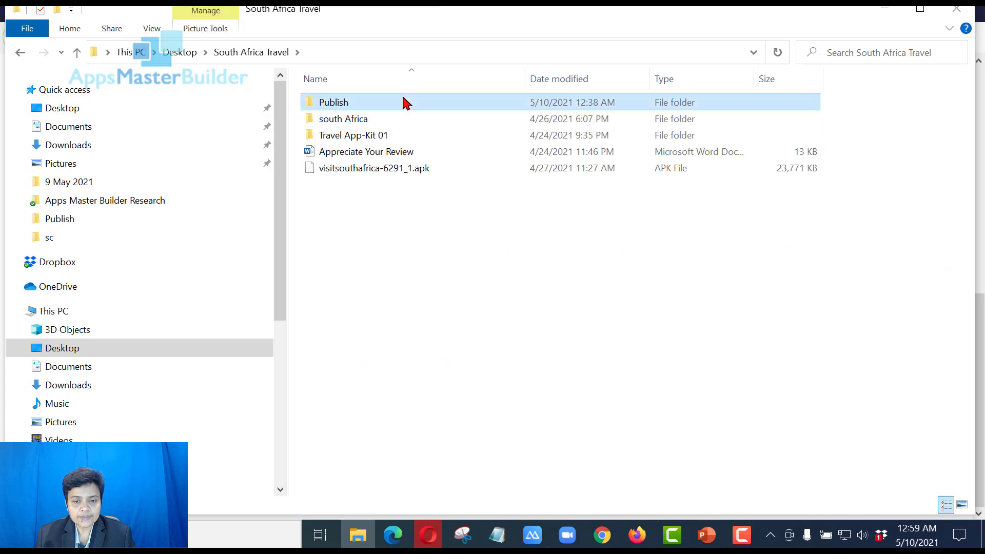
double_click(404, 102)
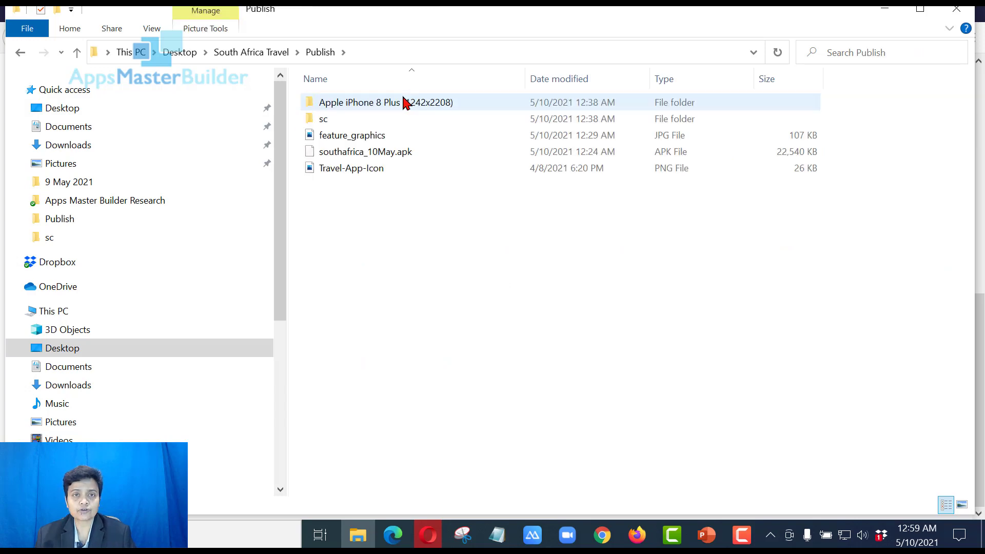
Check the feature_graphics image, open the Apple iPhone 8 Plus Screenshots folder, then return to Firefox
click(377, 138)
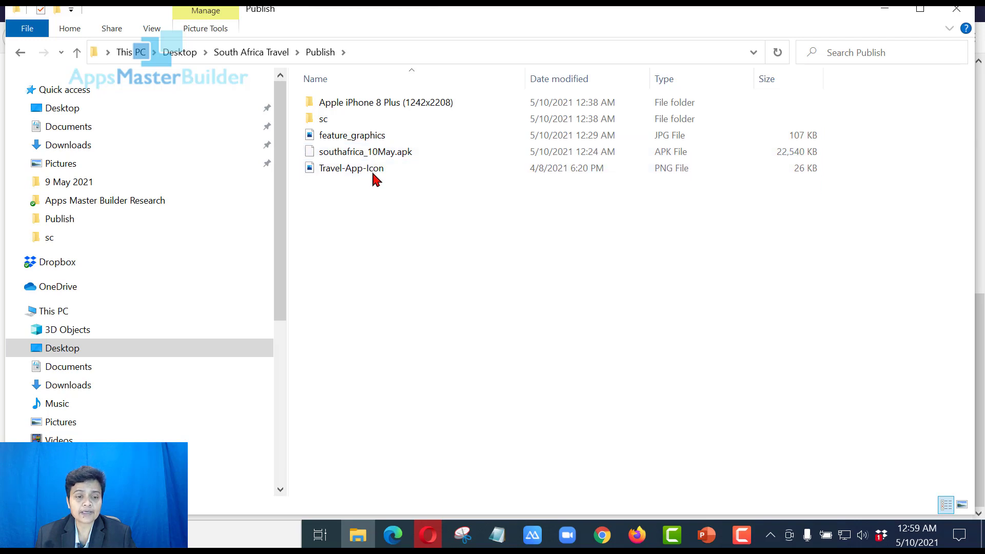
mouse_move(378, 173)
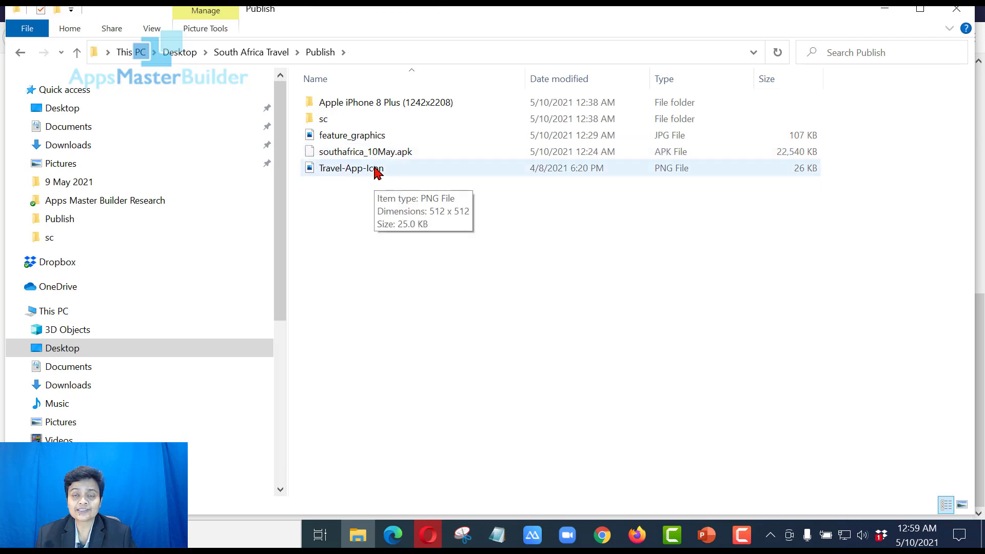
click(384, 106)
double_click(383, 107)
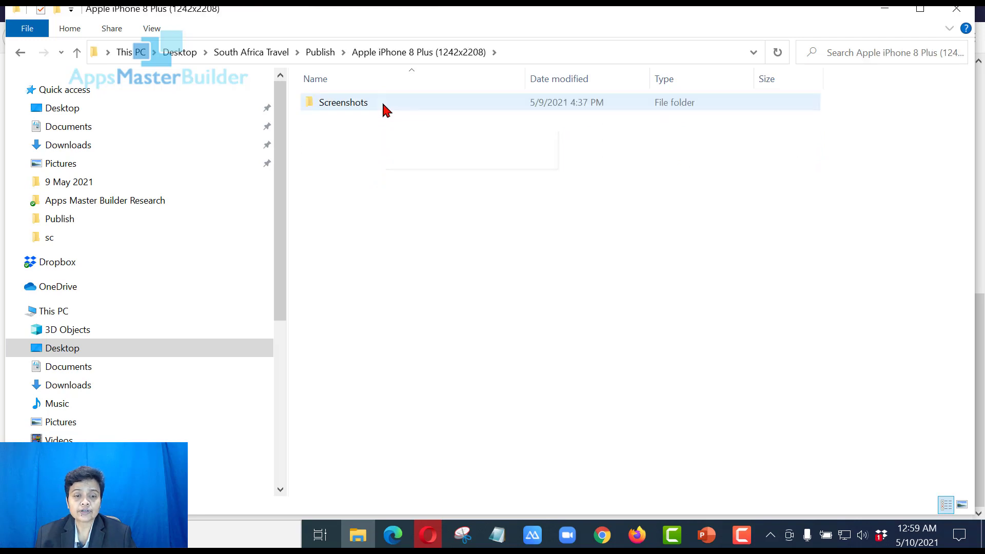
click(384, 103)
double_click(384, 106)
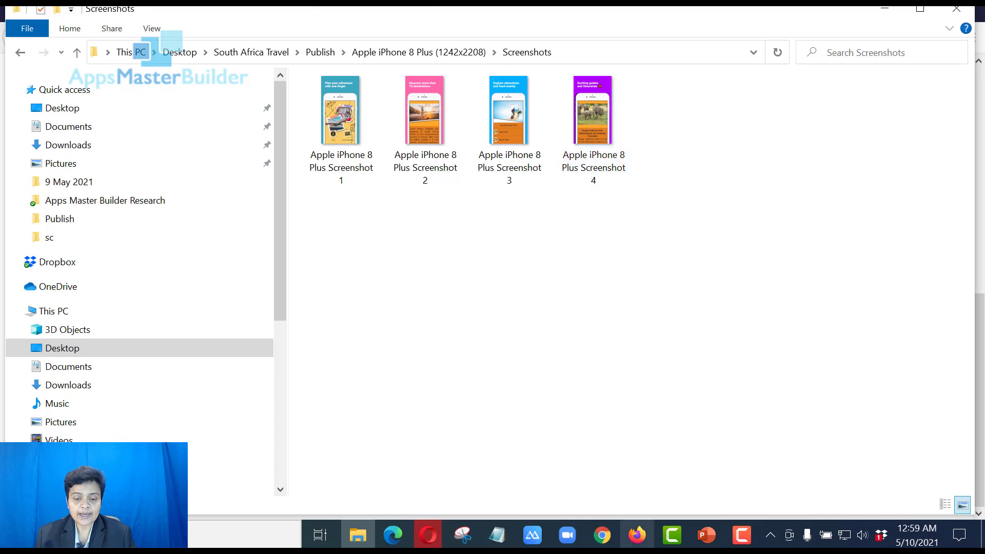
click(638, 535)
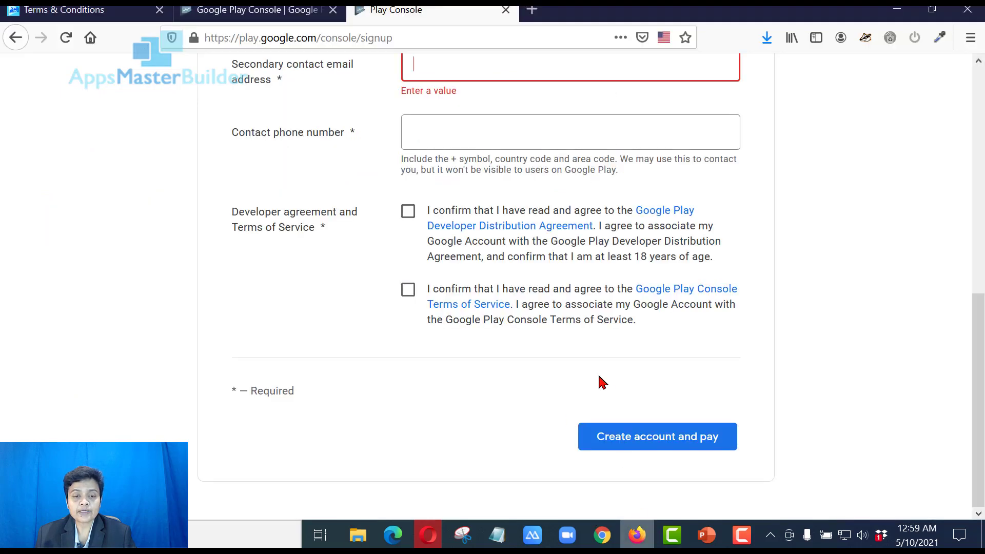
Close both Play Console tabs in Firefox and switch to the All apps list in Opera
click(505, 10)
click(333, 10)
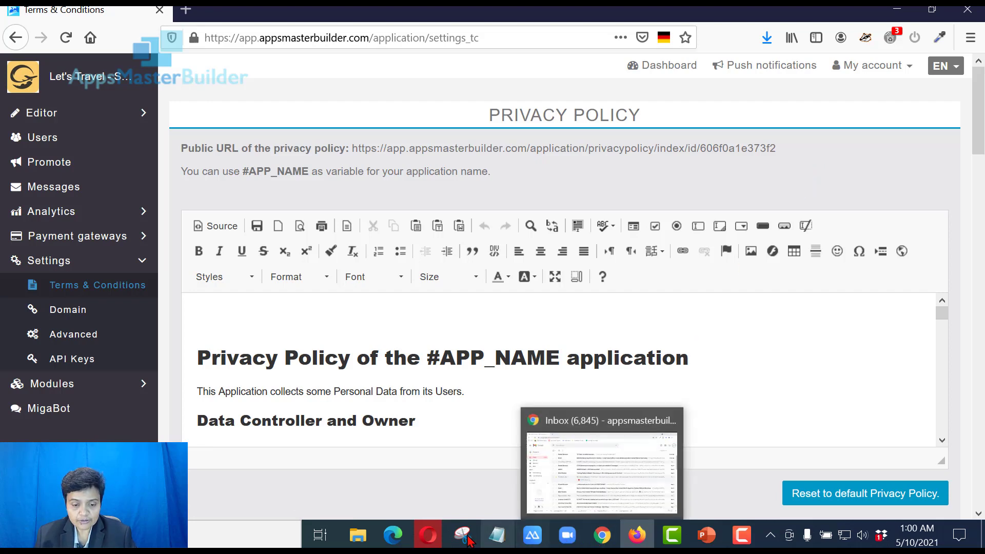
click(439, 542)
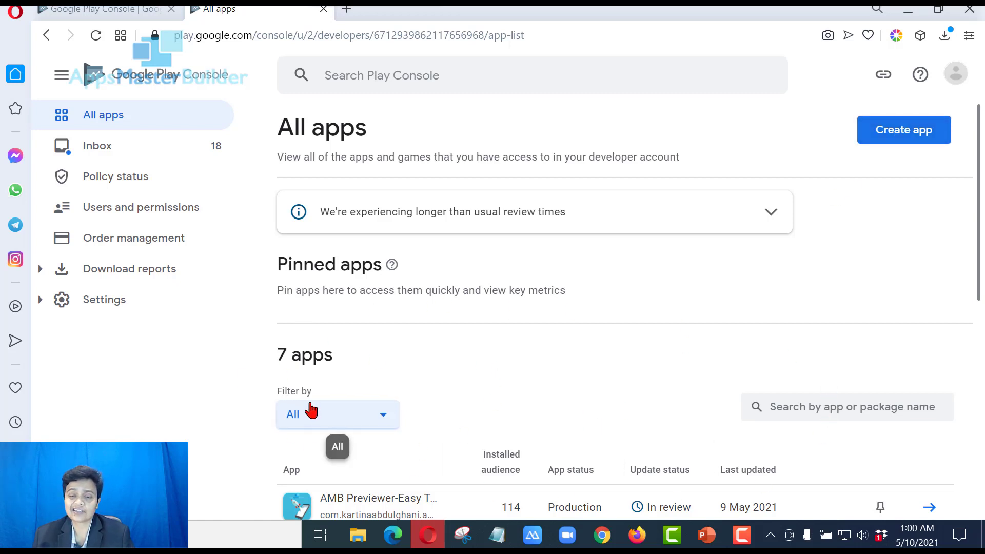
Start a new app in Create app and name it 'Visit South Africa'
click(929, 138)
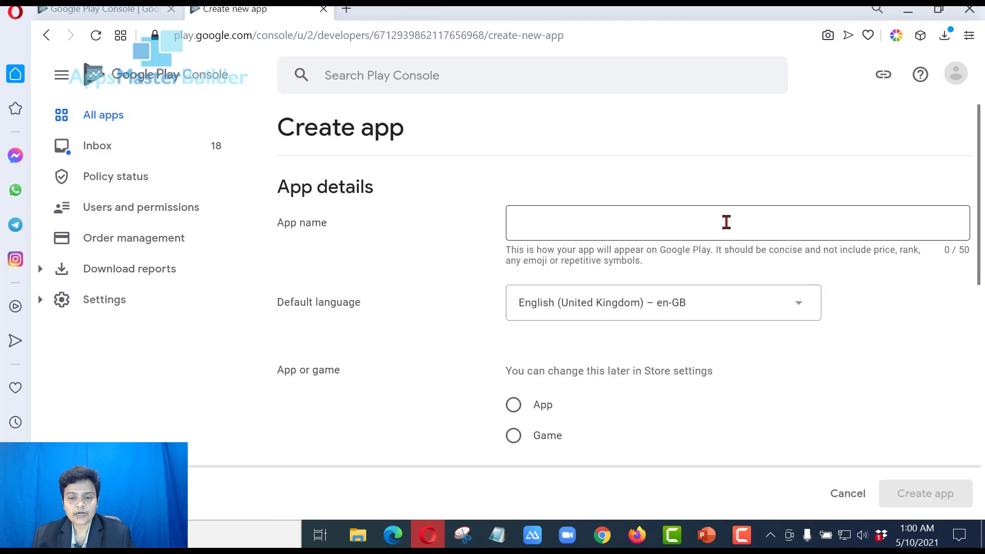
click(726, 223)
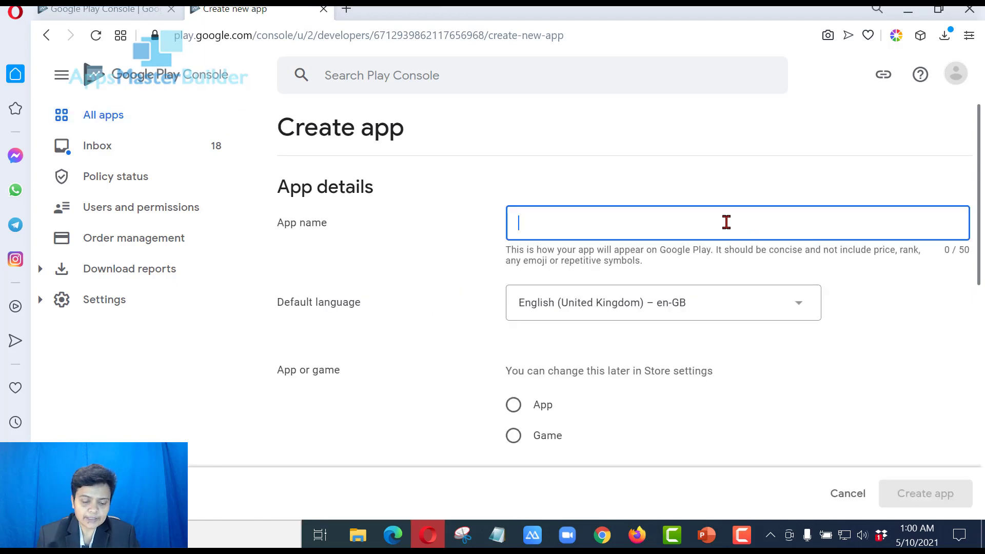
text(Visit )
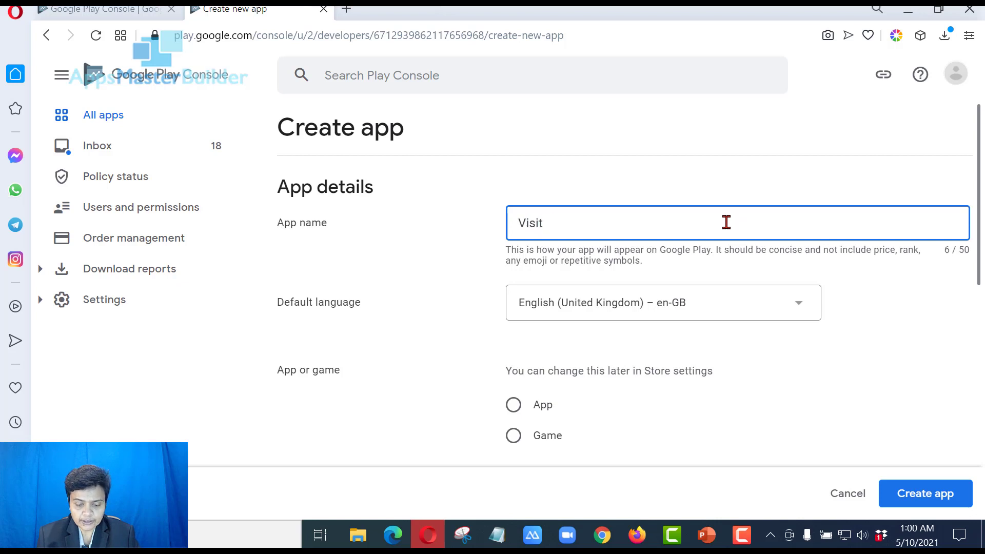
text(South )
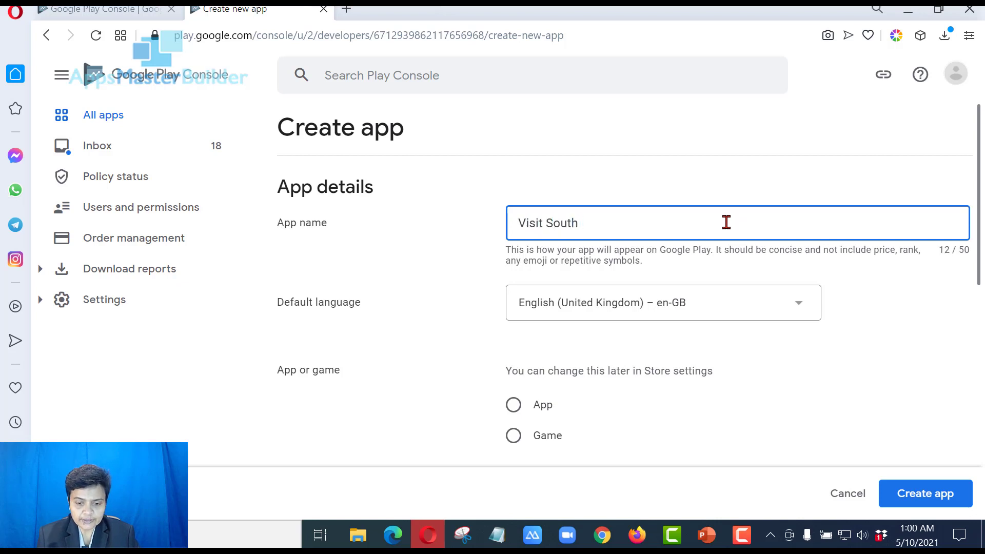
text(Afri)
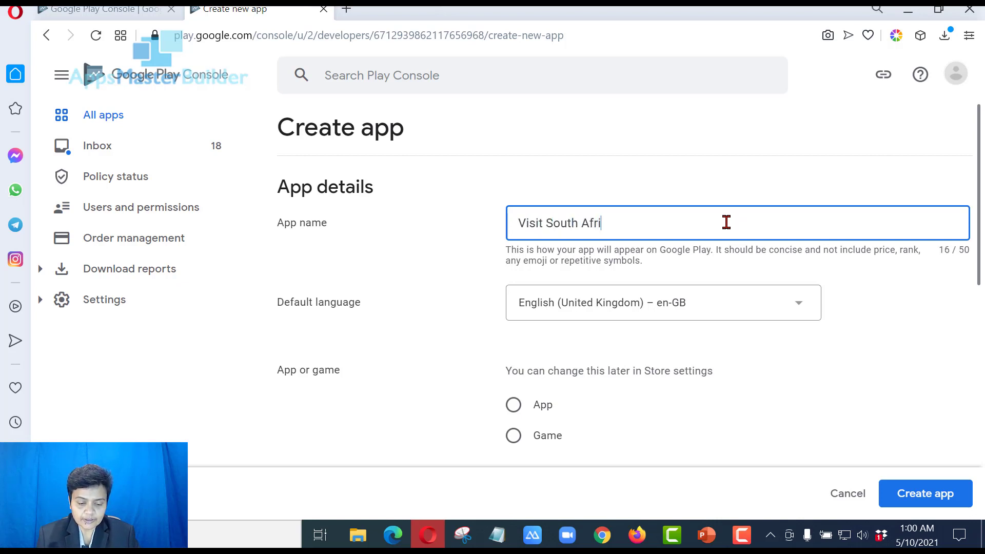
text(ca)
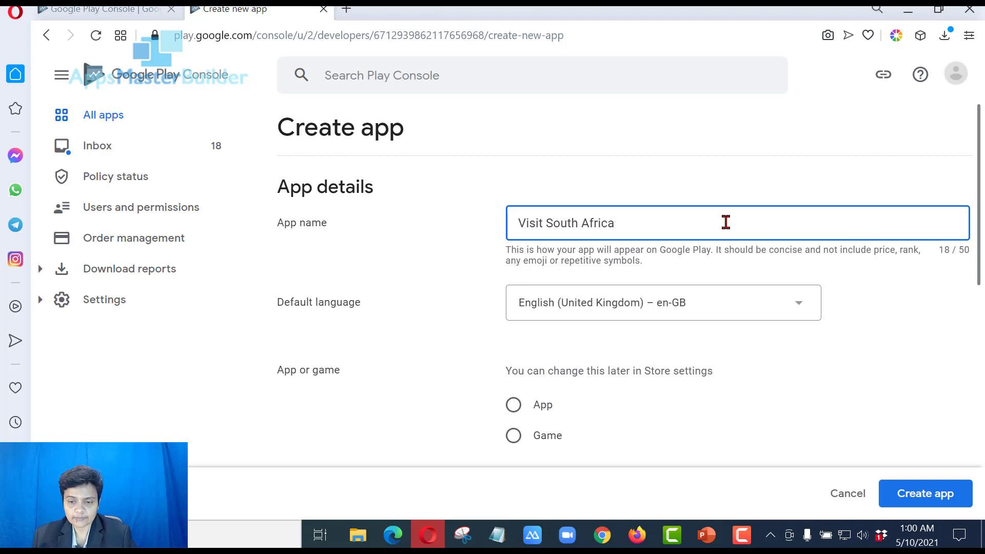
scroll(726, 222, down, 2)
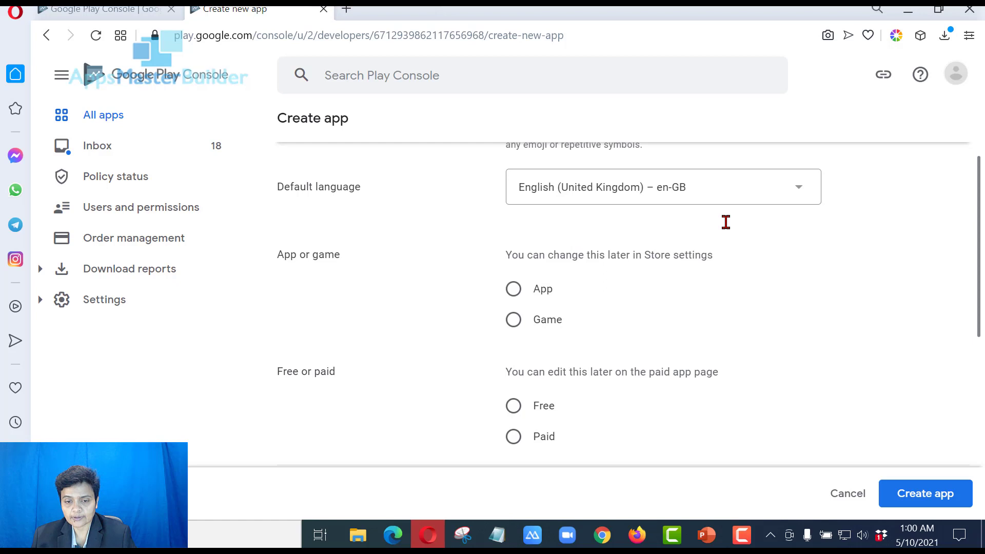
scroll(726, 223, up, 2)
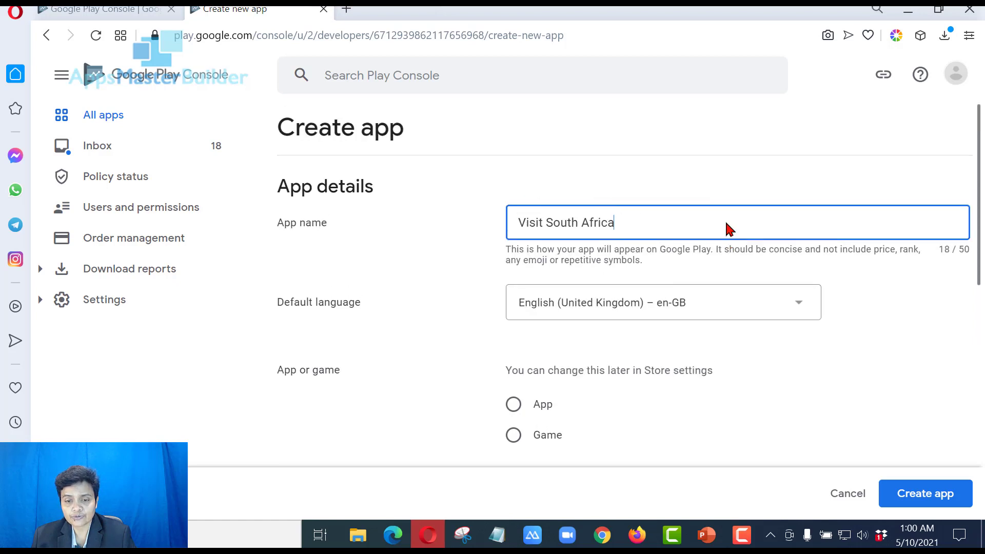
scroll(726, 222, down, 2)
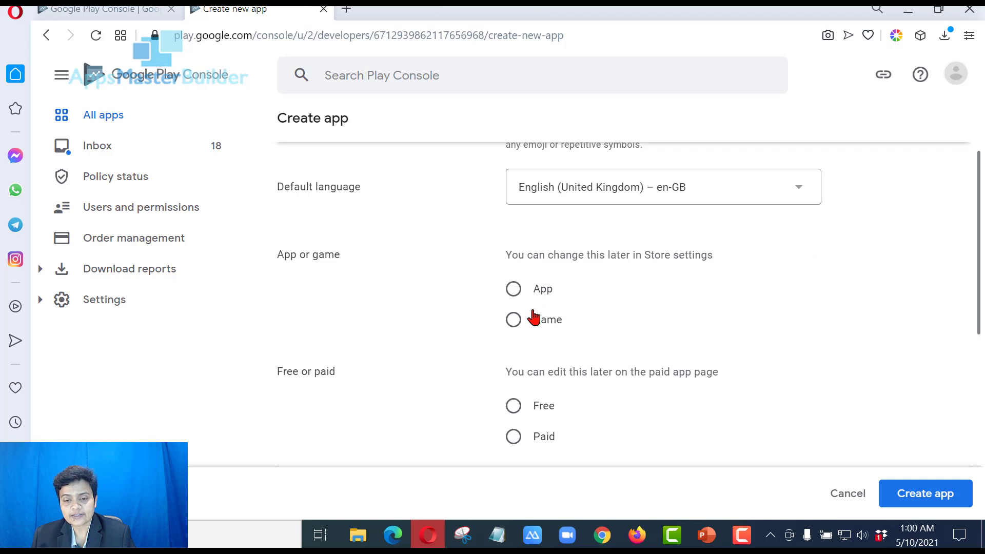
Set the new app's type to App and its pricing to Free
click(514, 290)
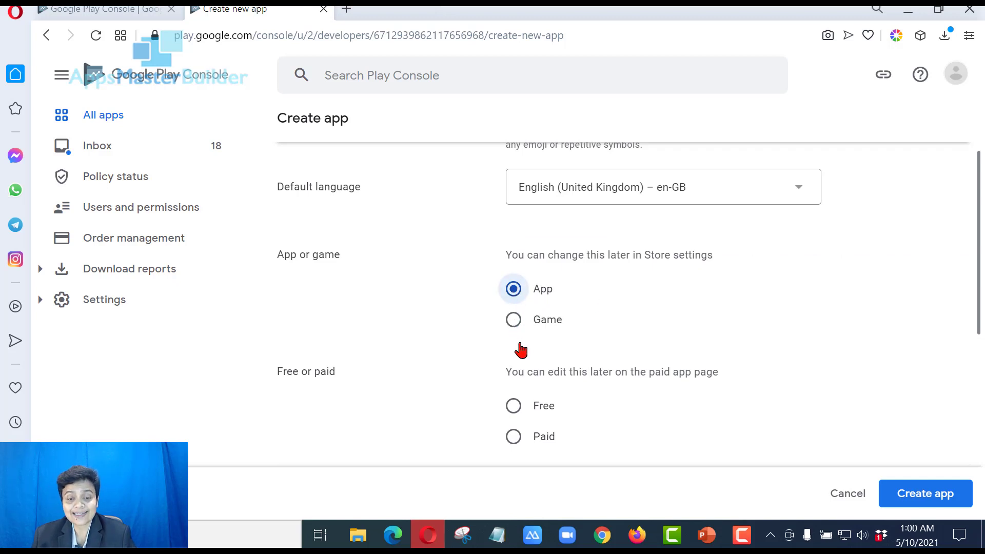
scroll(521, 348, down, 2)
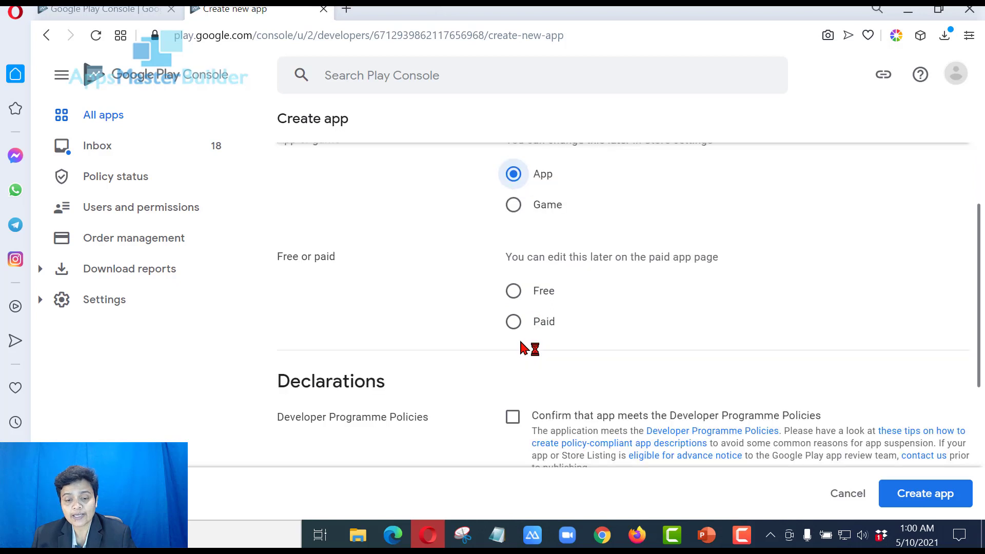
click(517, 295)
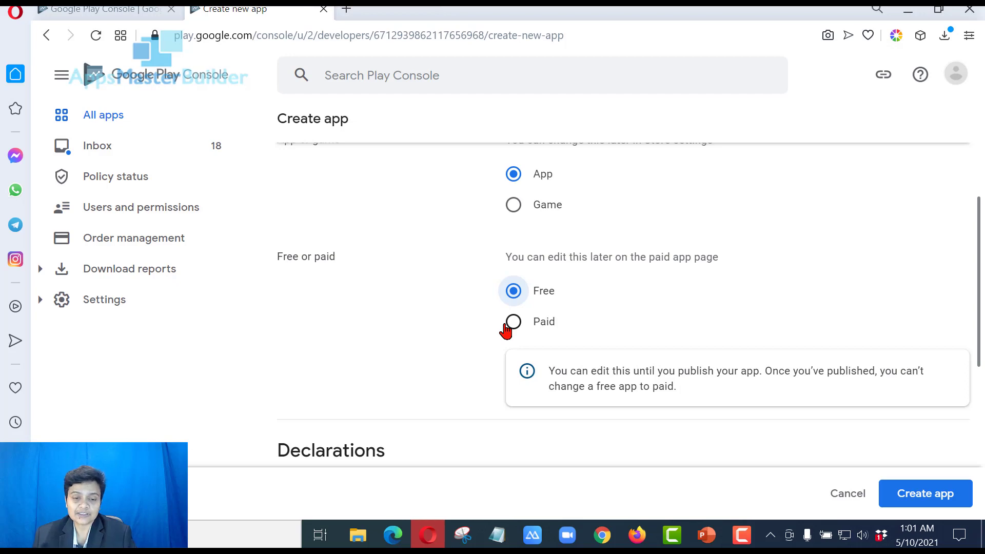
scroll(507, 329, down, 6)
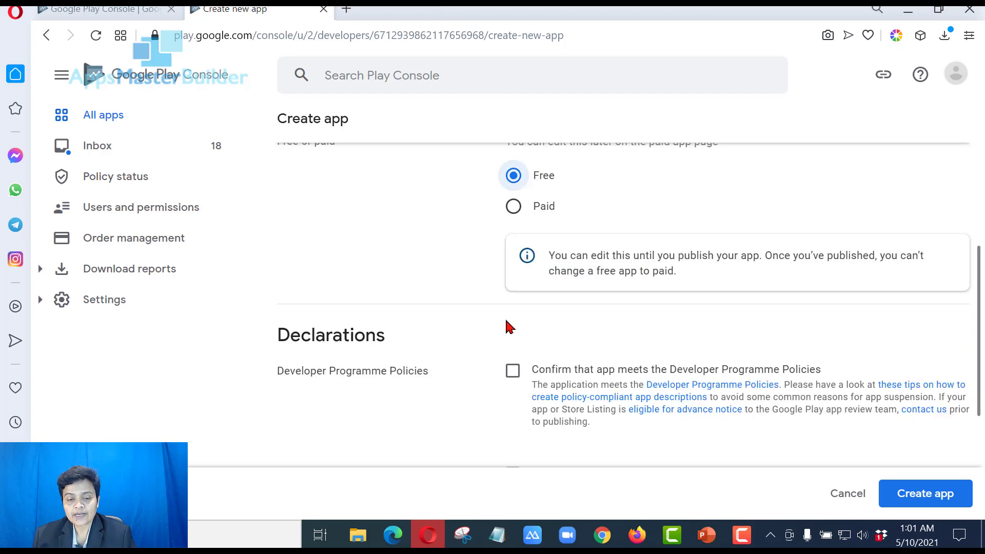
scroll(528, 231, up, 2)
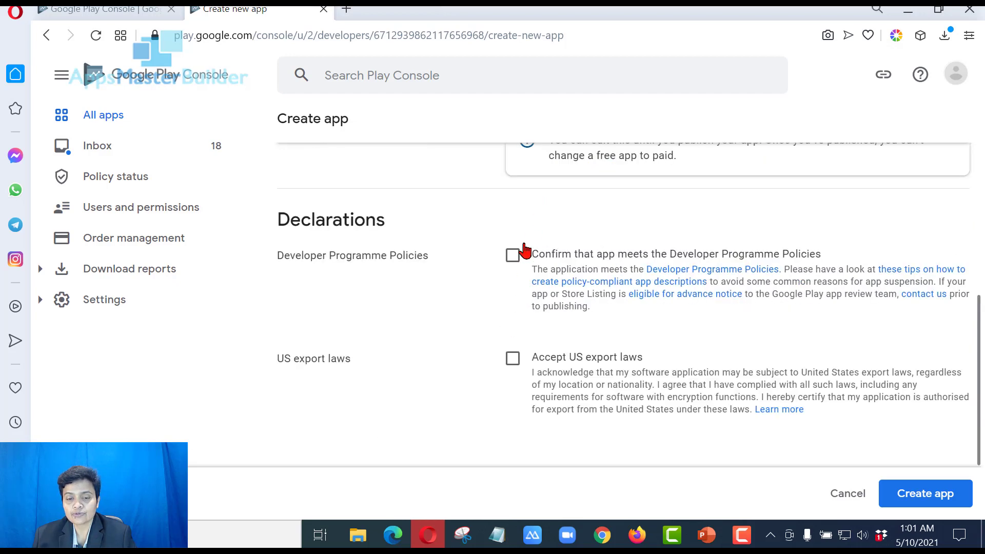
Tick the Developer Programme Policies and US export laws declaration checkboxes
click(513, 255)
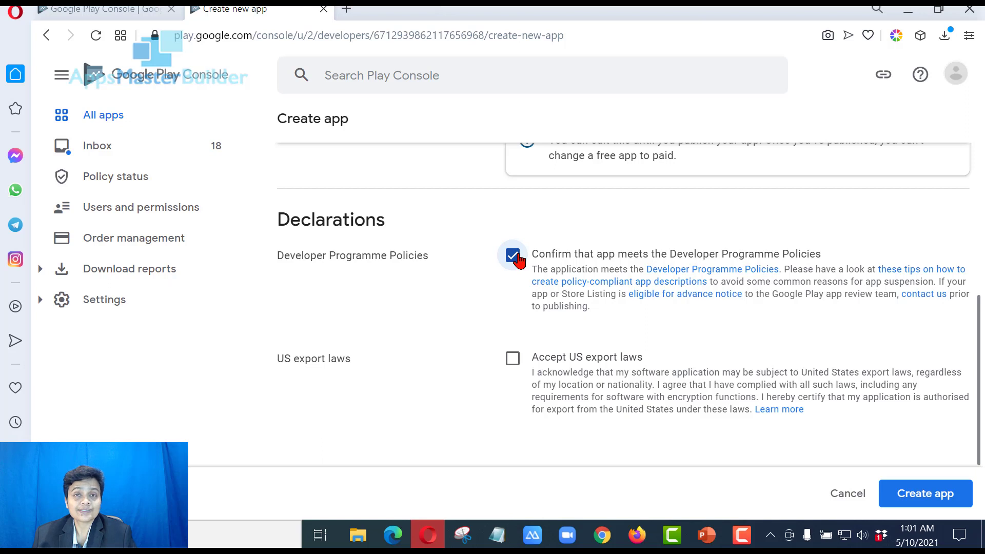
click(513, 358)
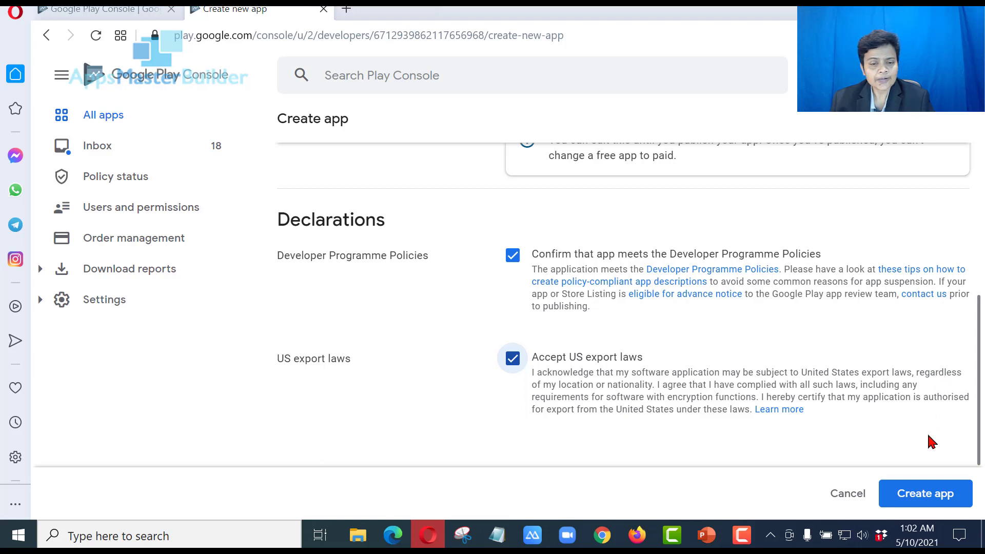
Create the Visit South Africa app and scroll its Dashboard to Start testing now
click(930, 502)
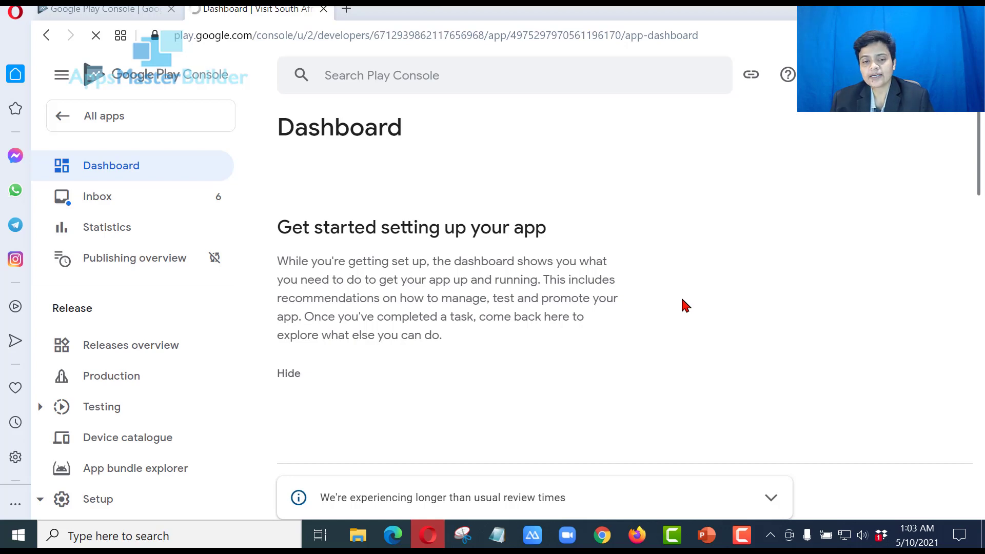
scroll(686, 306, down, 4)
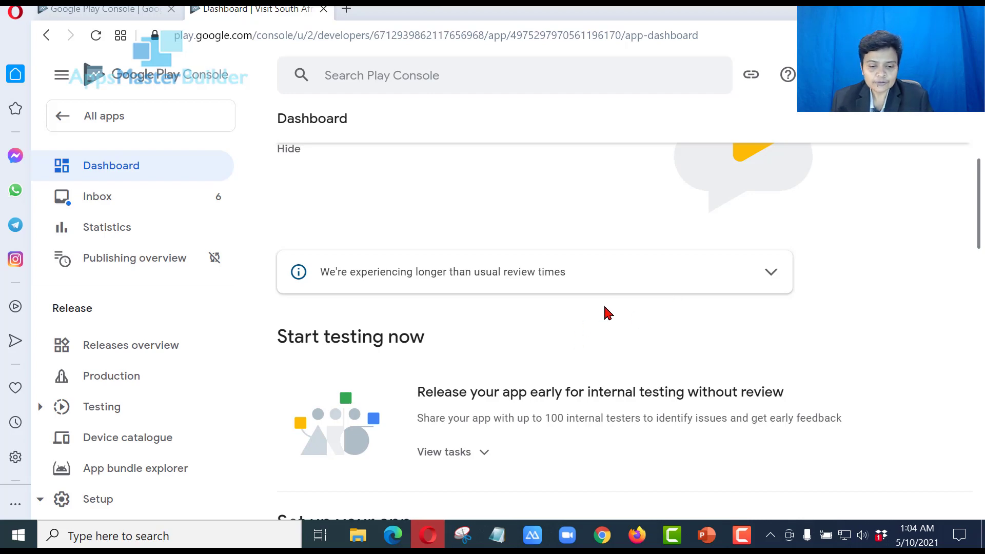
scroll(685, 289, down, 2)
scroll(685, 286, down, 2)
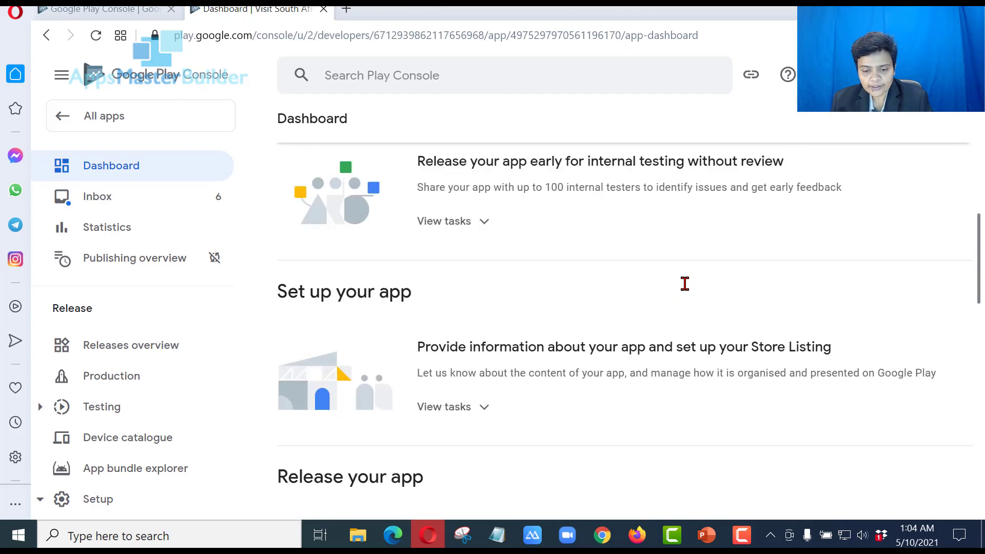
scroll(686, 288, up, 2)
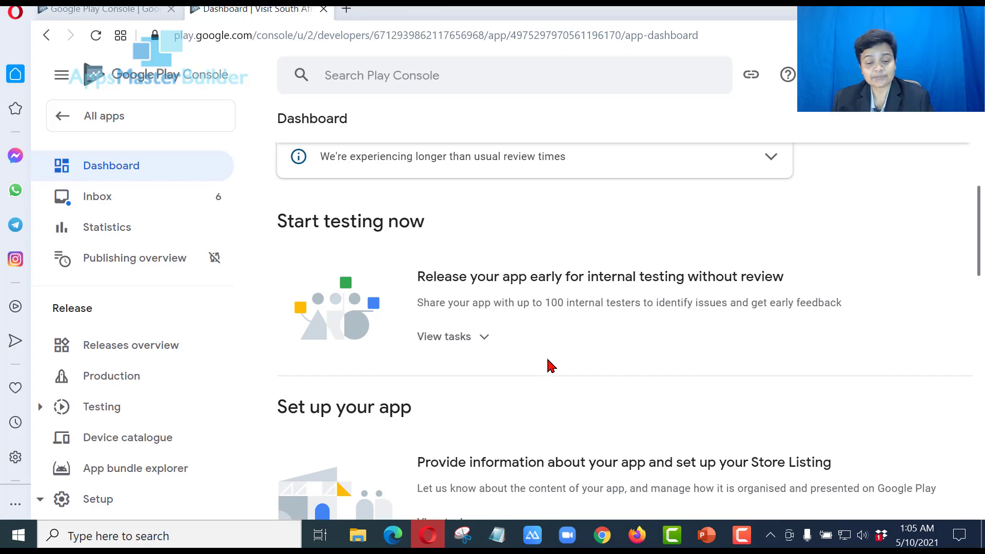
scroll(563, 344, down, 2)
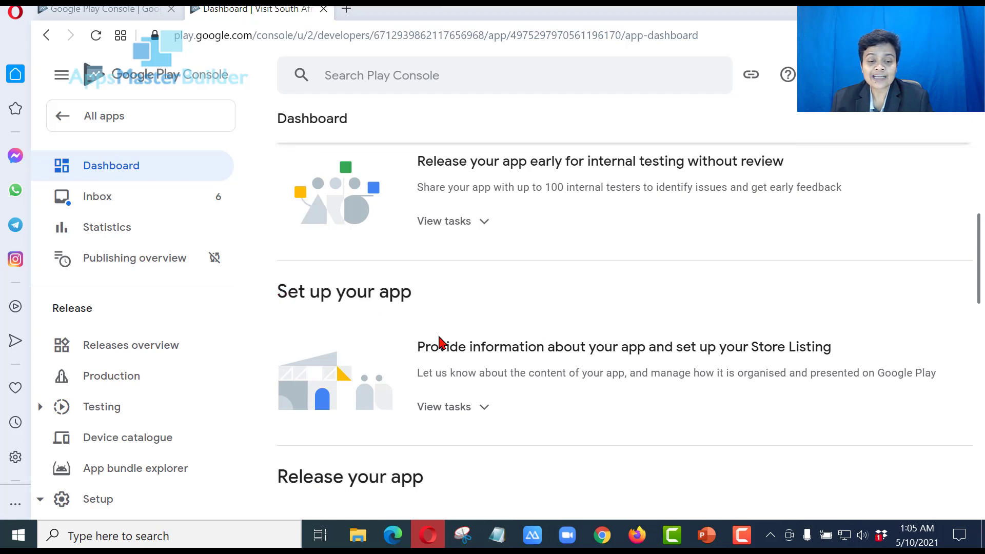
scroll(464, 369, up, 2)
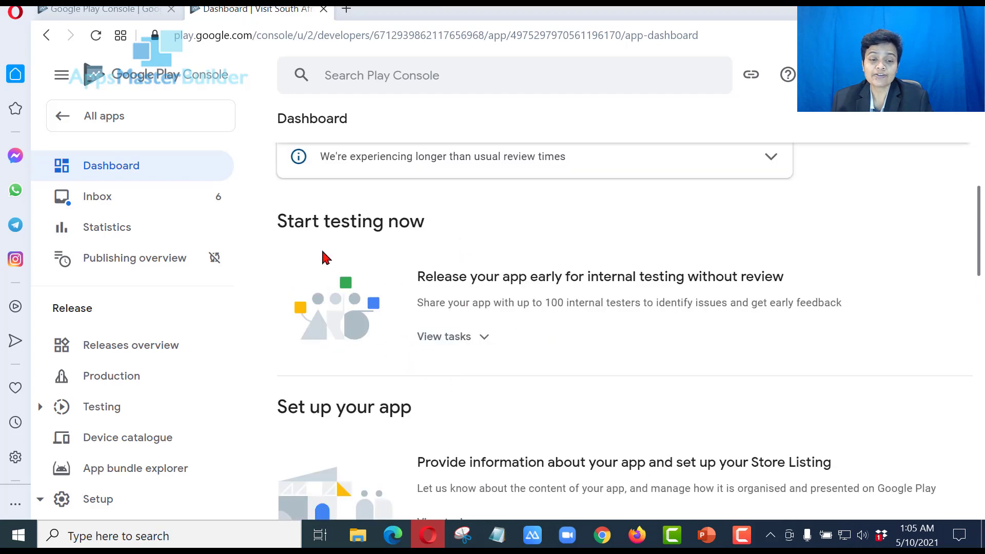
scroll(406, 282, down, 2)
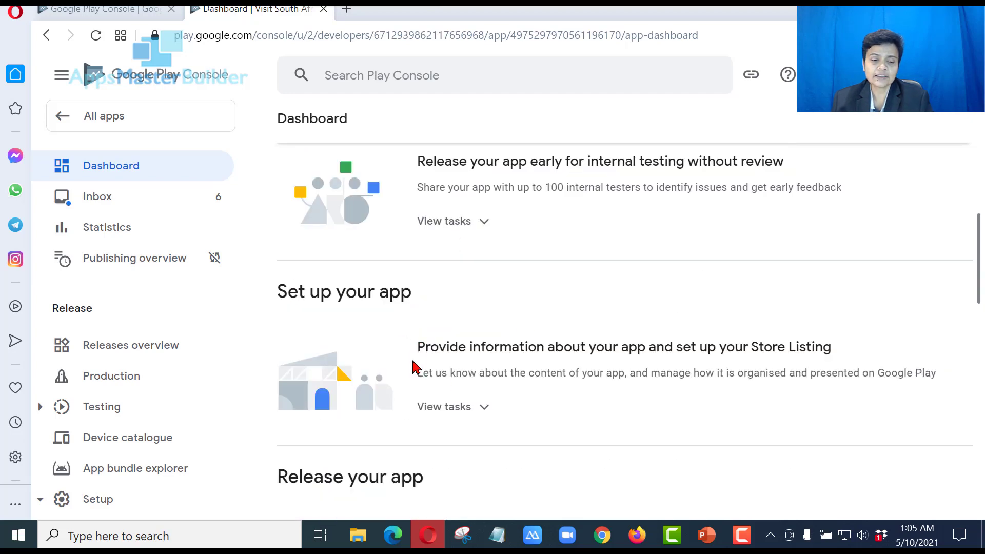
Expand the Set up your app tasks and open the App access declaration
click(447, 410)
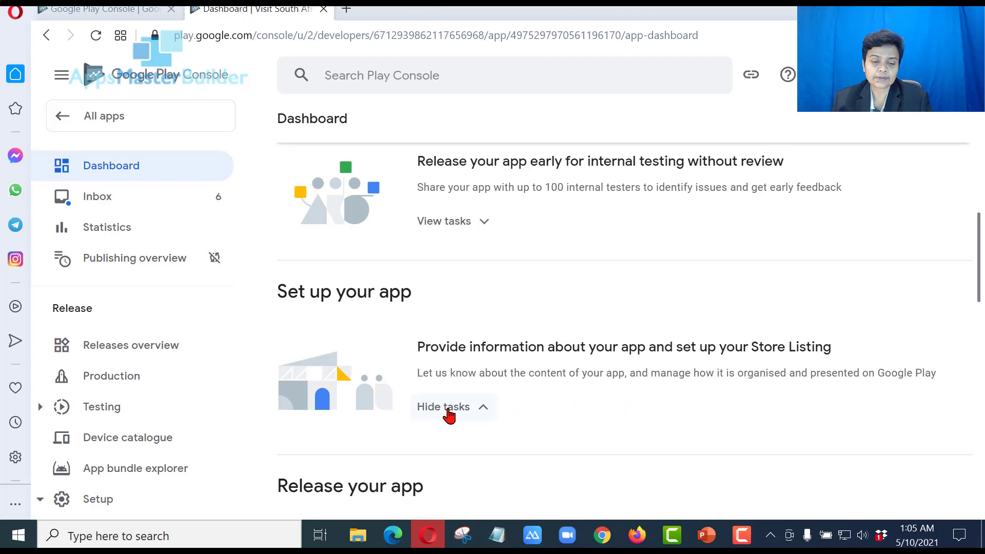
scroll(573, 368, down, 2)
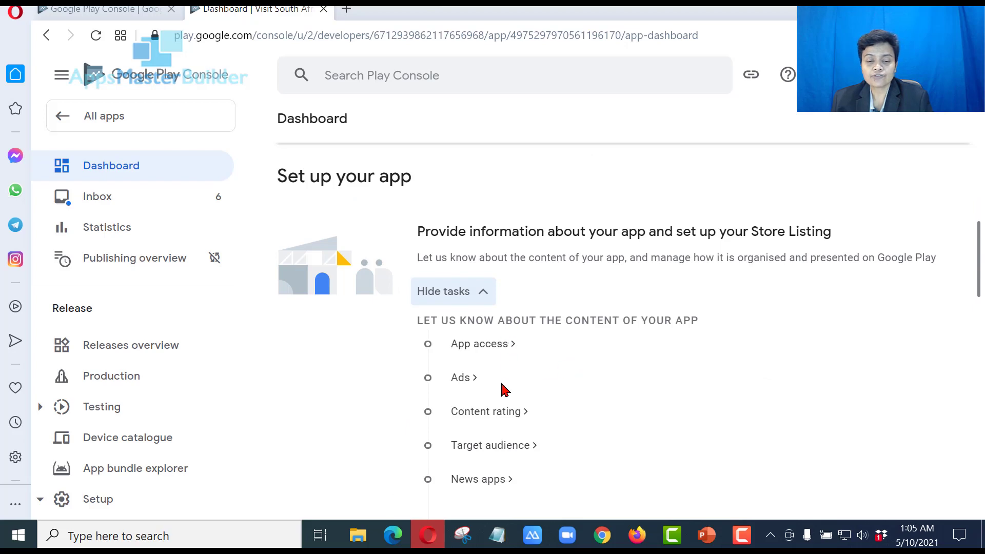
click(489, 345)
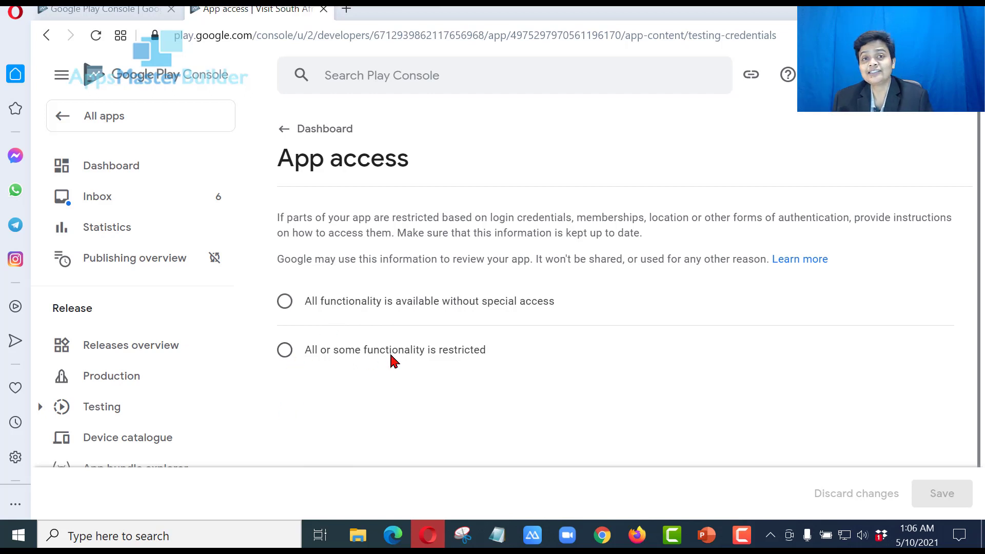
Mark App access as 'All or some functionality is restricted' and start a new reviewer instructions entry
click(284, 302)
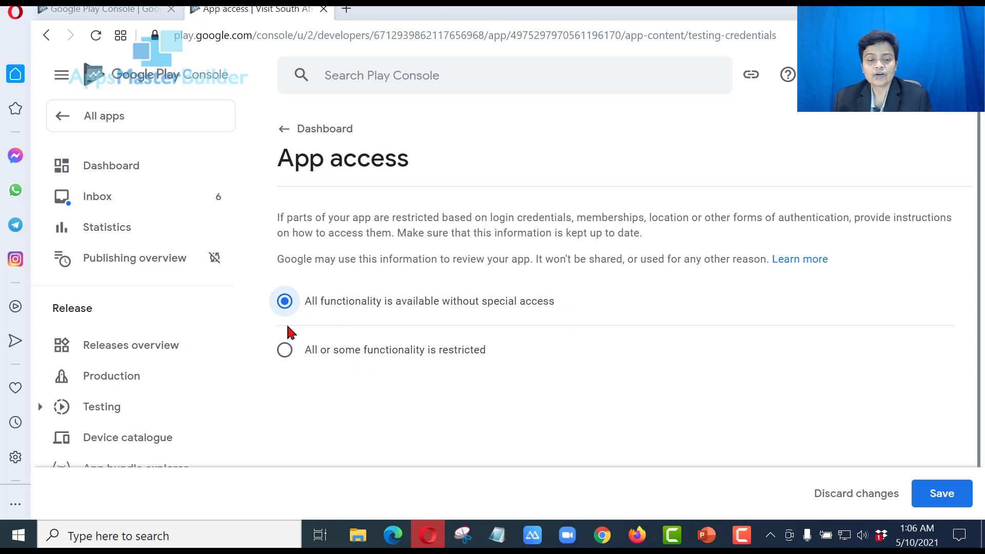
click(286, 354)
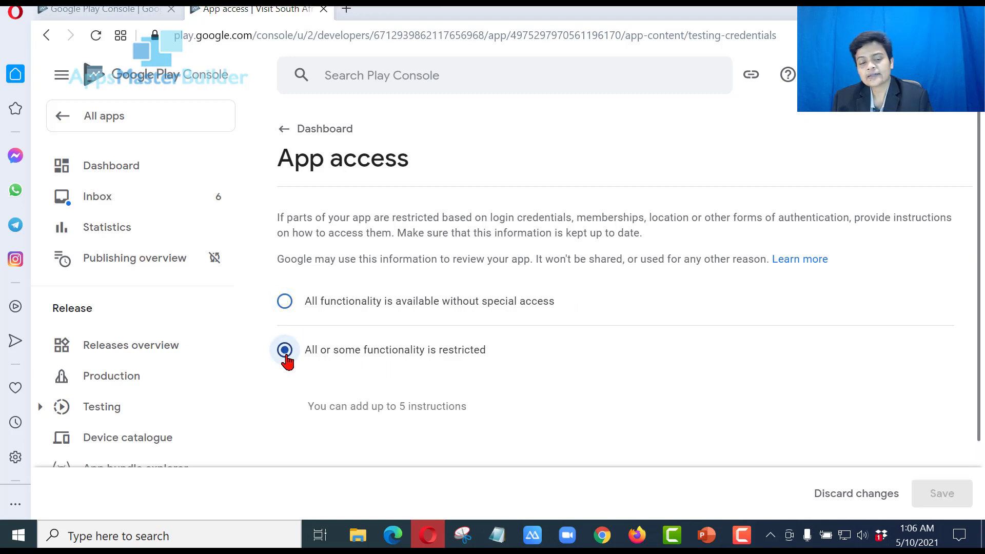
scroll(437, 359, down, 2)
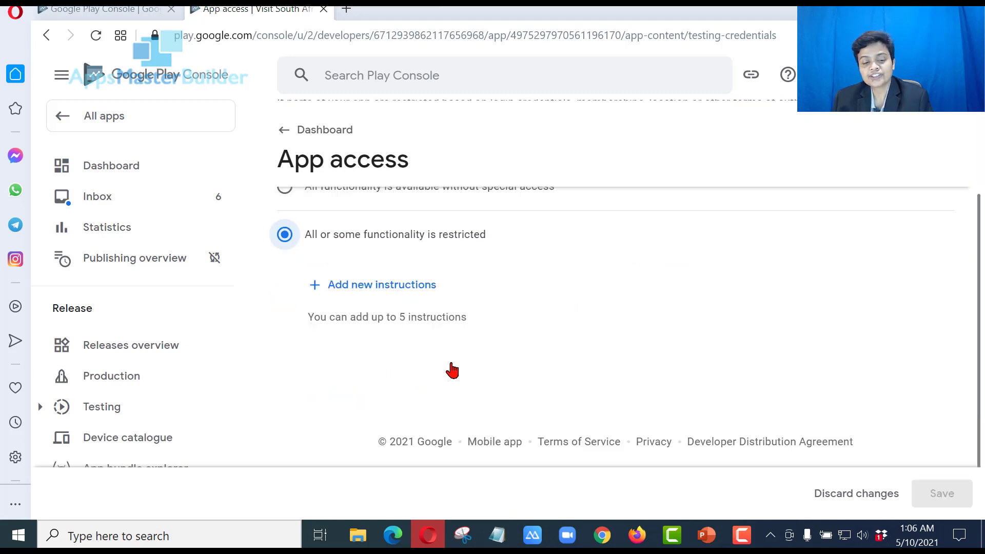
click(380, 291)
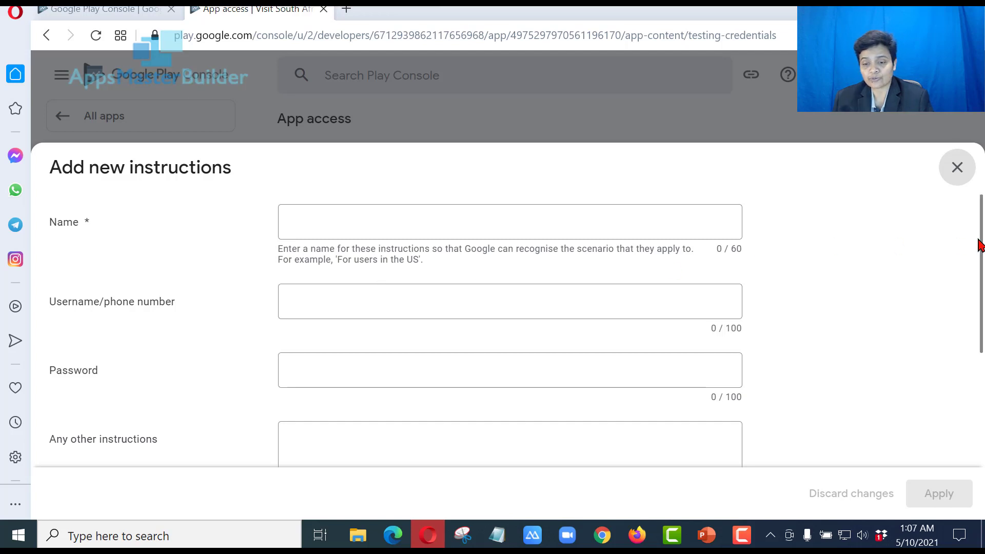
Dismiss the empty instructions form and save App access as 'All functionality is available without special access'
click(952, 180)
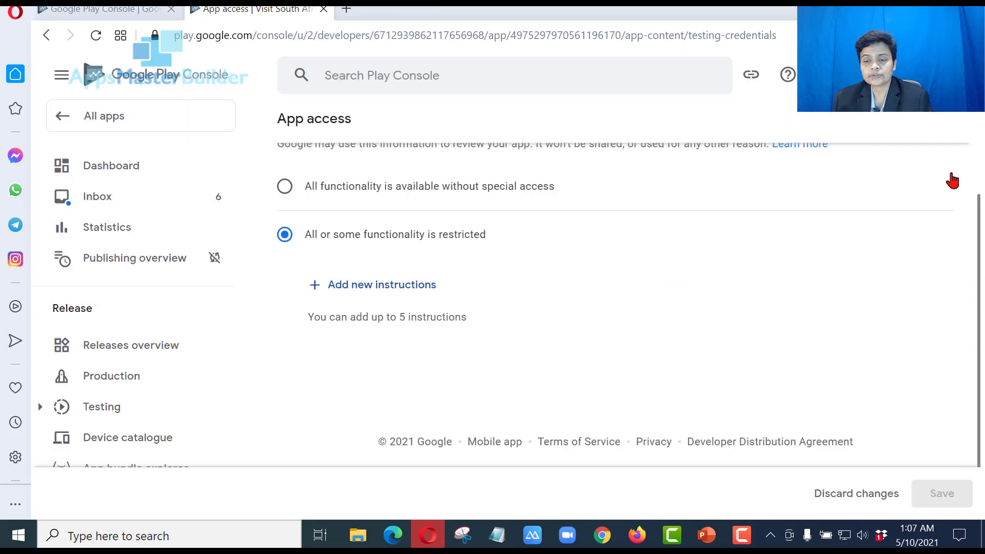
click(285, 188)
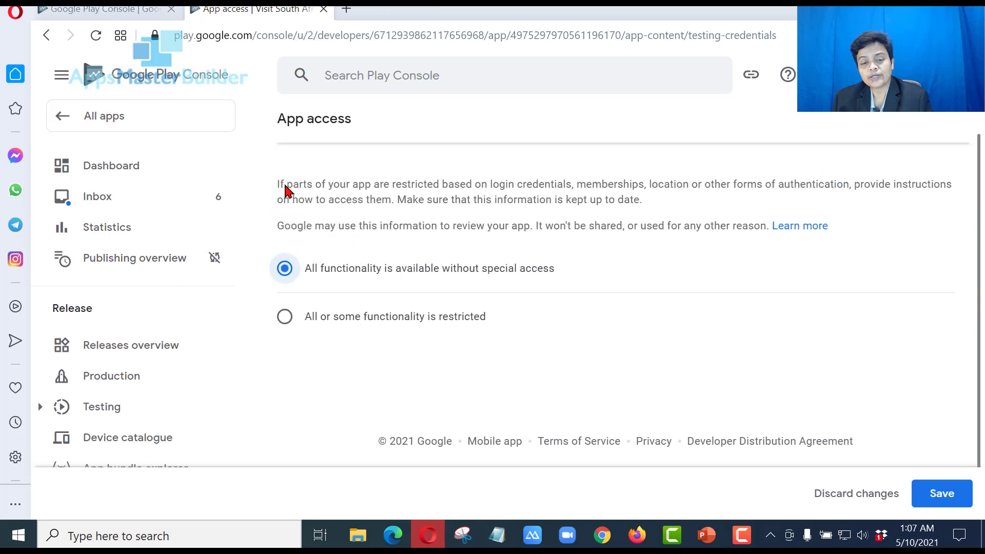
click(944, 493)
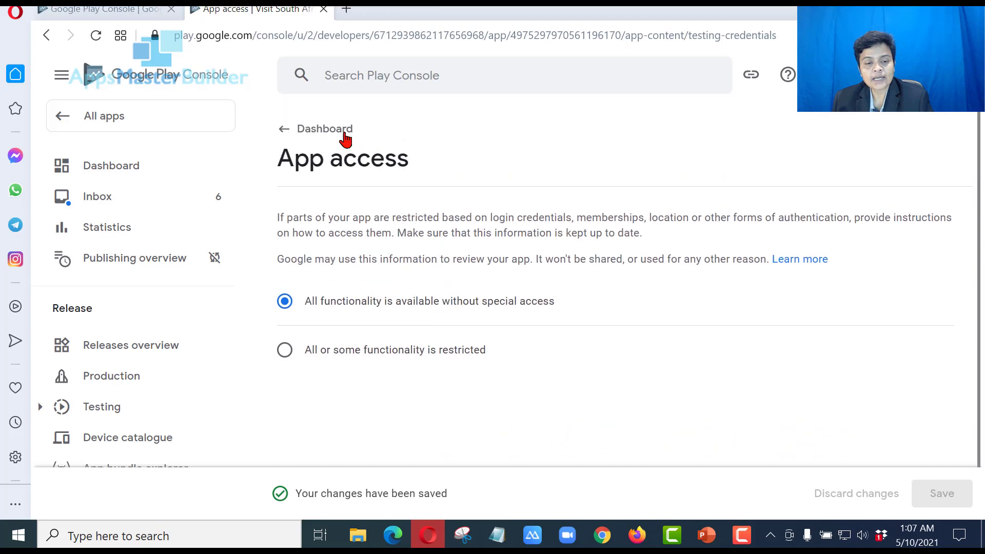
Return to the Dashboard and scroll to the setup checklist showing App access done
click(345, 139)
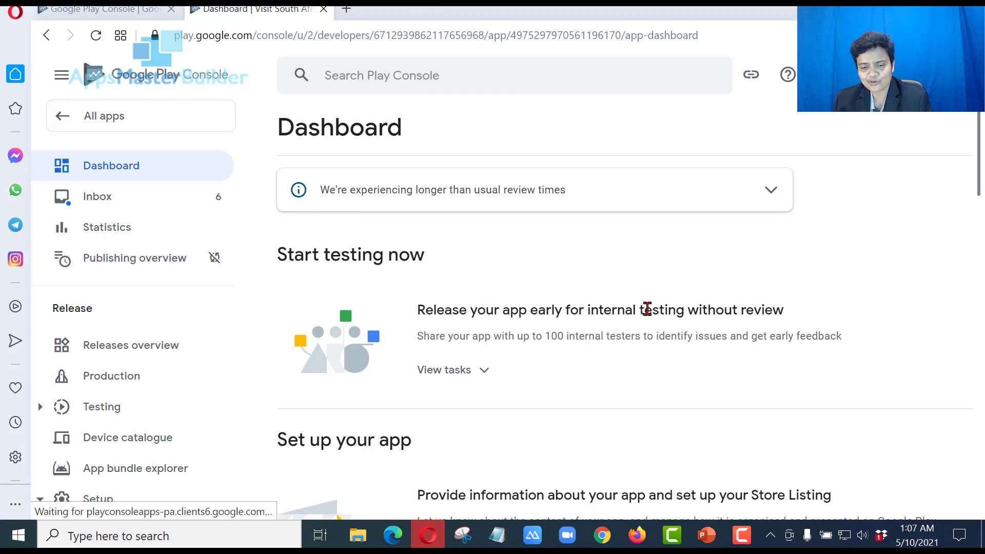
scroll(647, 309, down, 4)
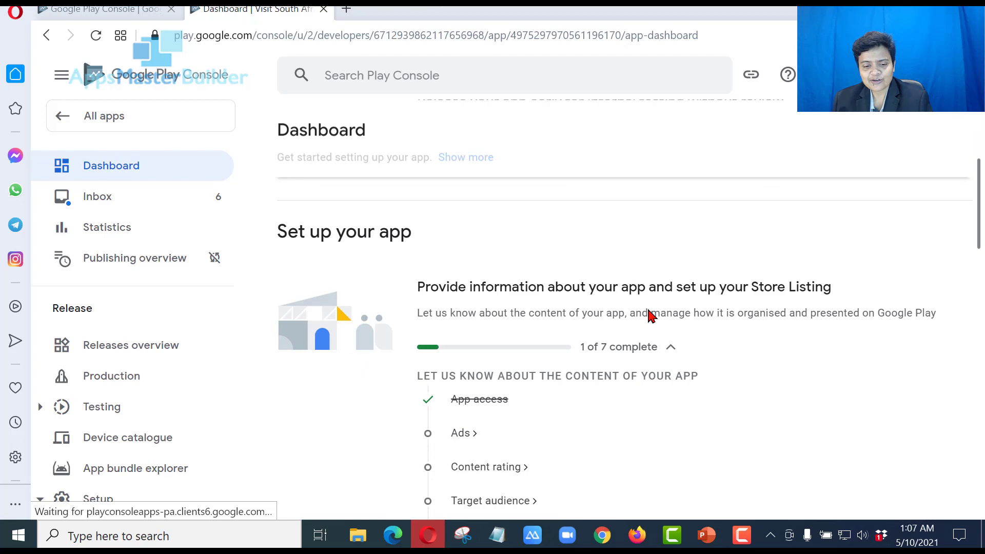
scroll(473, 402, down, 2)
scroll(469, 411, down, 3)
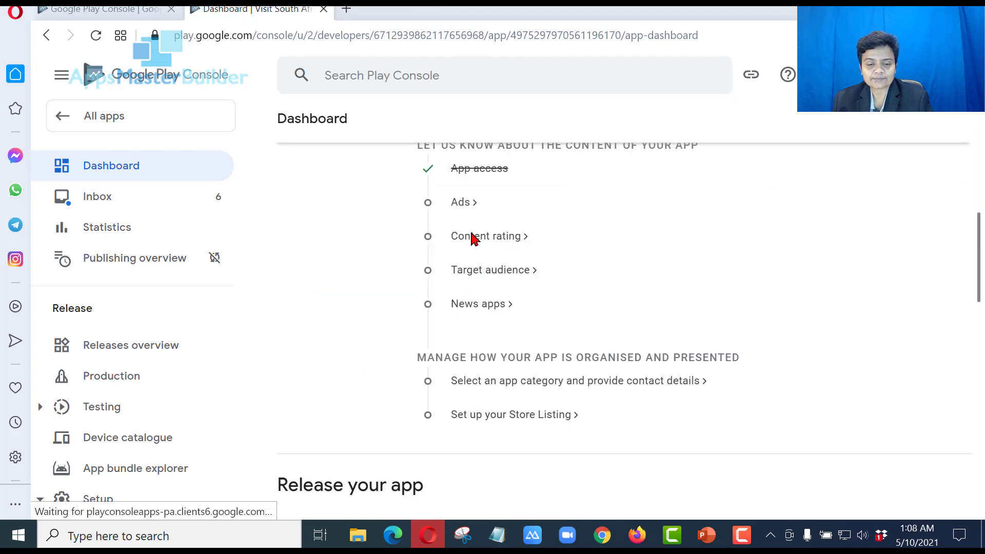
Declare 'Yes, my app contains ads' and save the Ads declaration
click(461, 203)
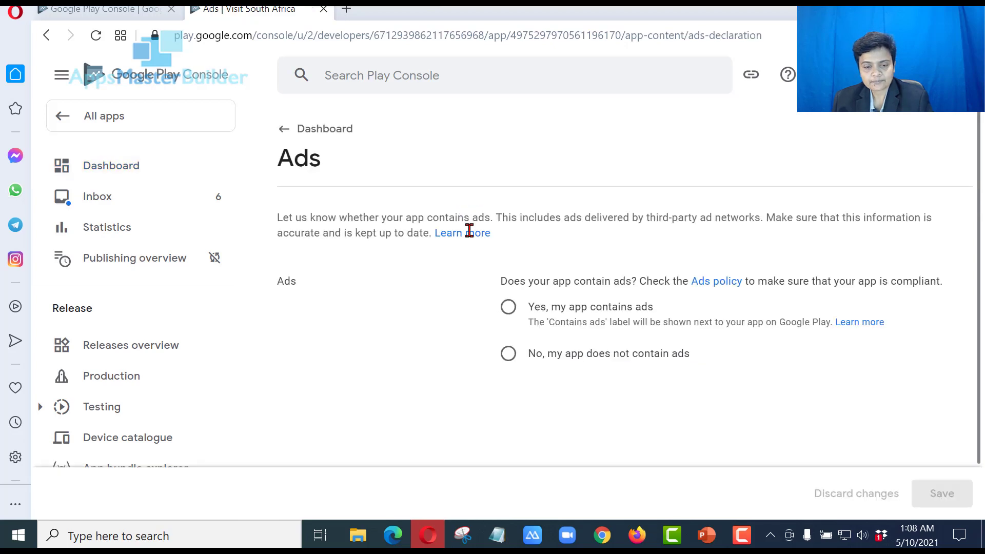
click(508, 311)
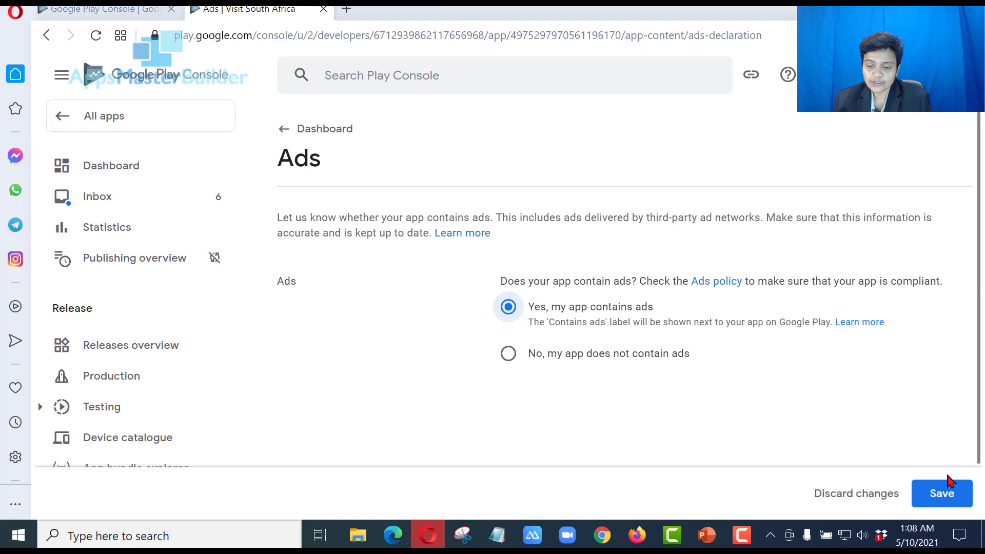
click(934, 494)
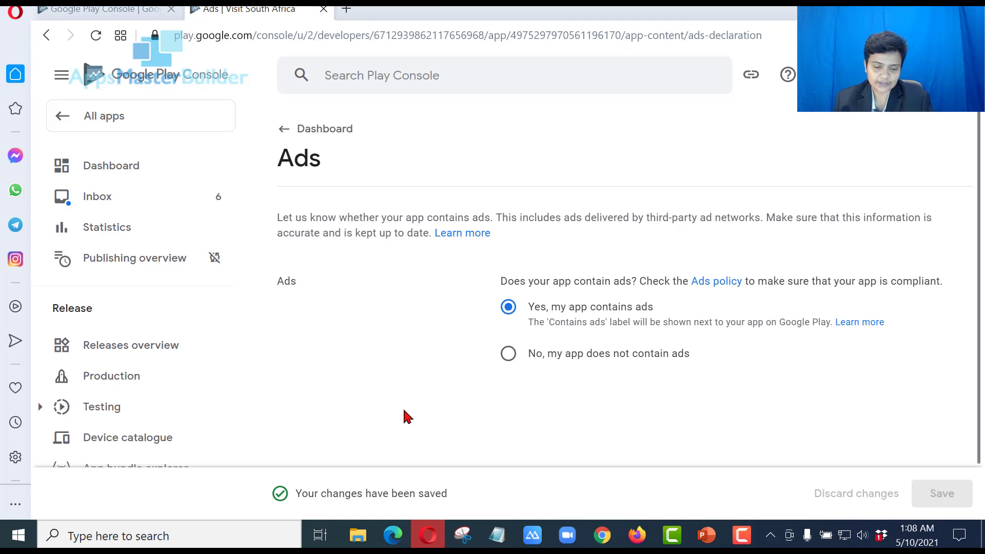
Go back to the Visit South Africa app Dashboard
scroll(407, 416, down, 1)
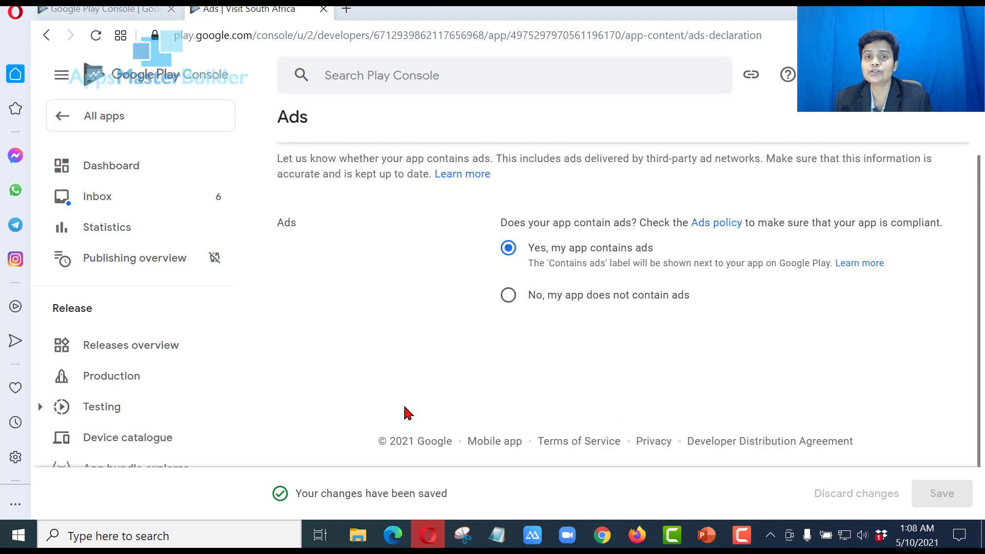
scroll(407, 396, up, 1)
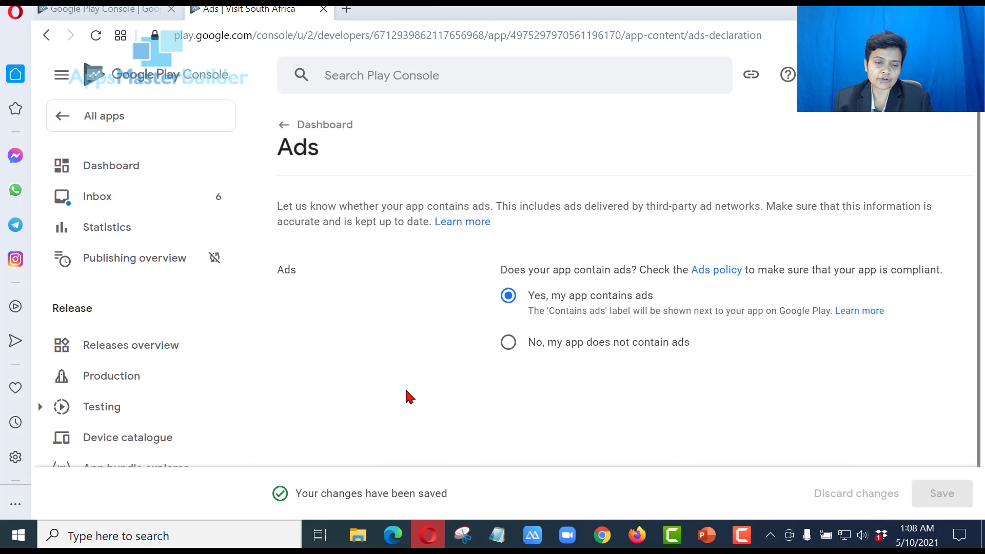
click(325, 131)
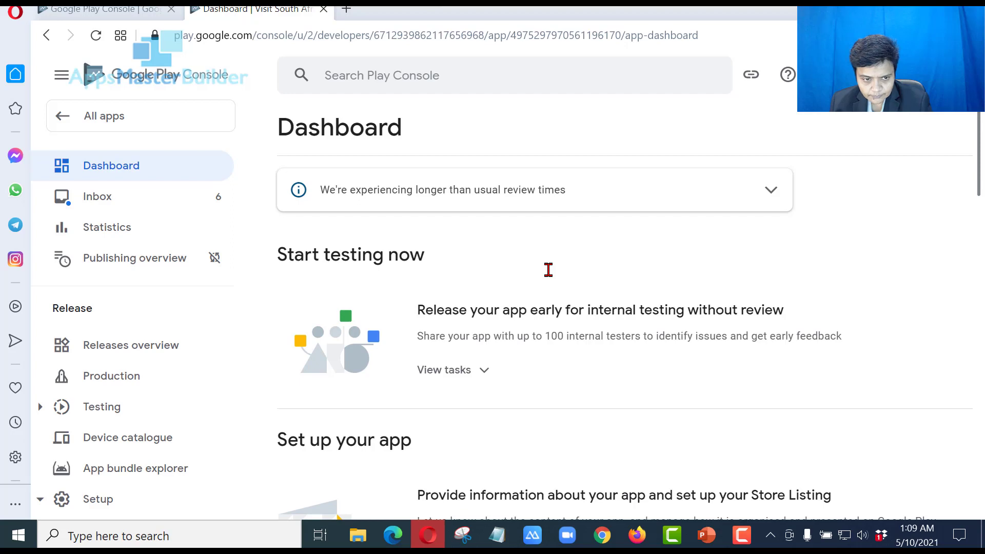
Find the Content rating task in the setup checklist and open its IARC questionnaire page
scroll(548, 270, down, 10)
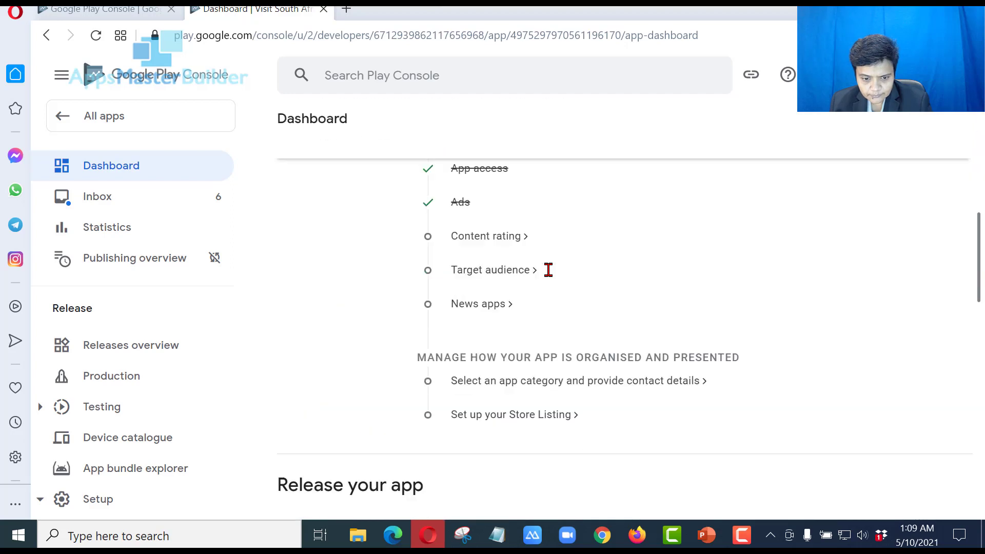
scroll(515, 240, down, 2)
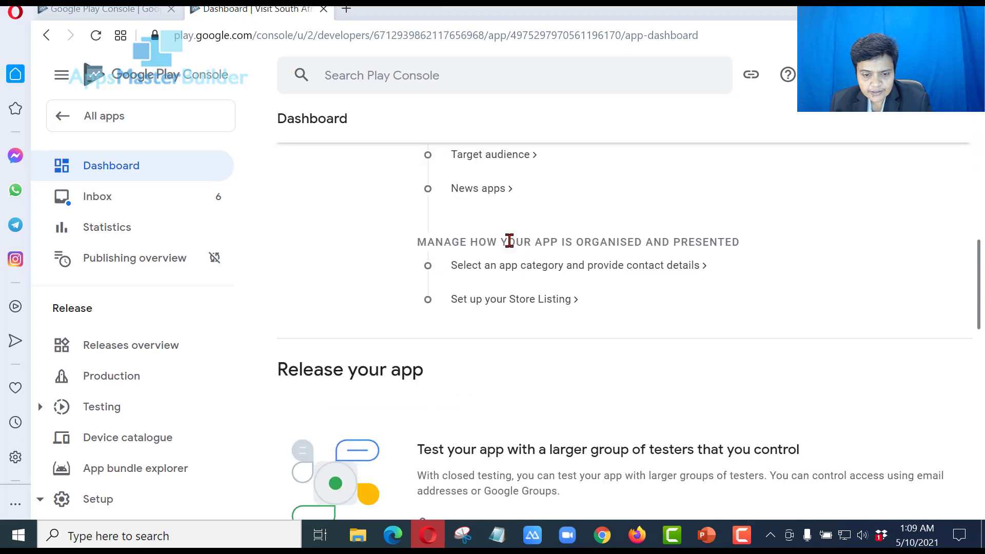
scroll(510, 252, up, 2)
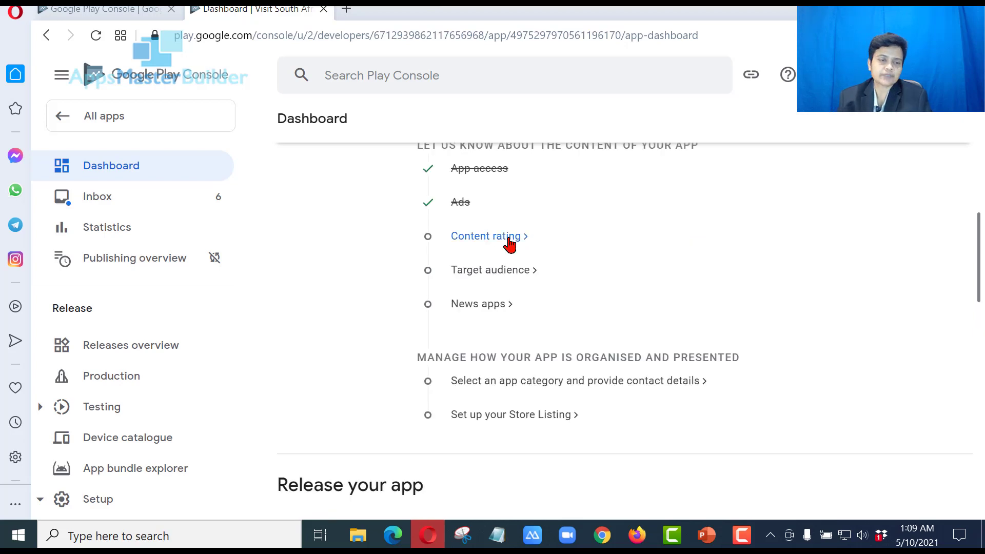
click(509, 239)
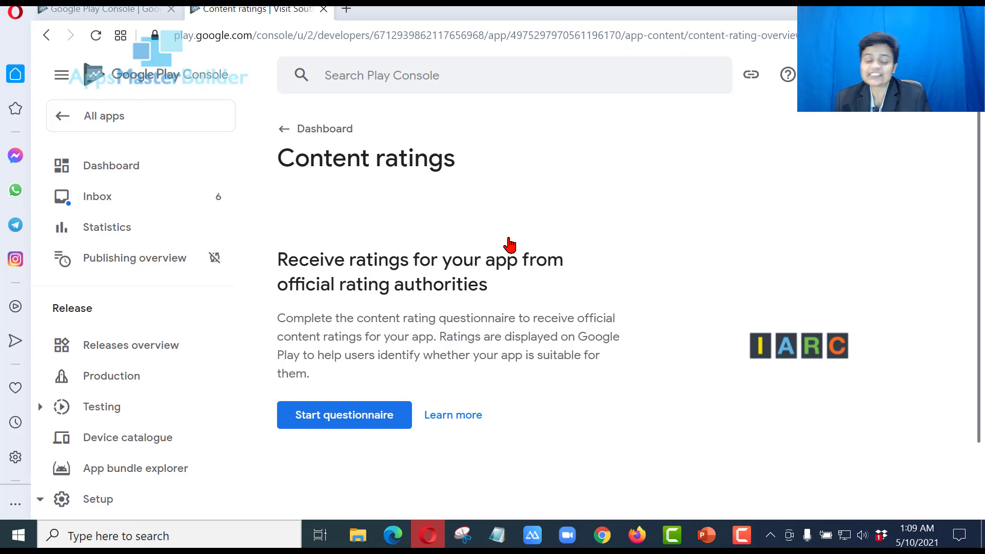
Start the rating questionnaire and enter the account's contact e-mail address
click(332, 422)
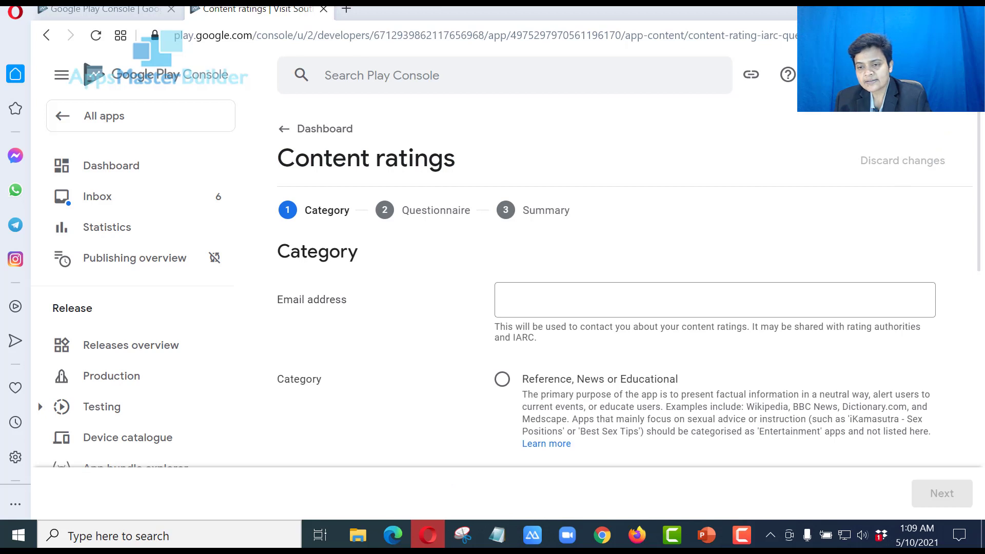
click(958, 75)
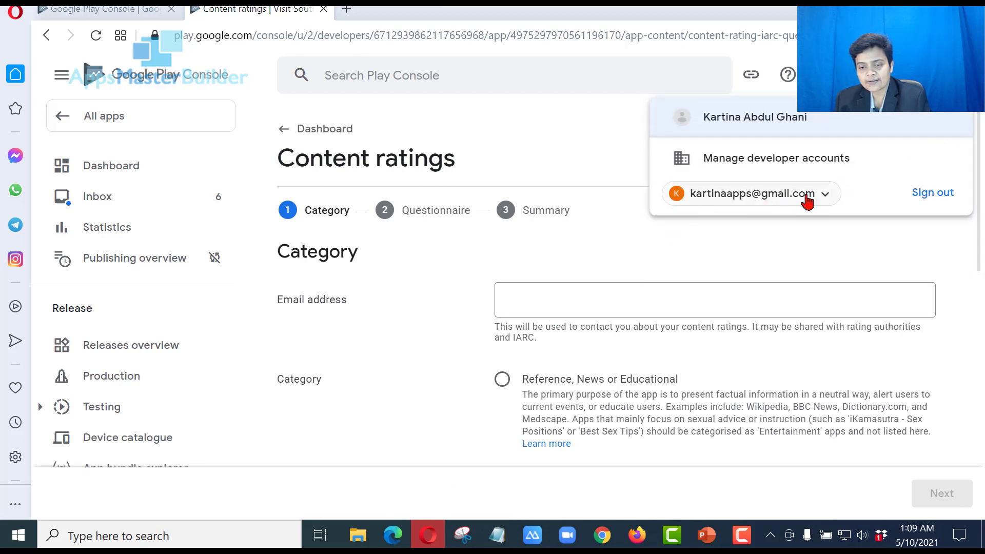
click(740, 296)
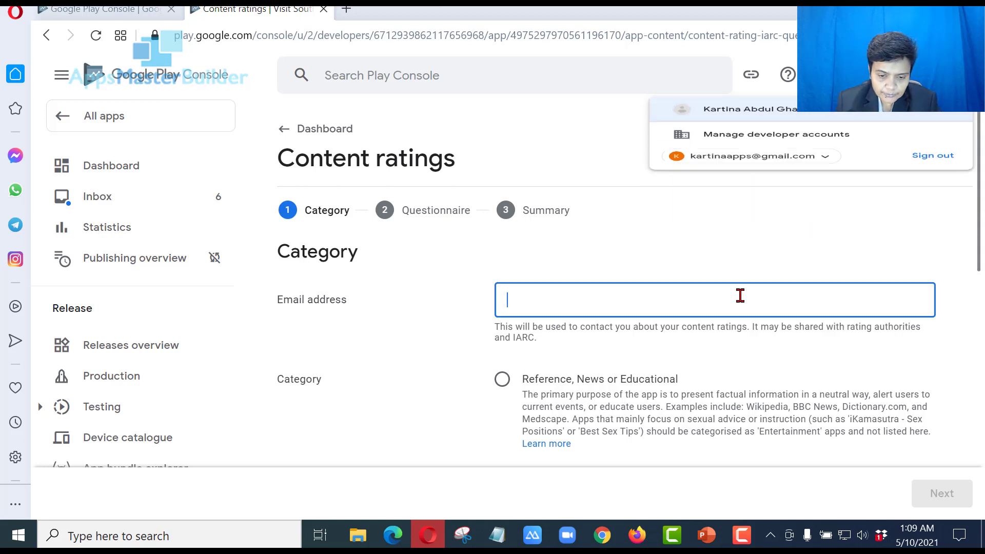
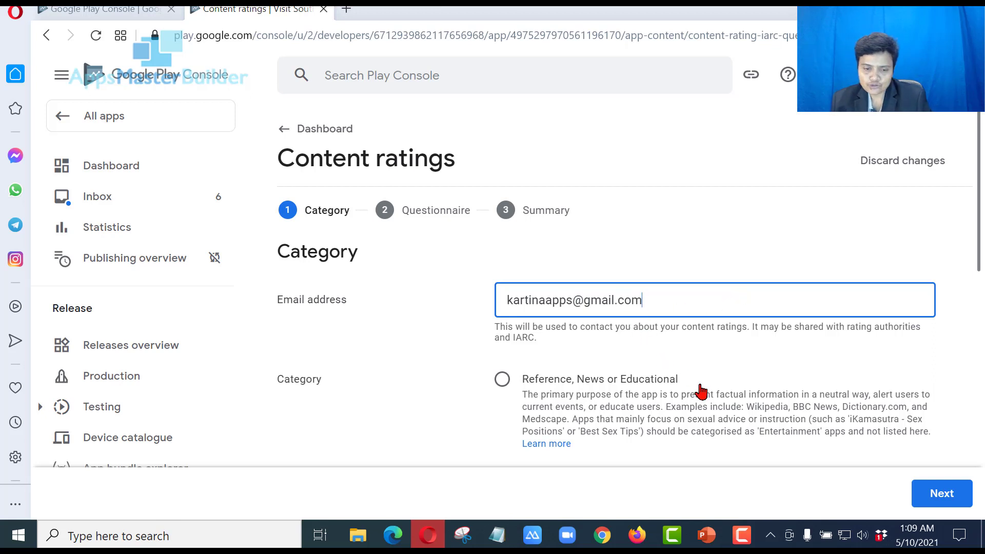
Select 'Utility, Productivity, Communication or Other' as the app category
scroll(701, 392, down, 2)
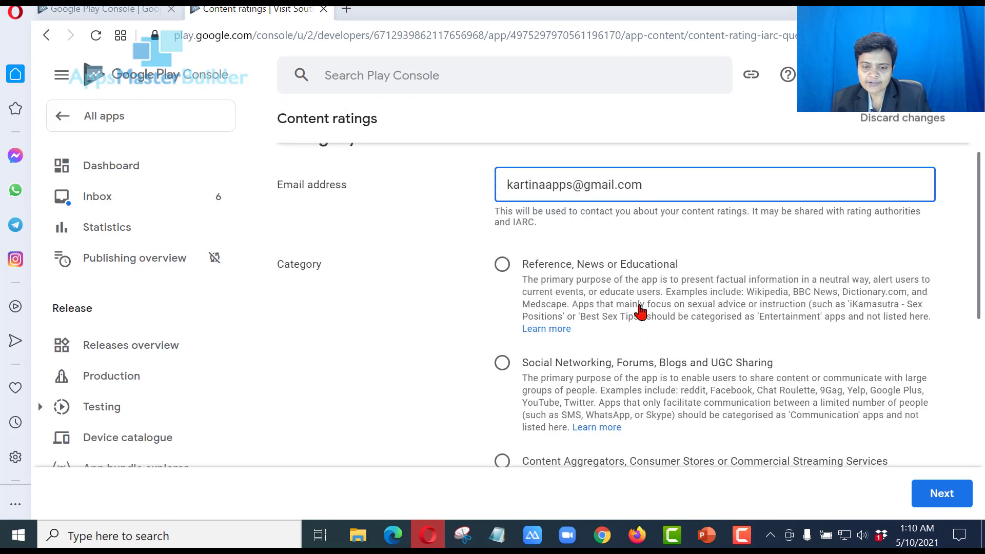
scroll(672, 410, down, 2)
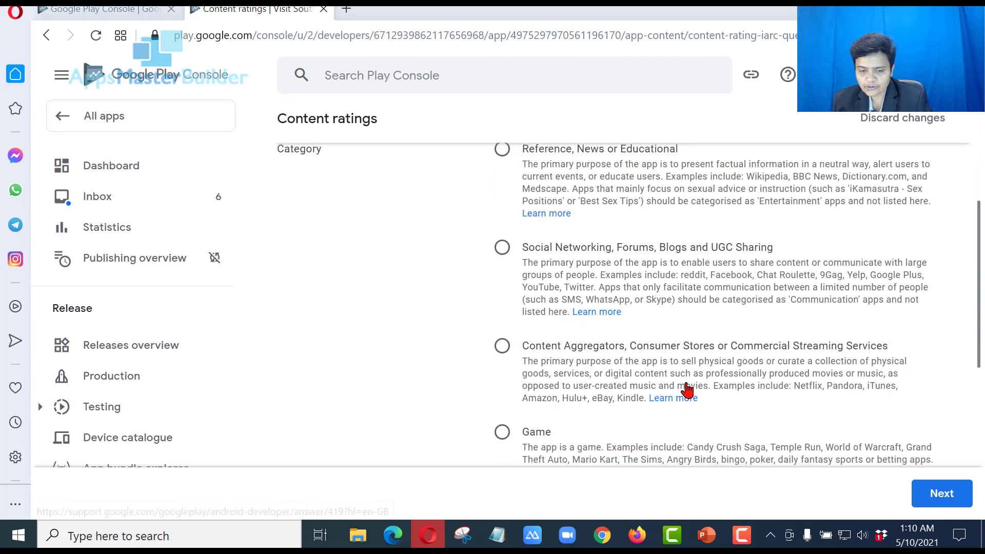
scroll(688, 390, down, 4)
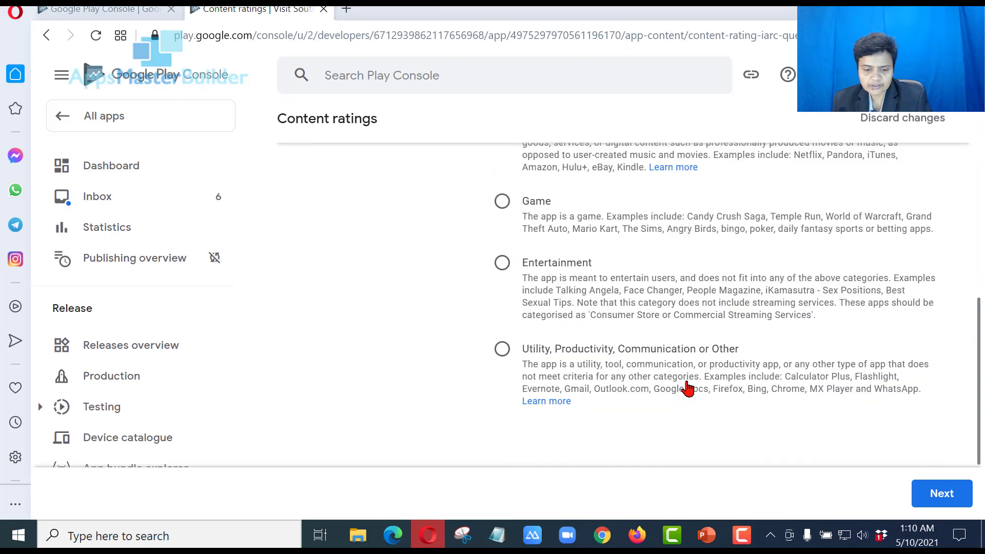
click(533, 358)
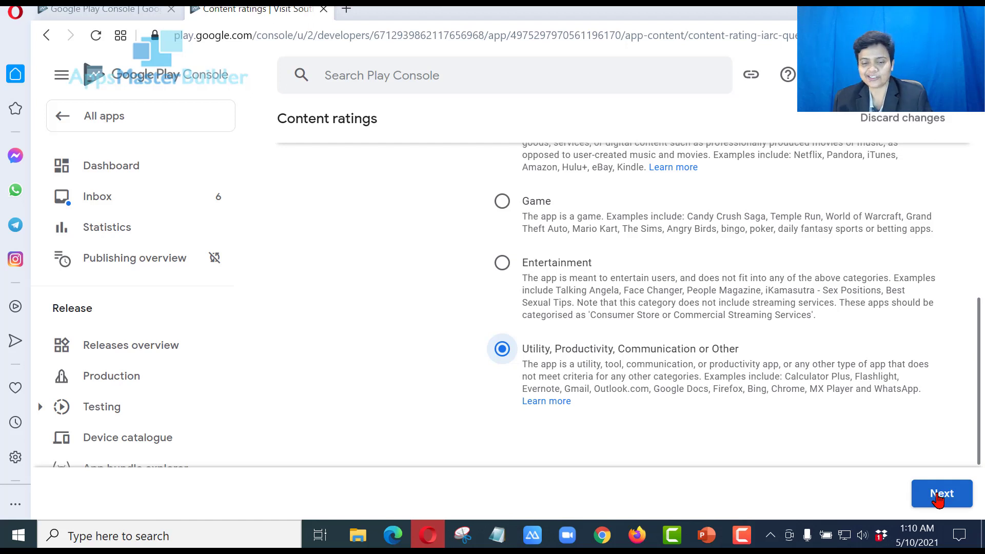
Continue to the content questions and answer No for Violence, Sexuality and Language
click(938, 496)
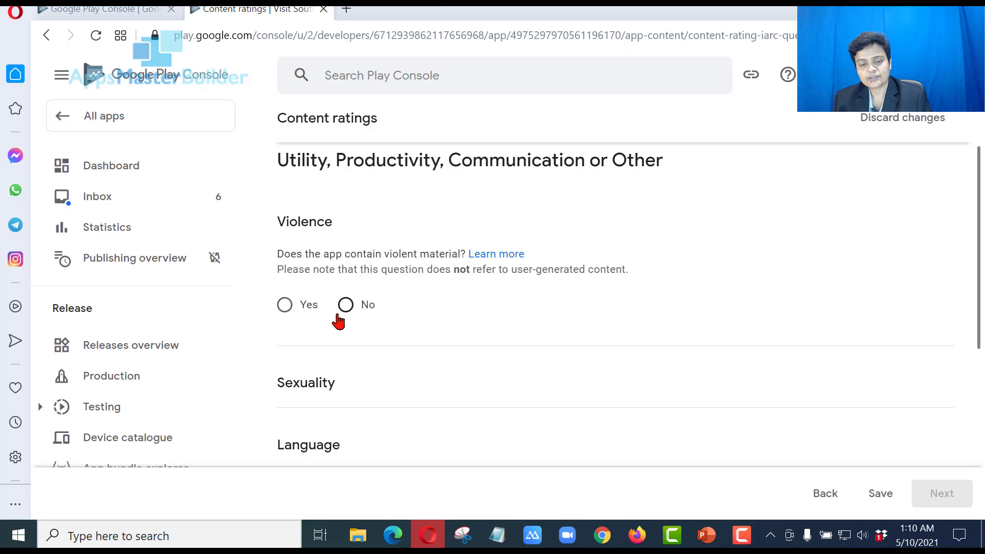
click(344, 306)
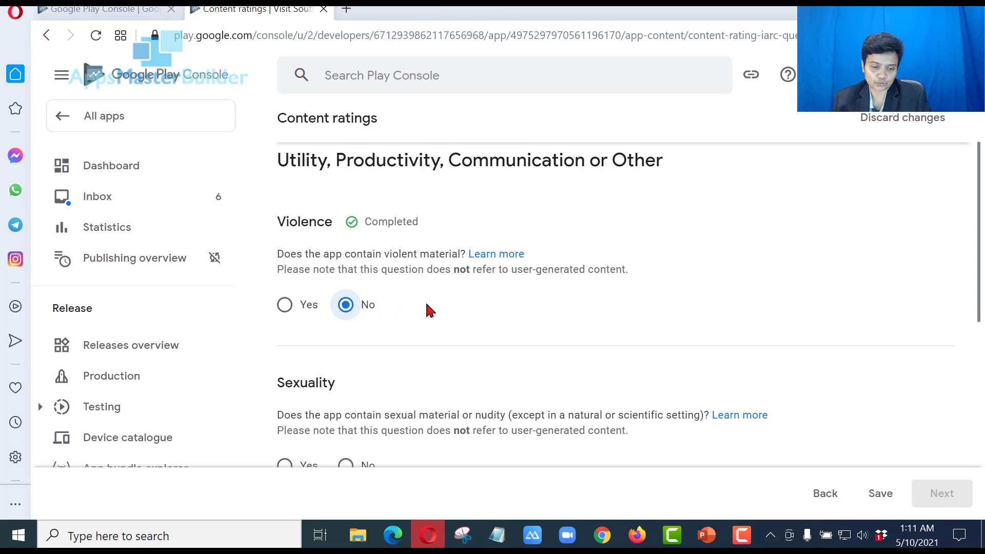
scroll(429, 310, down, 2)
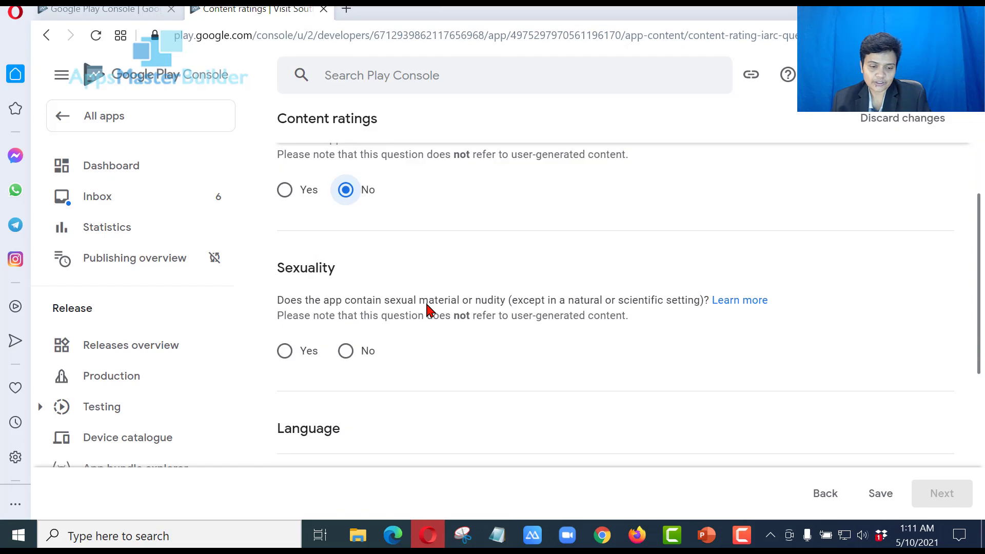
click(347, 352)
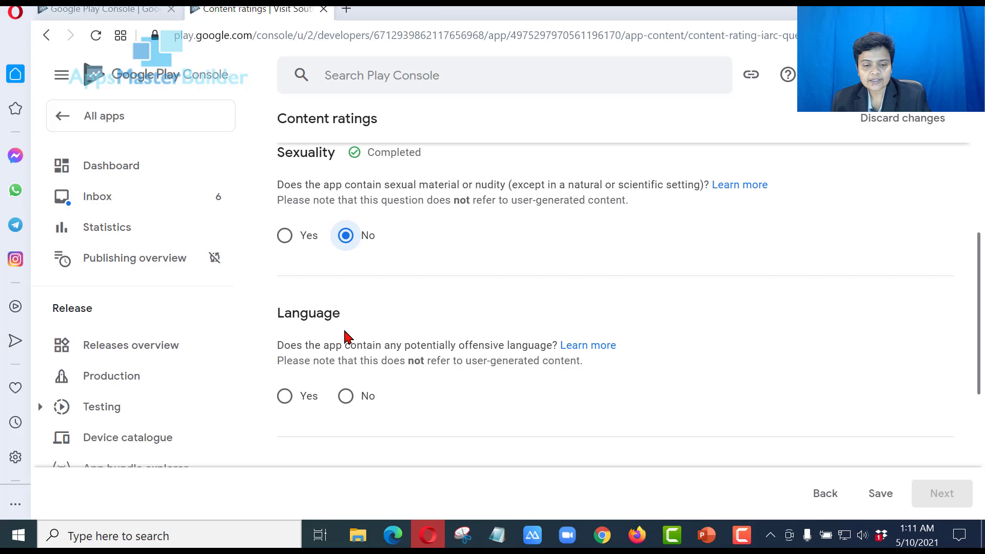
click(347, 396)
scroll(351, 402, down, 2)
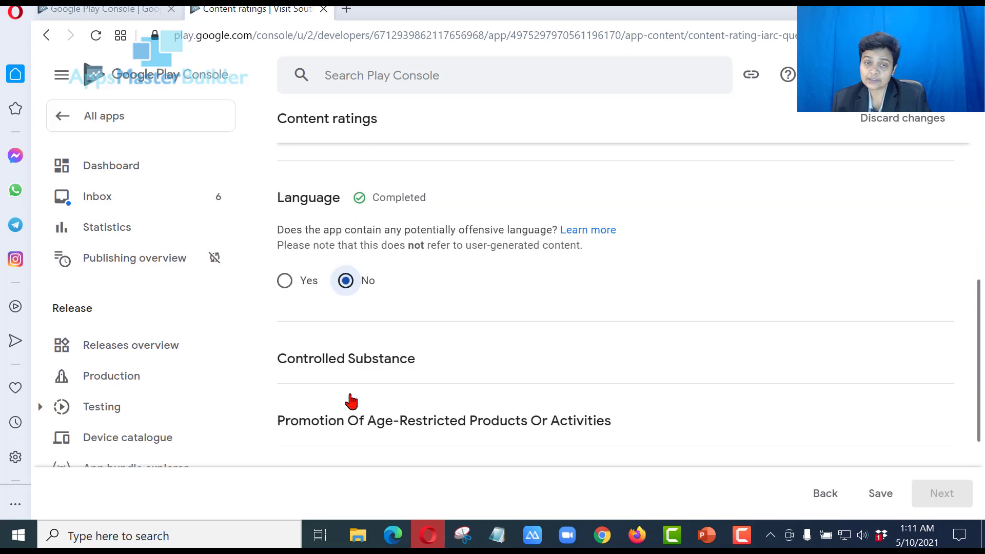
scroll(351, 402, down, 2)
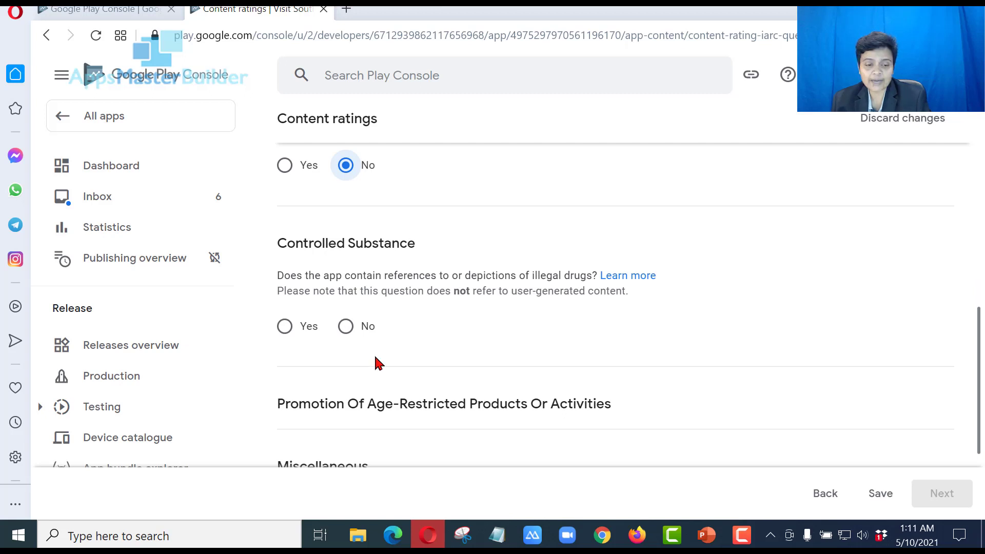
Answer No to illegal drug references and promotion of age-restricted products
click(346, 326)
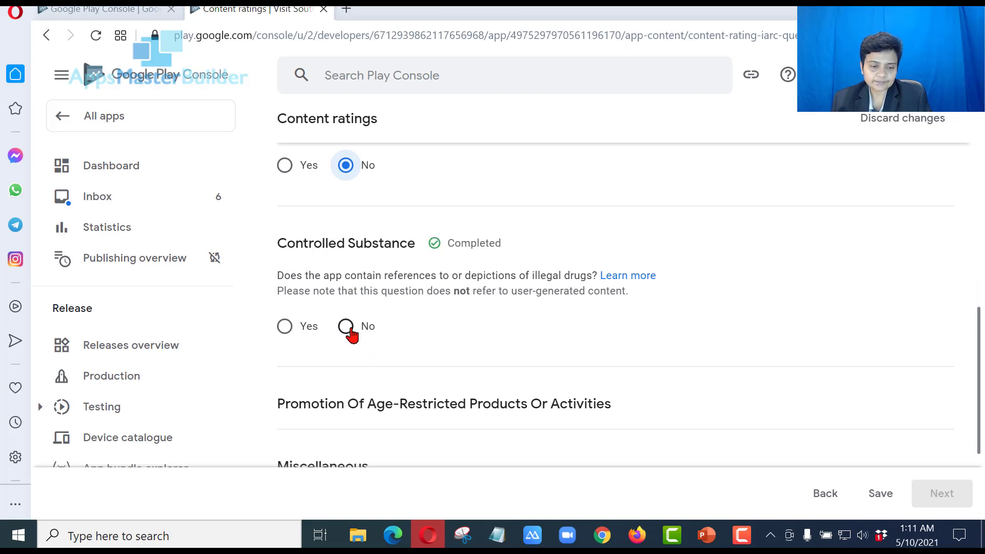
scroll(350, 335, down, 2)
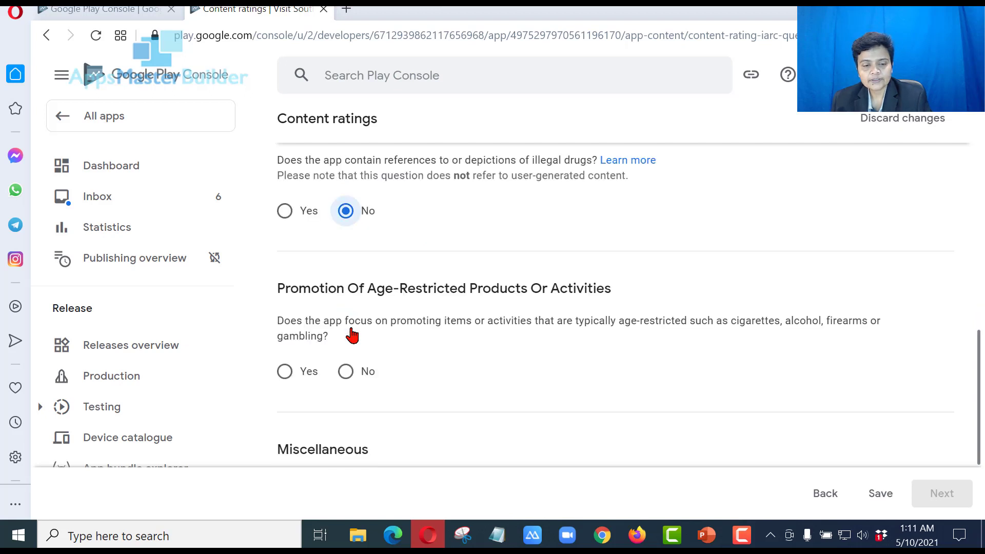
click(346, 372)
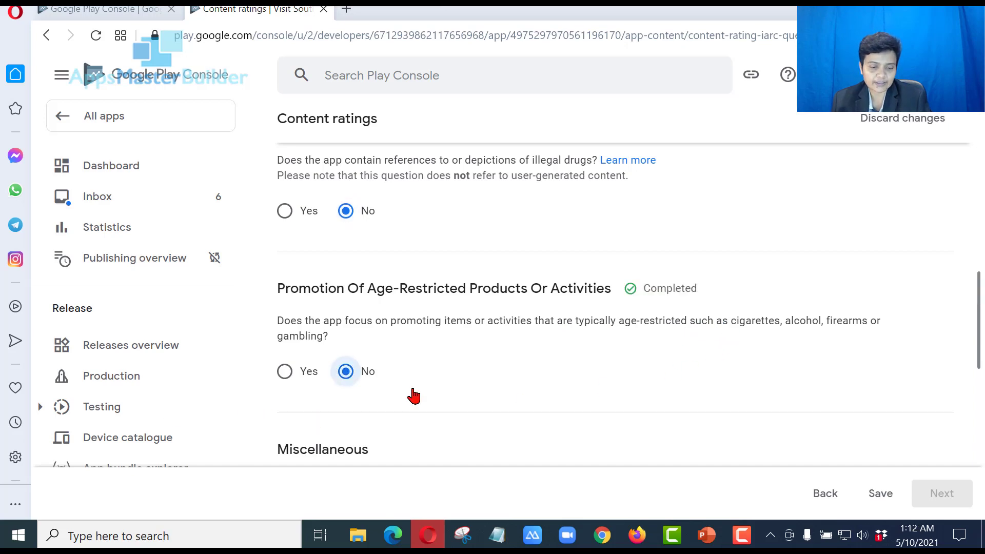
scroll(416, 395, down, 5)
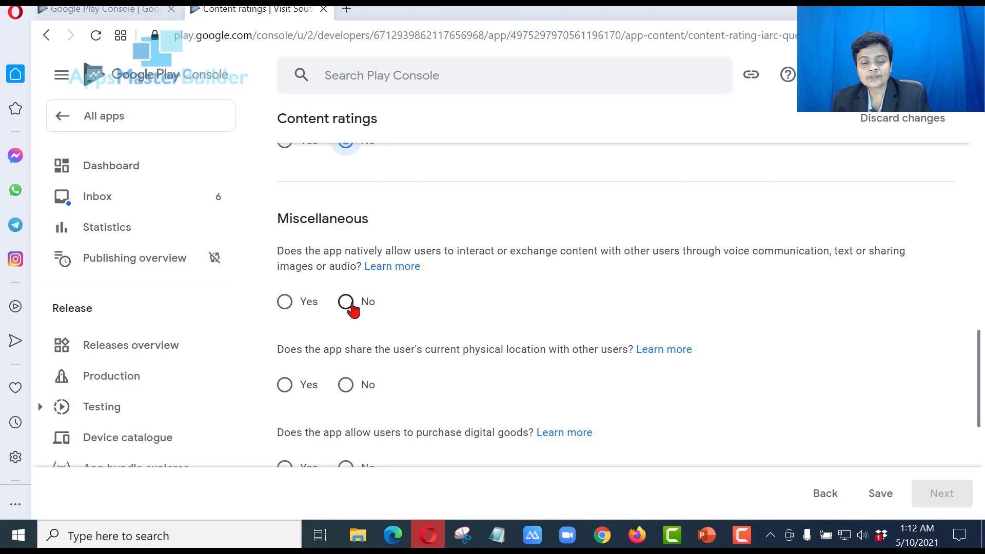
Answer No to content exchange, location sharing, digital purchases, Nazi symbols and web browser, then save
click(347, 303)
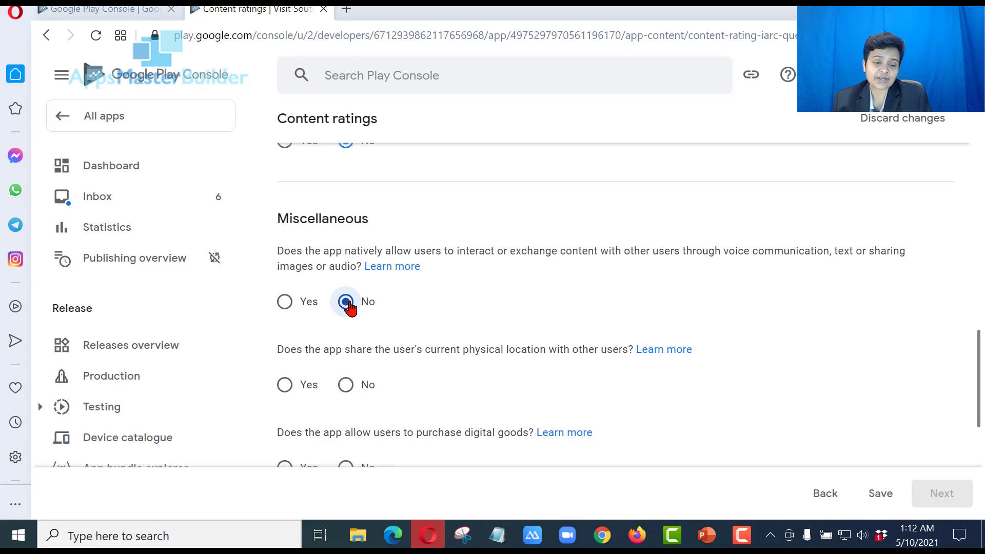
scroll(351, 308, down, 2)
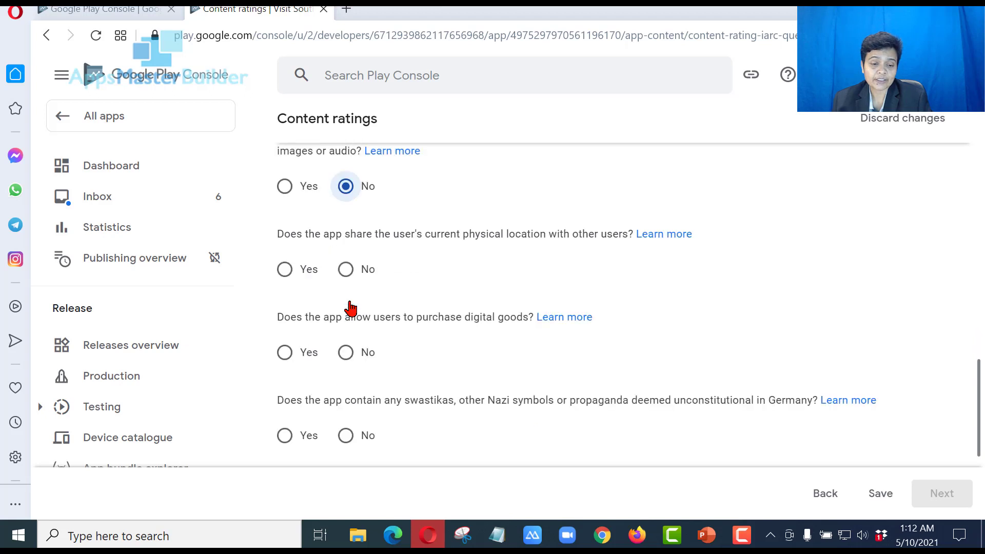
click(346, 272)
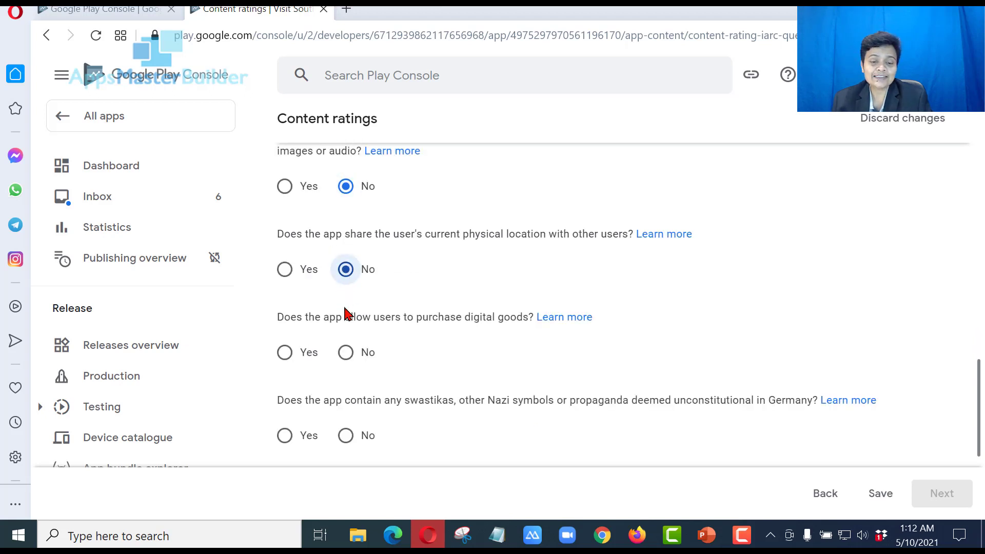
click(345, 353)
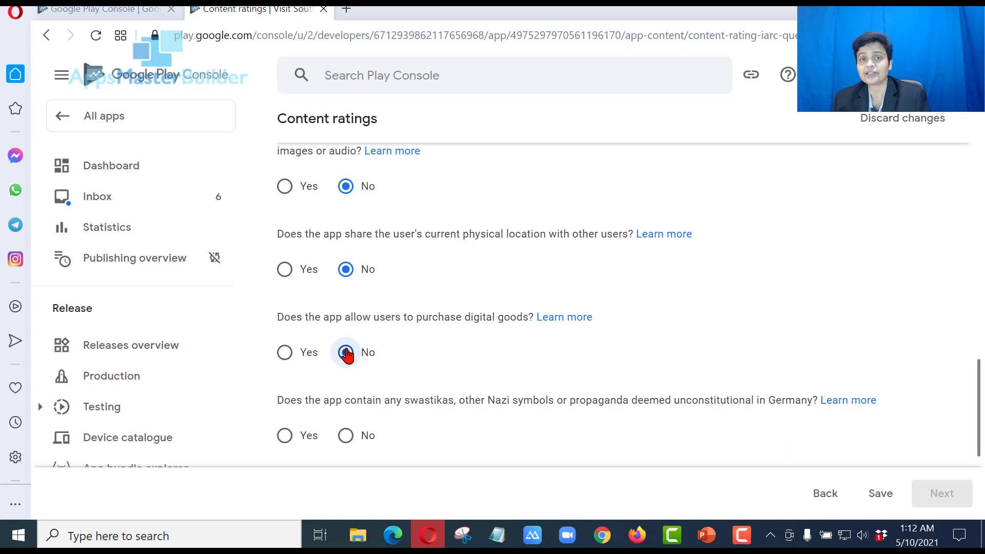
scroll(346, 354, down, 2)
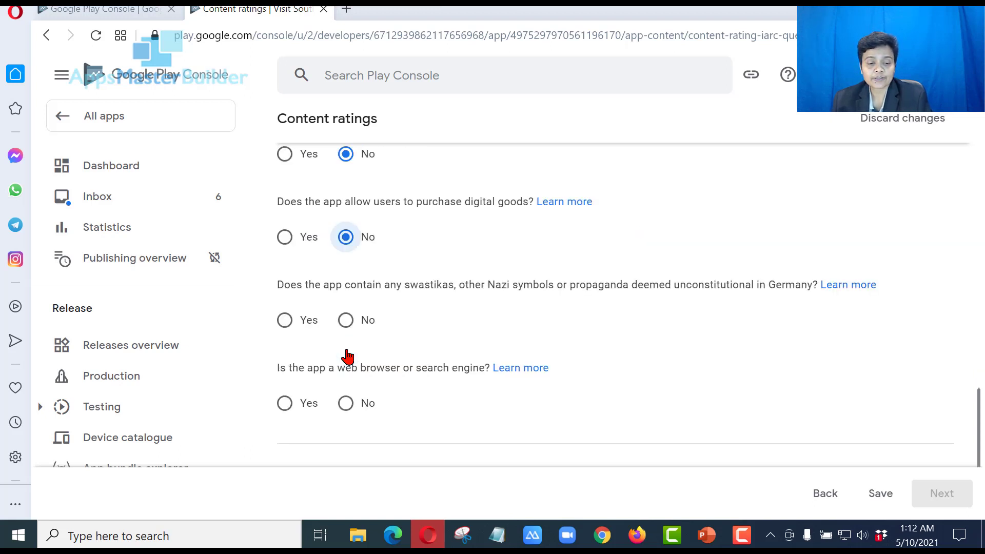
click(351, 323)
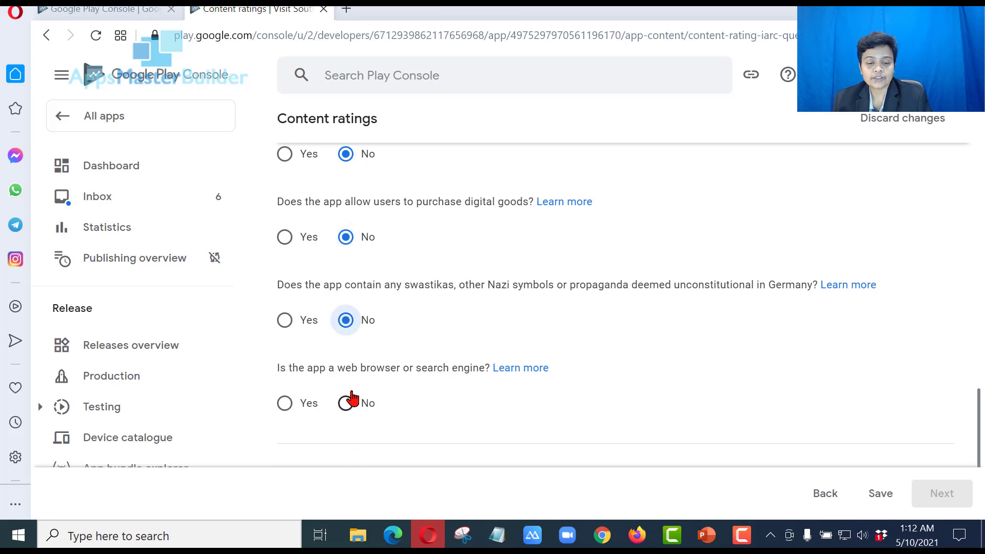
click(491, 409)
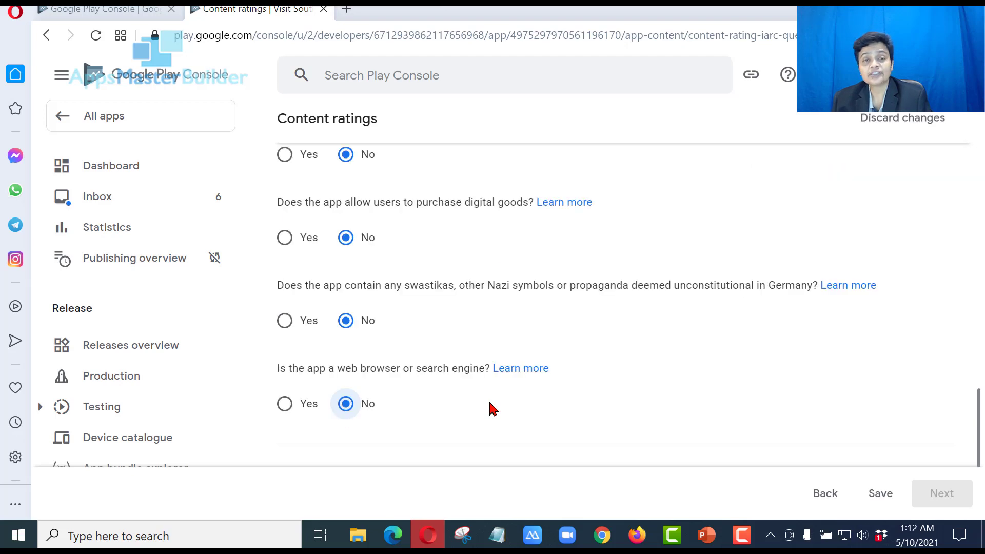
scroll(493, 409, up, 2)
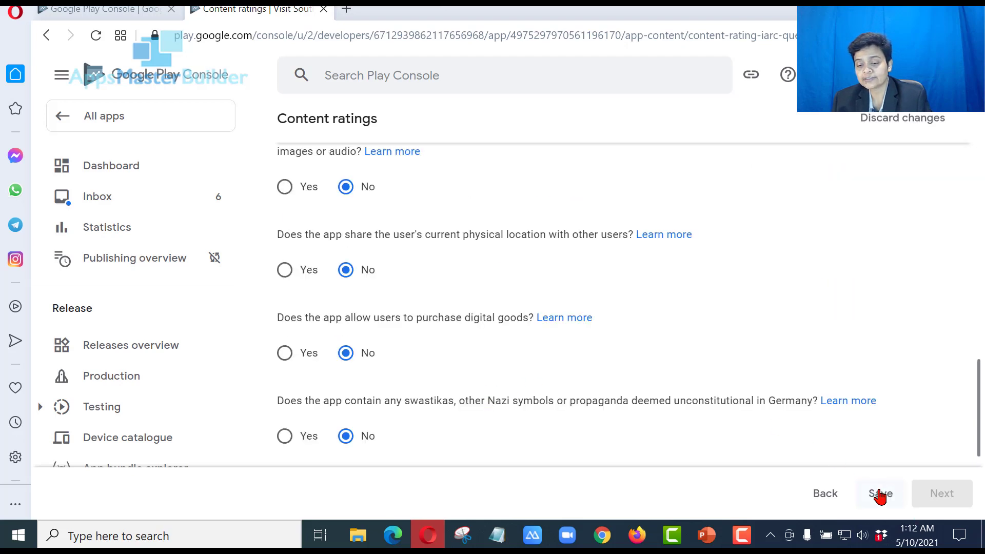
click(880, 496)
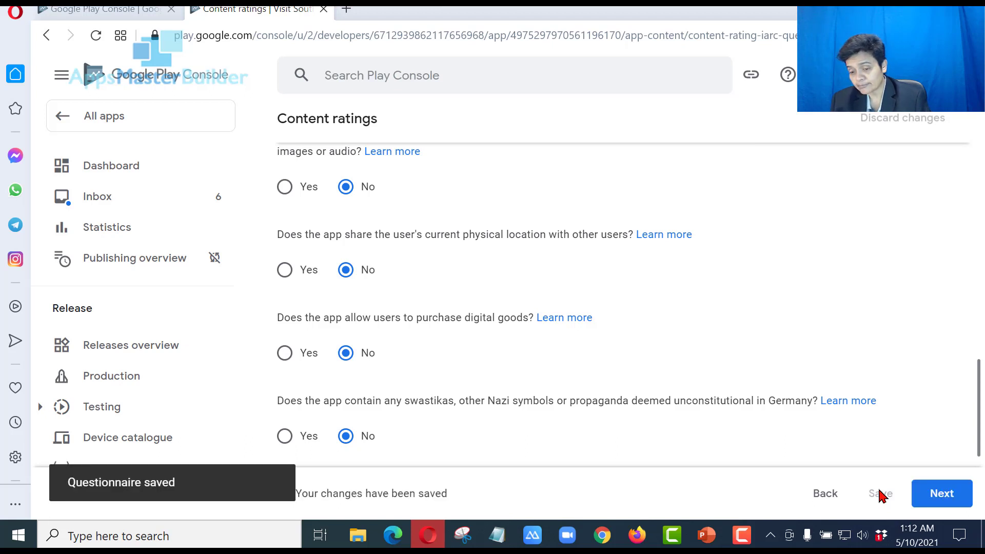
Review the ratings summary and submit the questionnaire to issue the IARC ratings
click(947, 501)
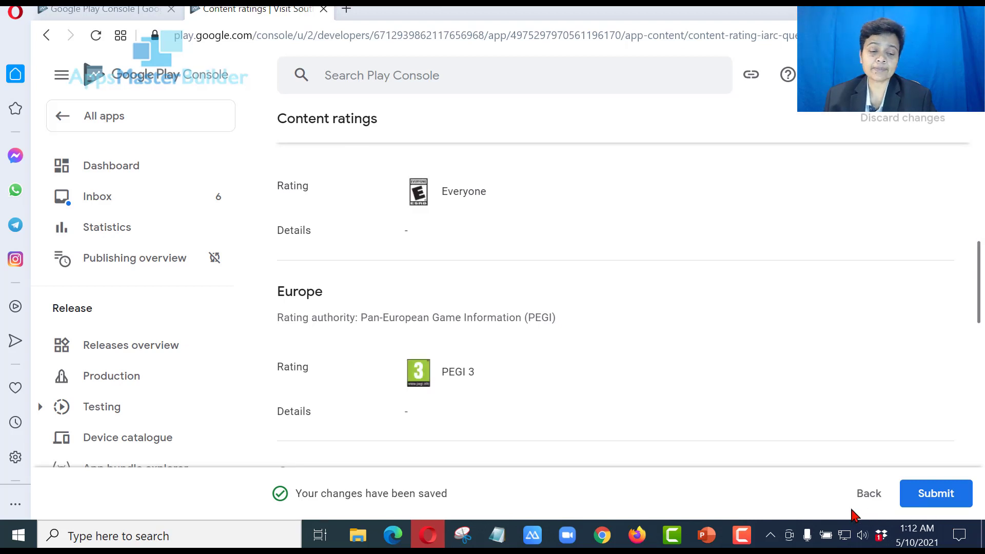
click(948, 480)
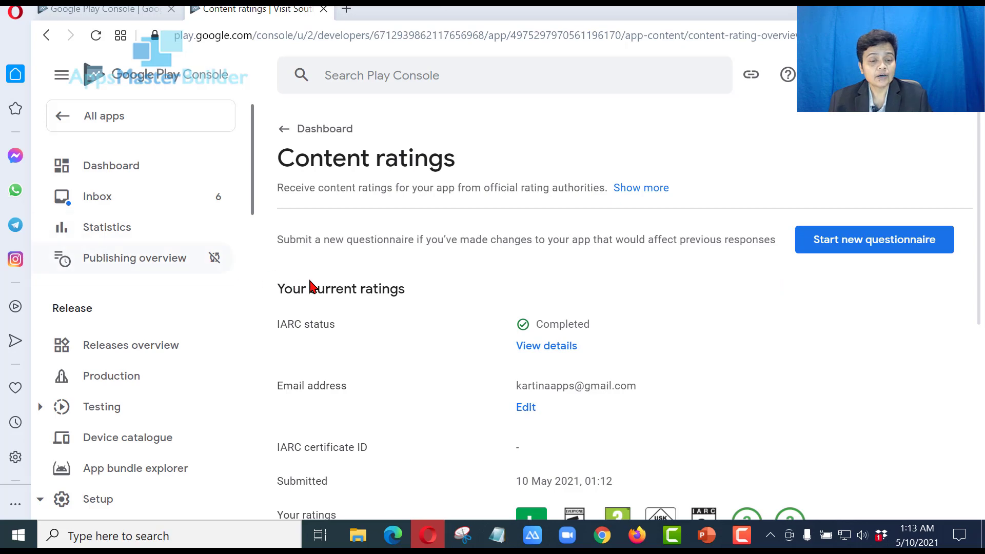
scroll(524, 323, down, 5)
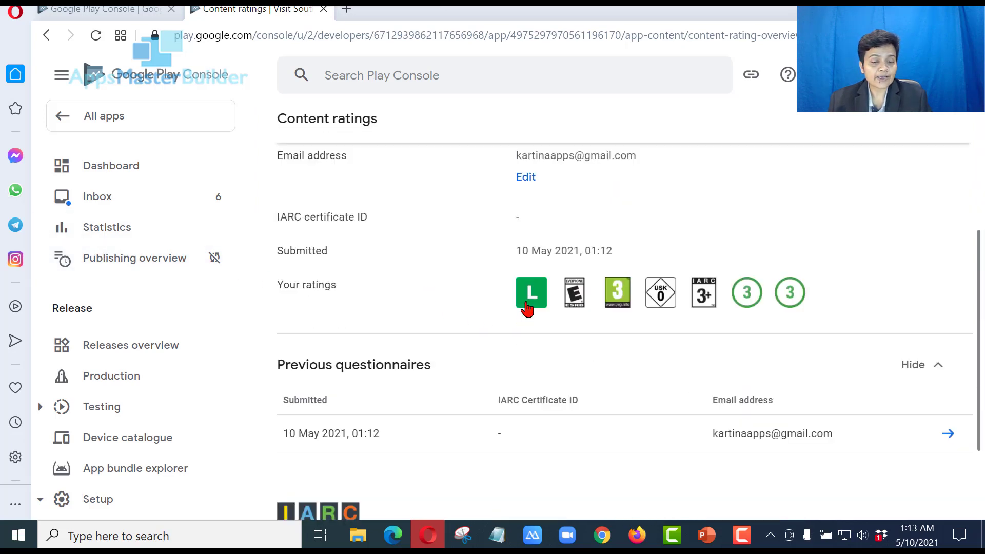
scroll(529, 307, down, 3)
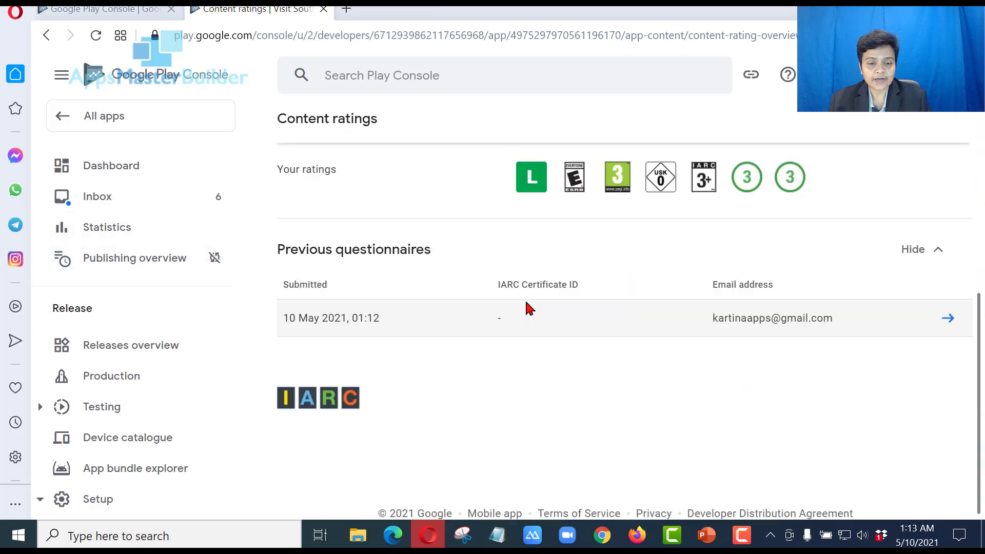
scroll(455, 266, up, 3)
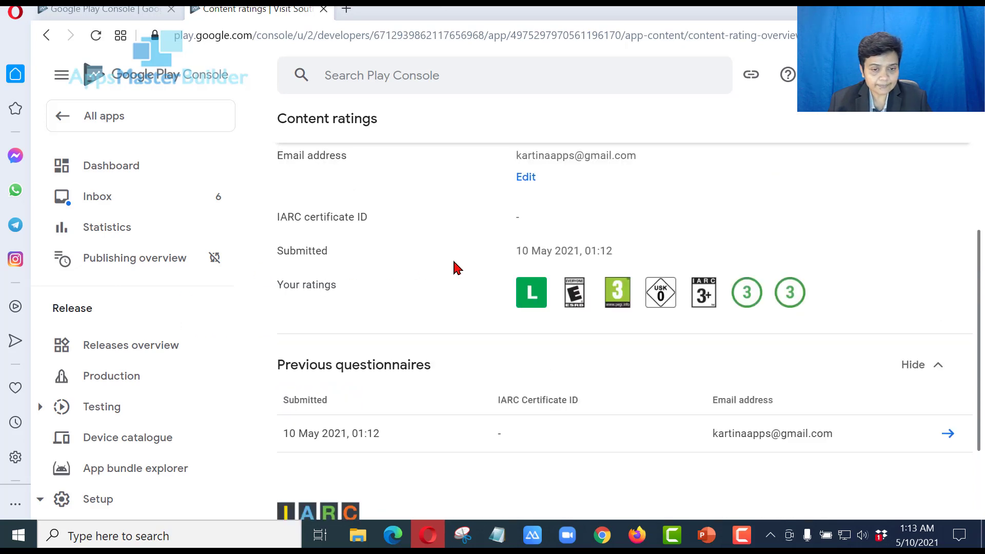
scroll(455, 267, up, 5)
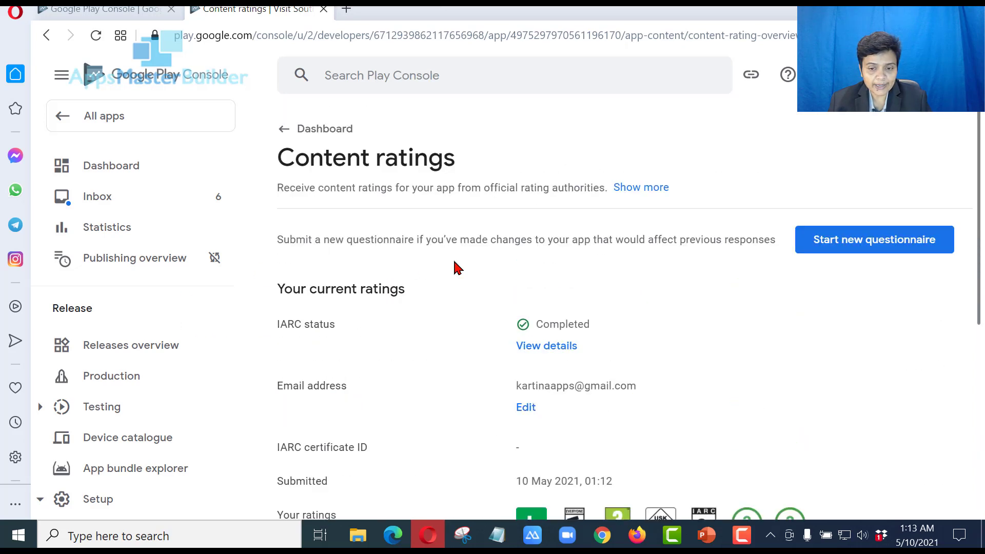
click(355, 134)
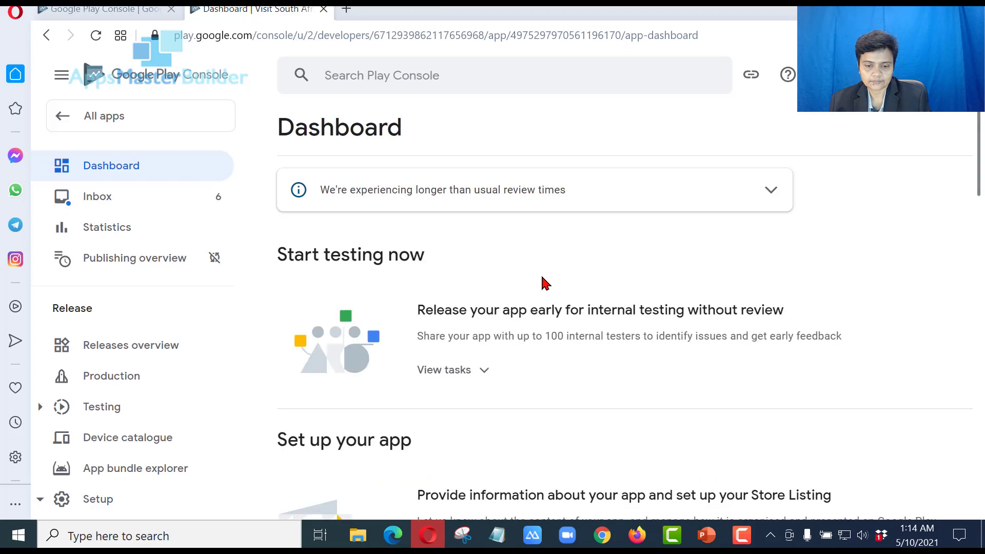
Scroll the Dashboard checklist, now 3 of 7 complete, and open the Target audience task
scroll(564, 294, down, 2)
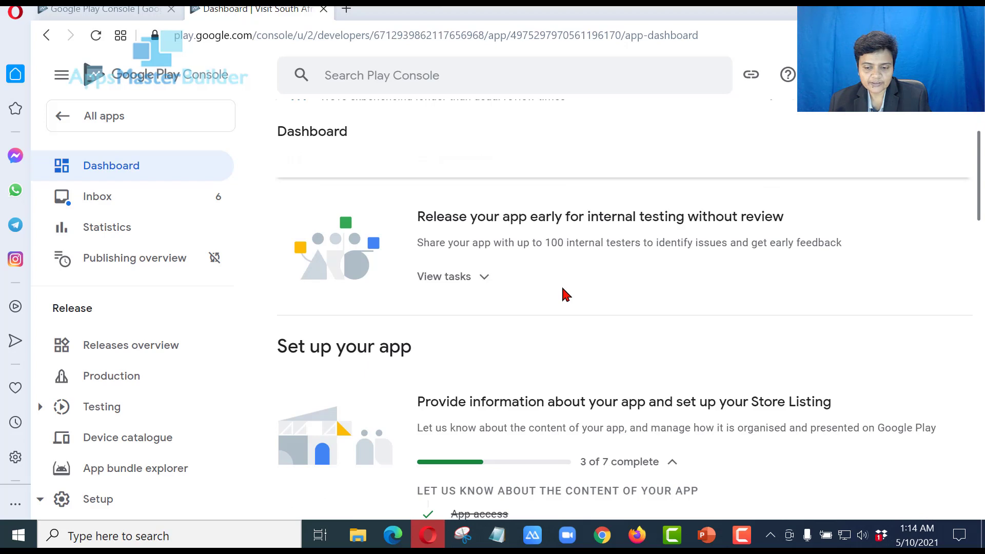
scroll(564, 293, down, 2)
scroll(565, 293, down, 9)
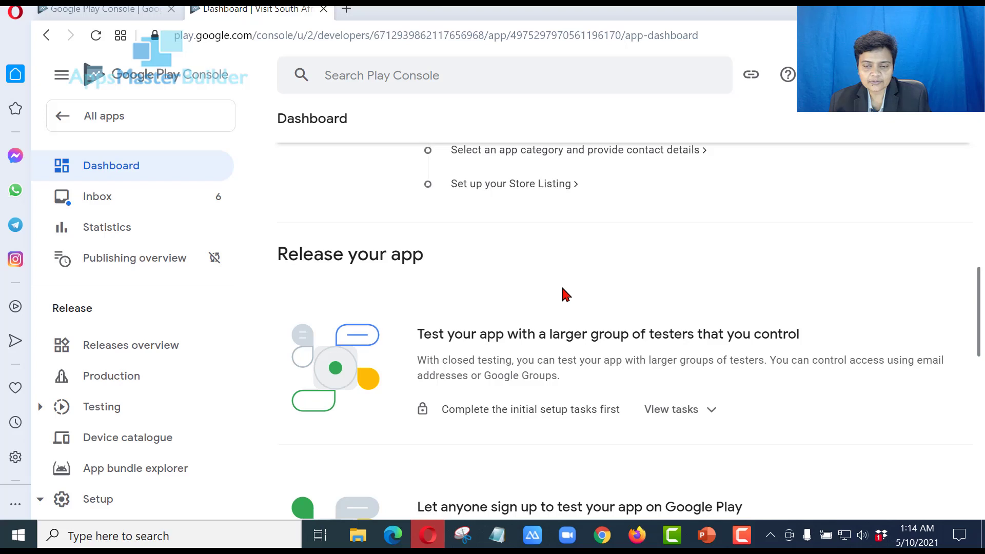
scroll(565, 293, up, 4)
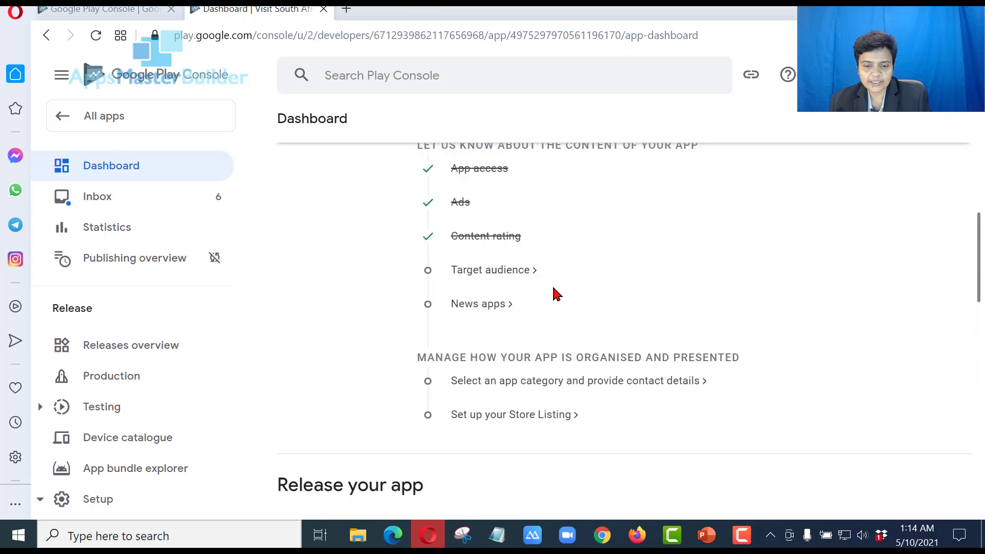
click(514, 278)
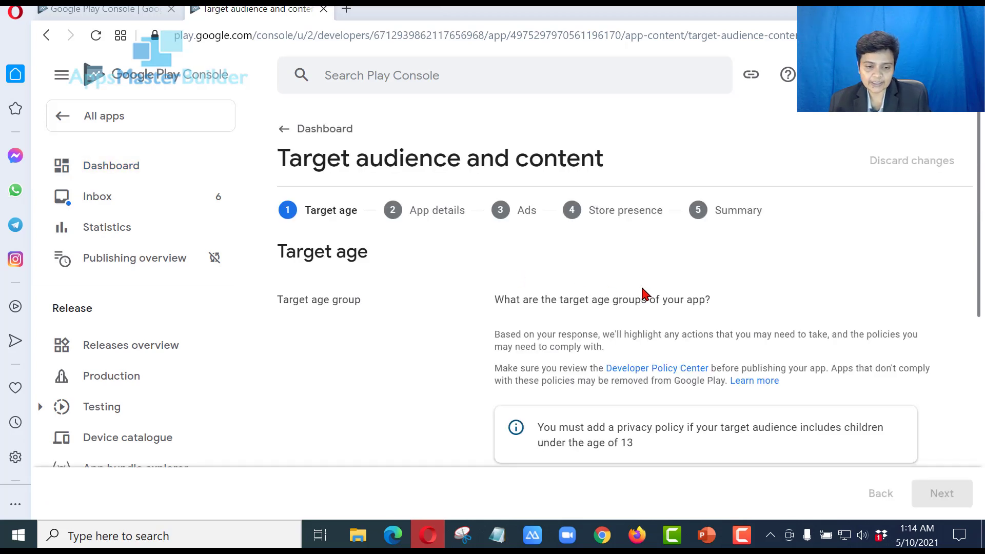
Add the 18 and over age group alongside 13-15 and 16-17, then continue to Store presence
scroll(646, 294, down, 5)
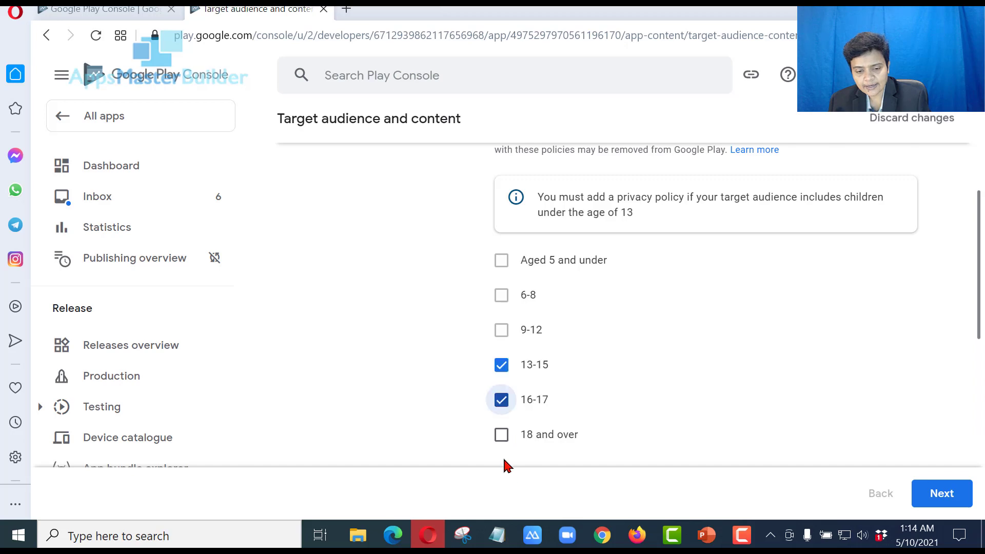
click(501, 431)
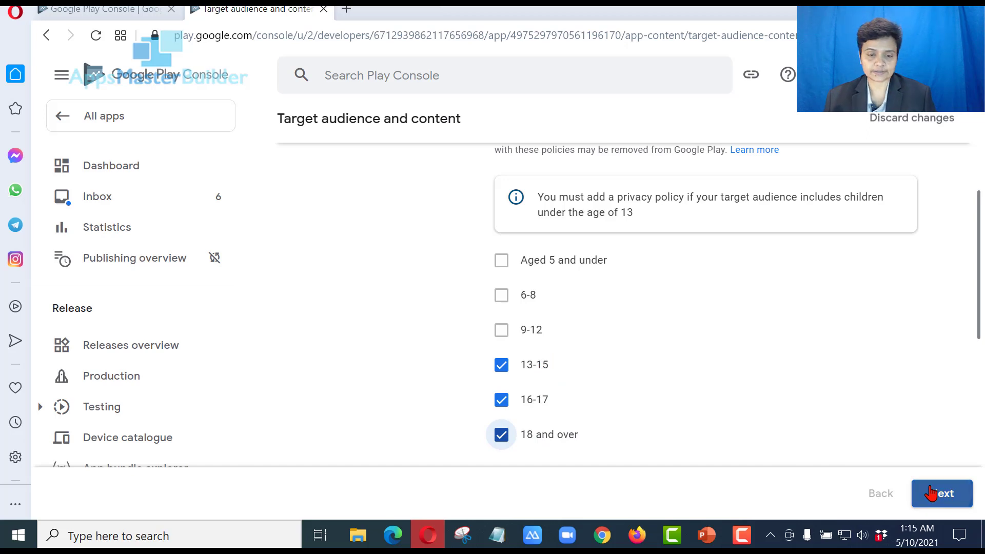
click(931, 493)
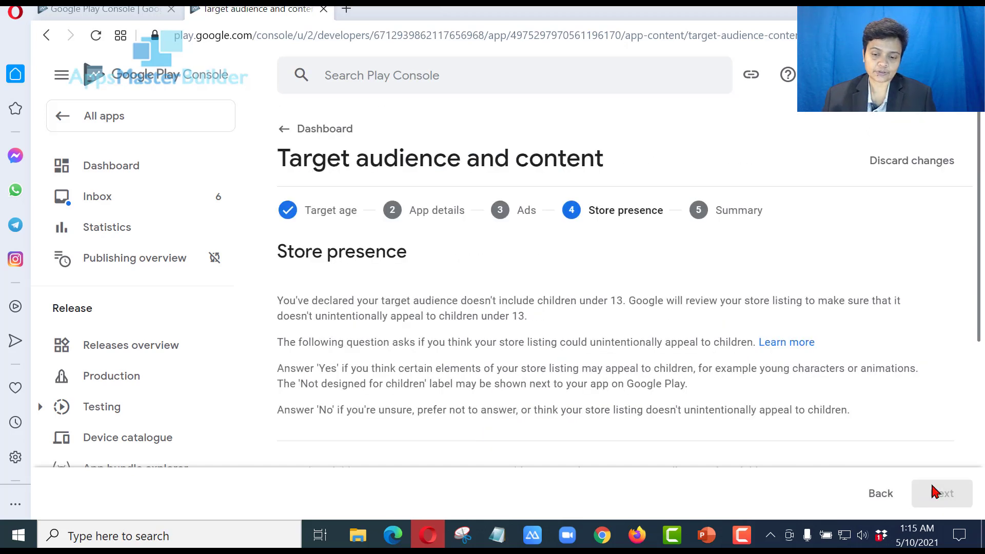
Answer No to appealing to children, save the target audience summary, and return to the Dashboard
scroll(865, 401, down, 2)
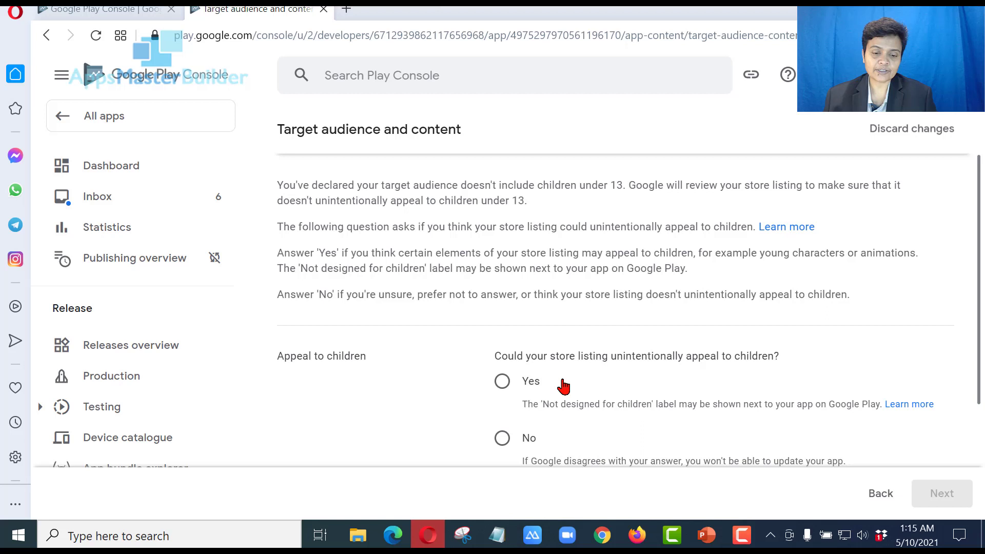
scroll(563, 386, down, 2)
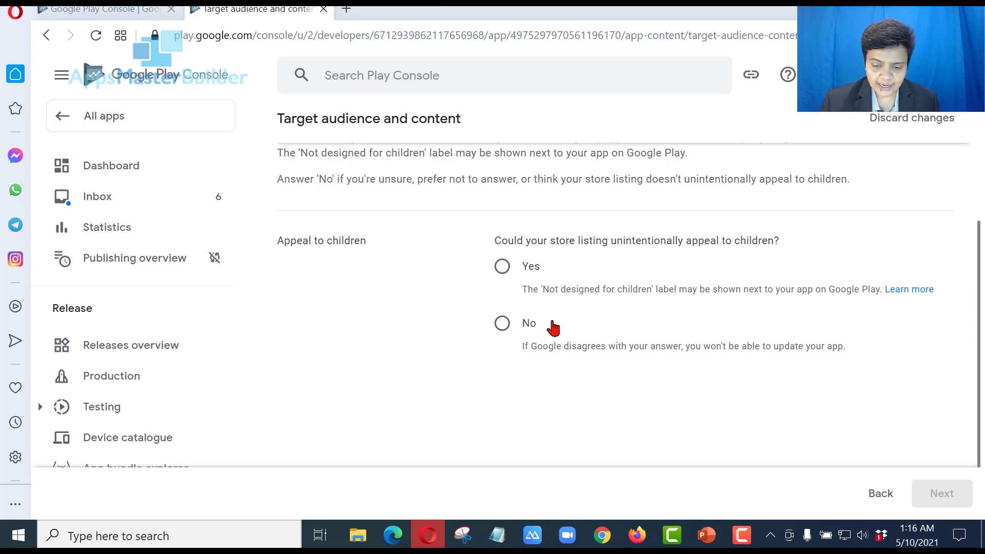
click(503, 323)
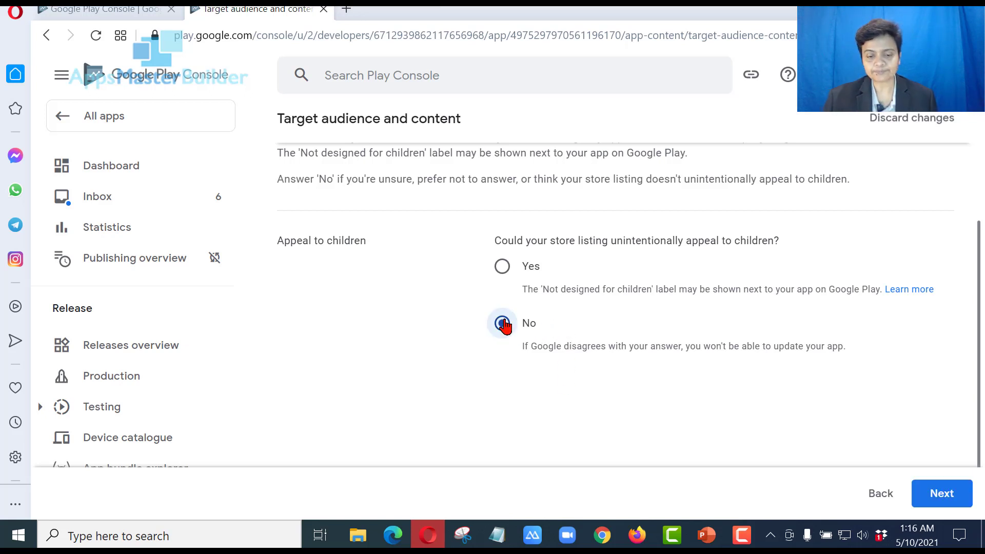
click(938, 496)
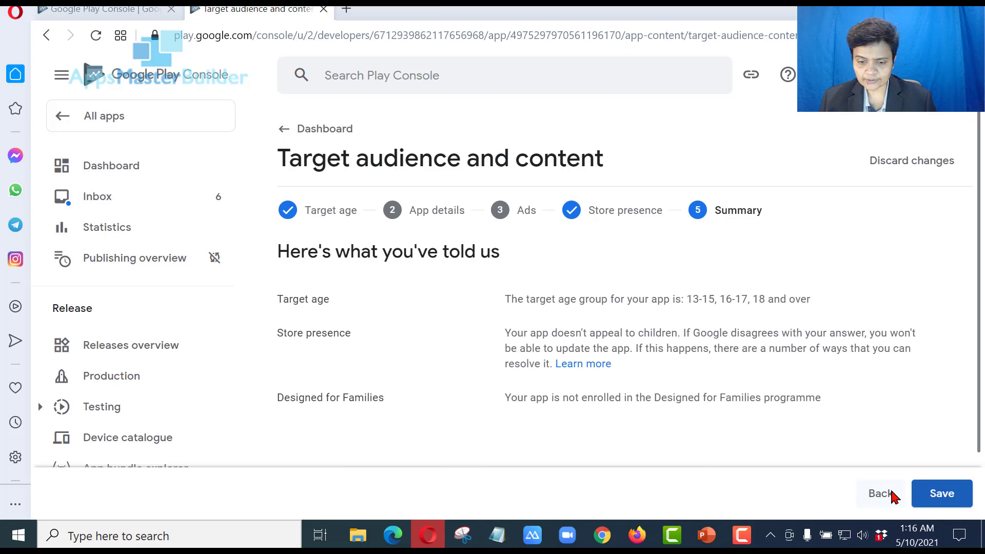
click(935, 497)
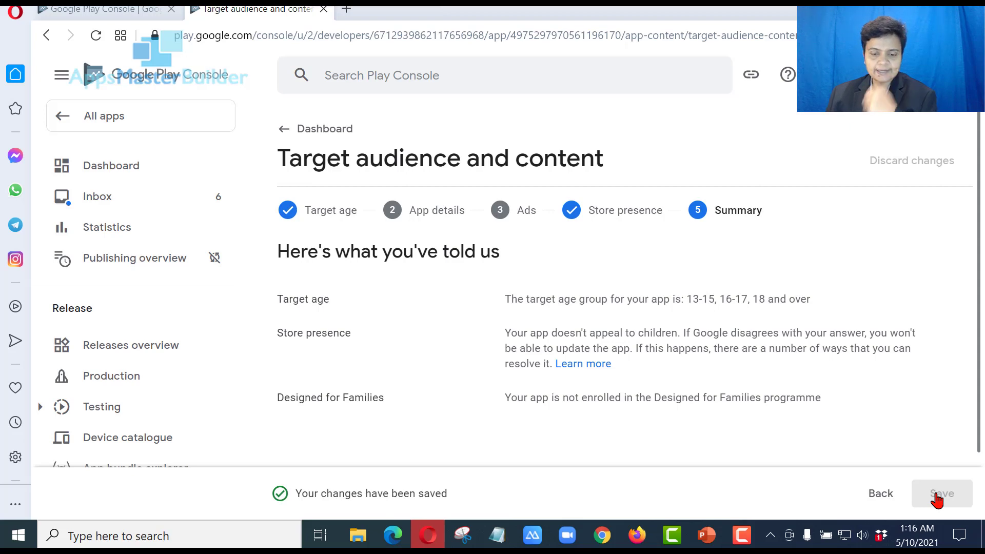
click(341, 135)
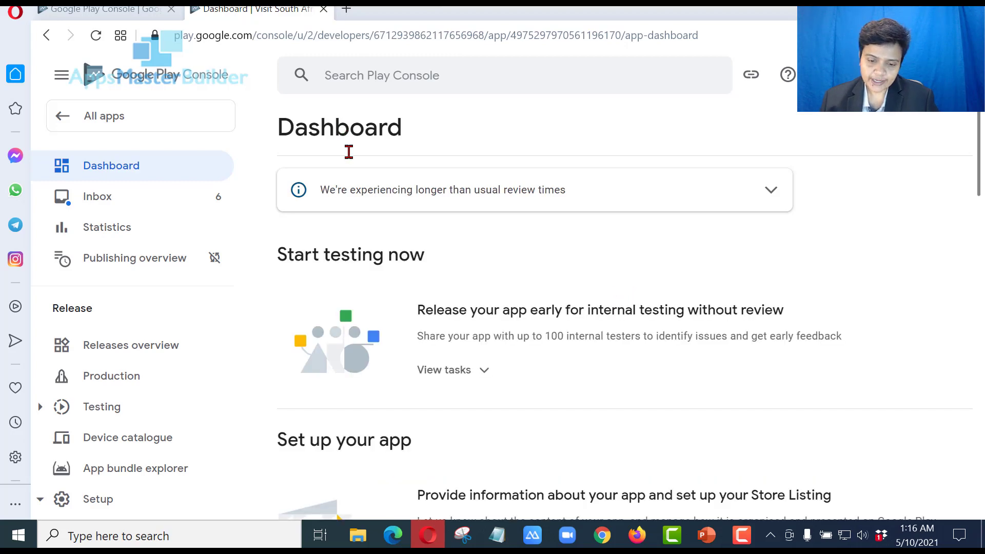
Scroll through the Dashboard and back up to the setup checklist showing 4 of 7 done
scroll(680, 354, down, 2)
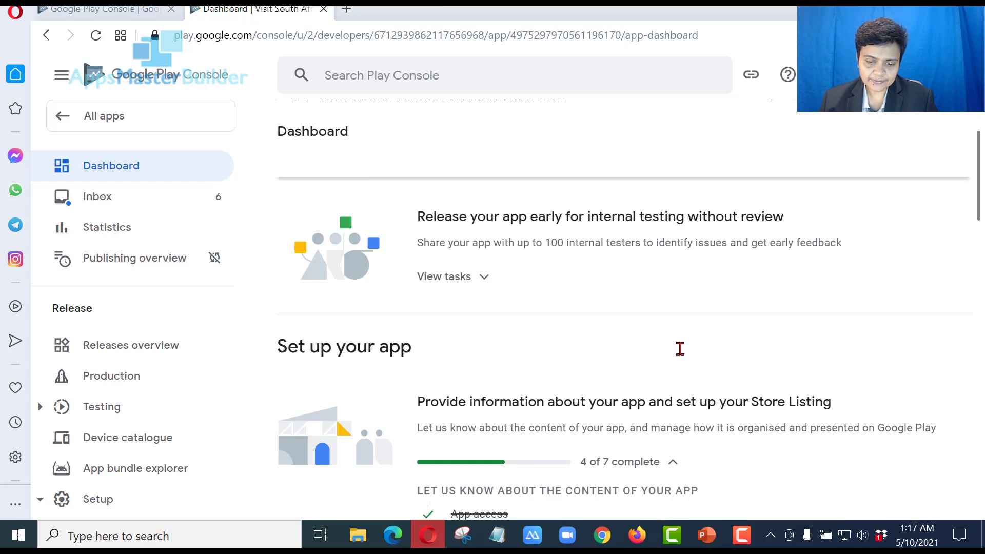
scroll(680, 349, down, 5)
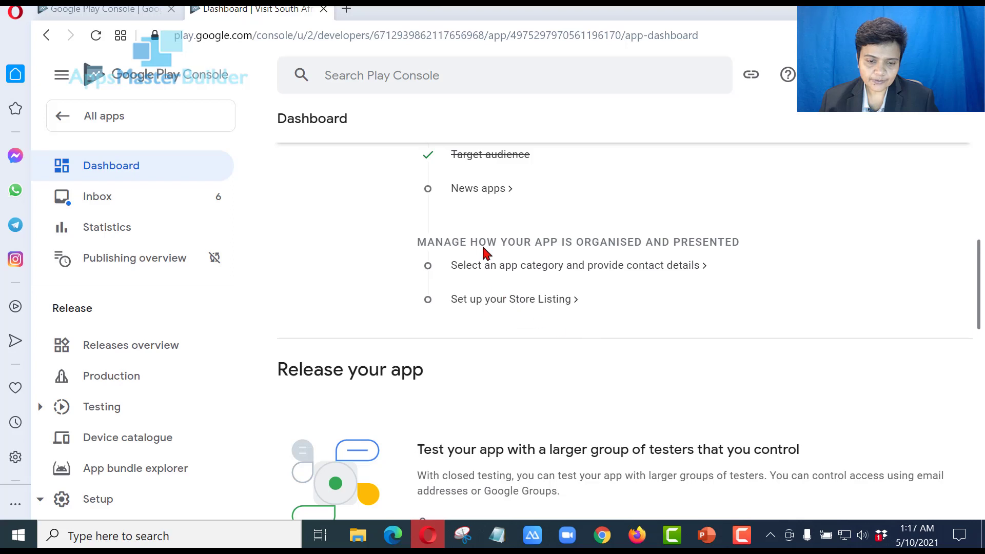
scroll(486, 231, down, 5)
scroll(491, 219, up, 4)
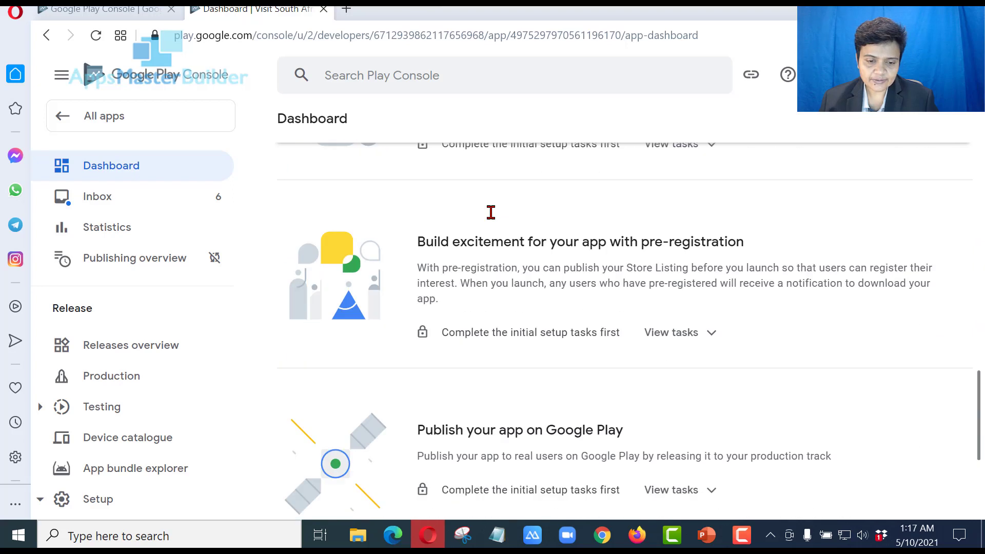
scroll(491, 212, up, 4)
scroll(493, 218, up, 6)
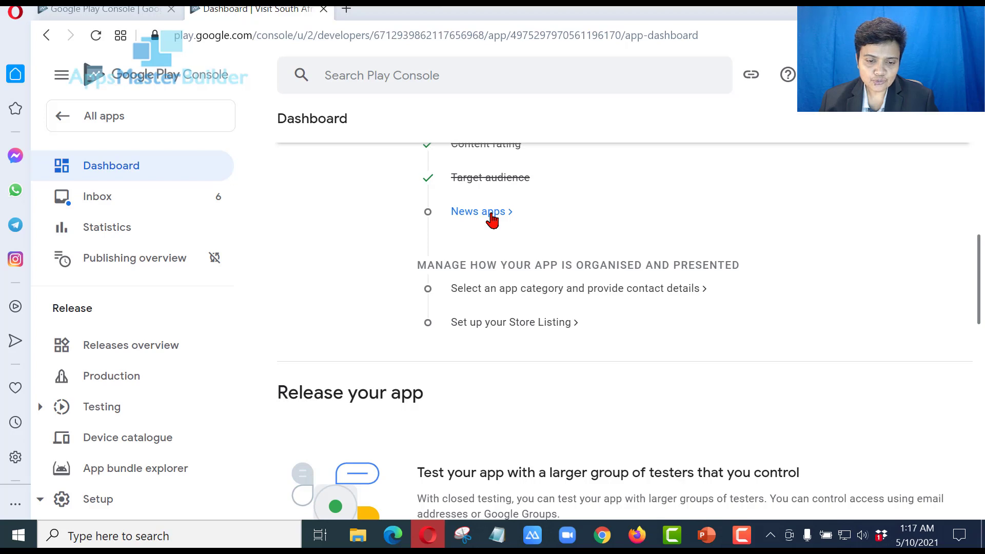
On the News apps page, answer No to being a news app and save
click(491, 212)
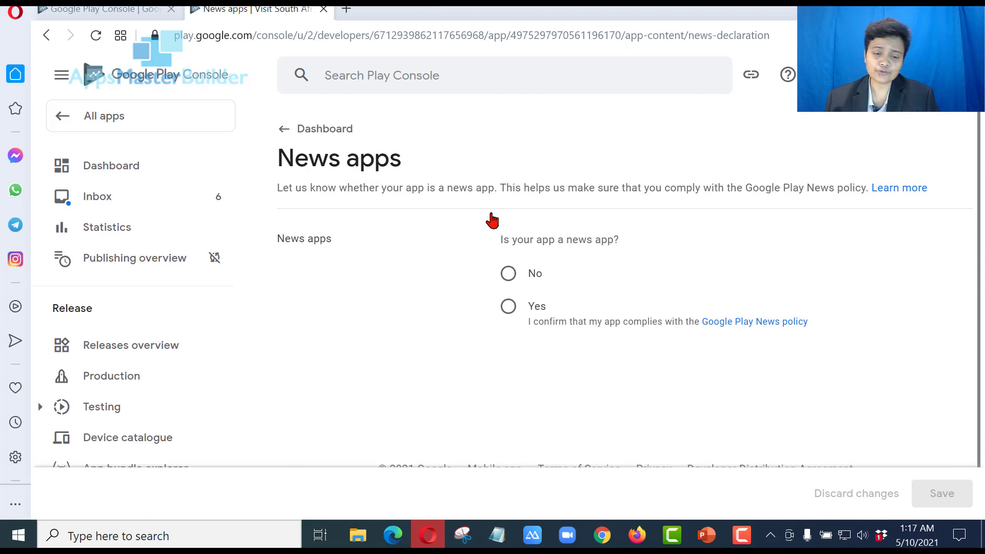
click(507, 277)
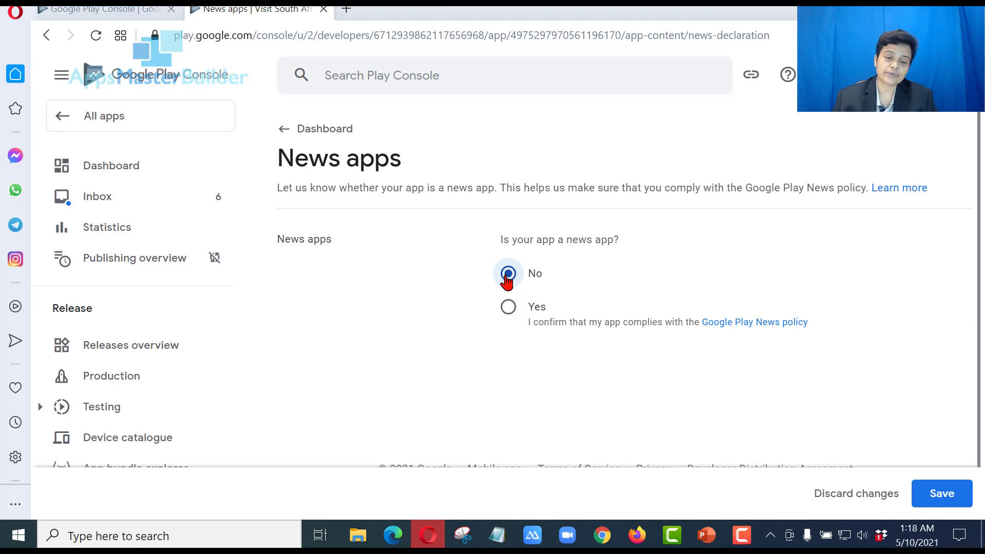
click(942, 494)
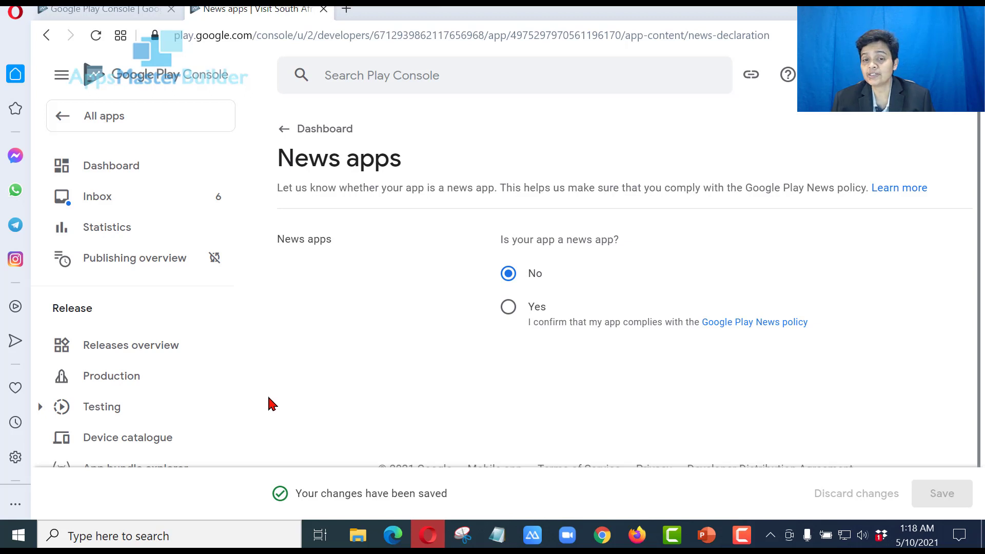
Return to the Dashboard and scroll down to the app setup checklist
click(338, 139)
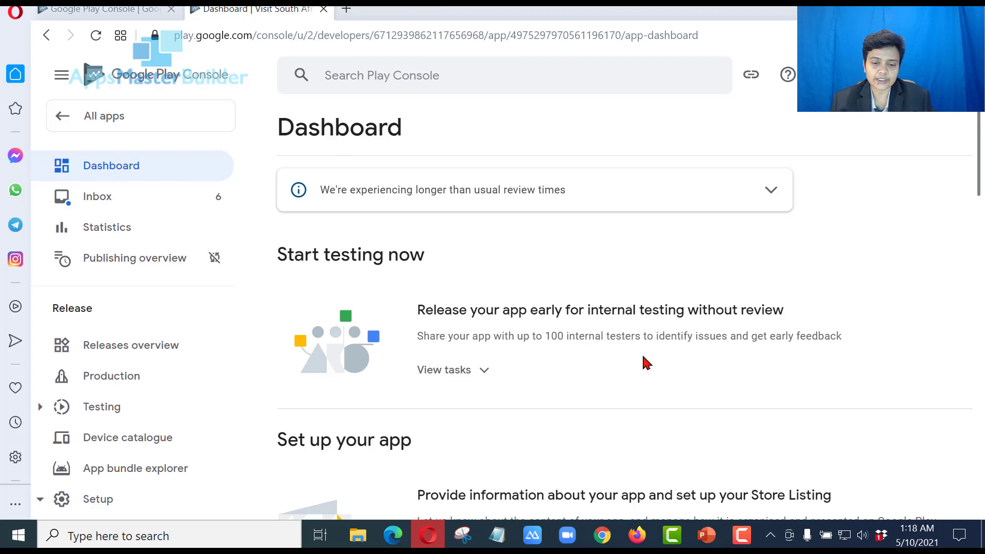
scroll(644, 359, down, 2)
scroll(645, 361, down, 2)
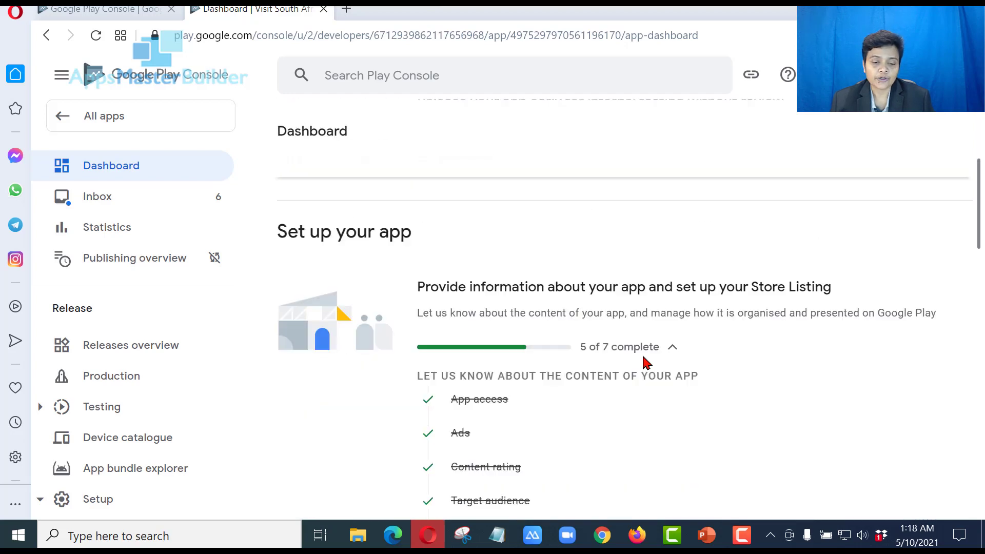
scroll(646, 361, down, 2)
scroll(646, 362, down, 2)
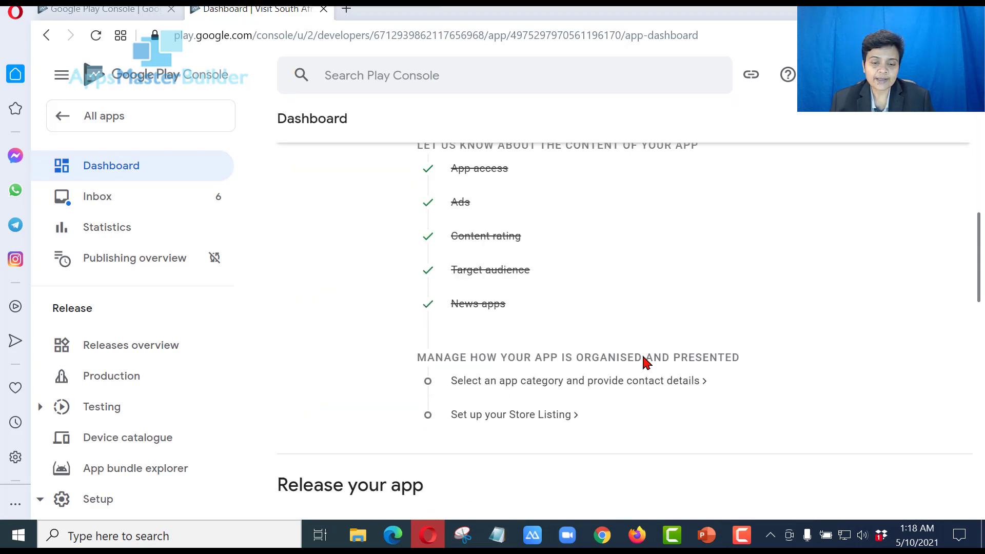
In the category and contact details settings, set the app category to Travel and local
click(507, 382)
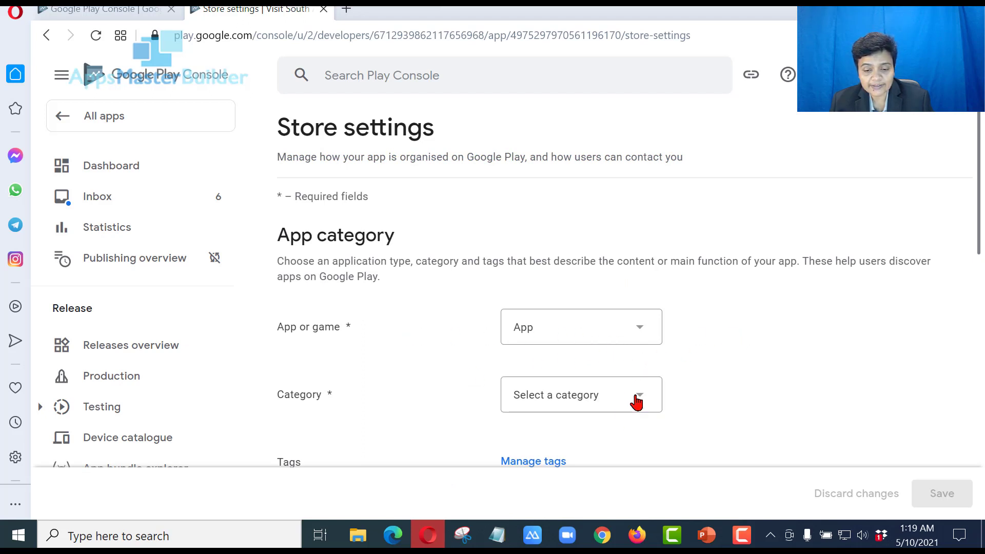
scroll(636, 403, down, 2)
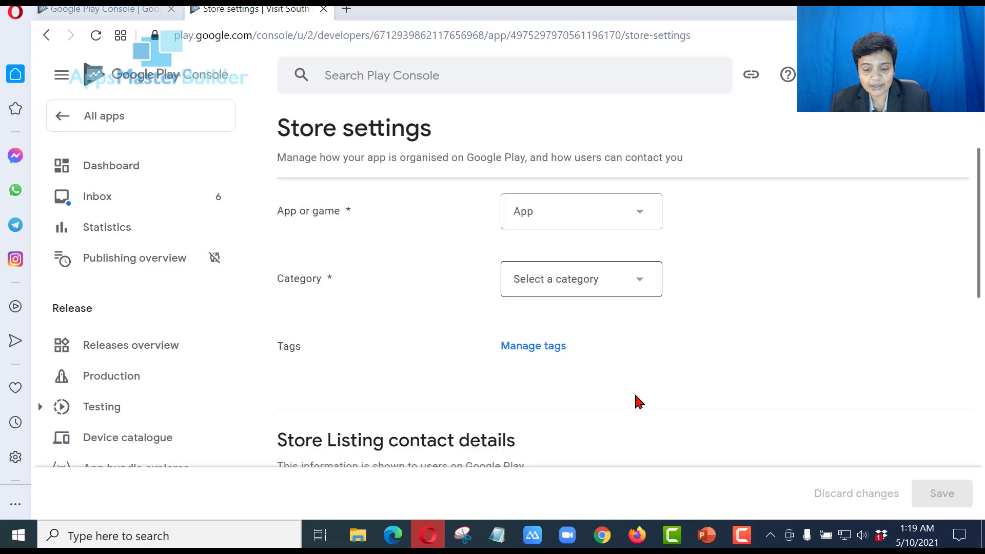
click(646, 291)
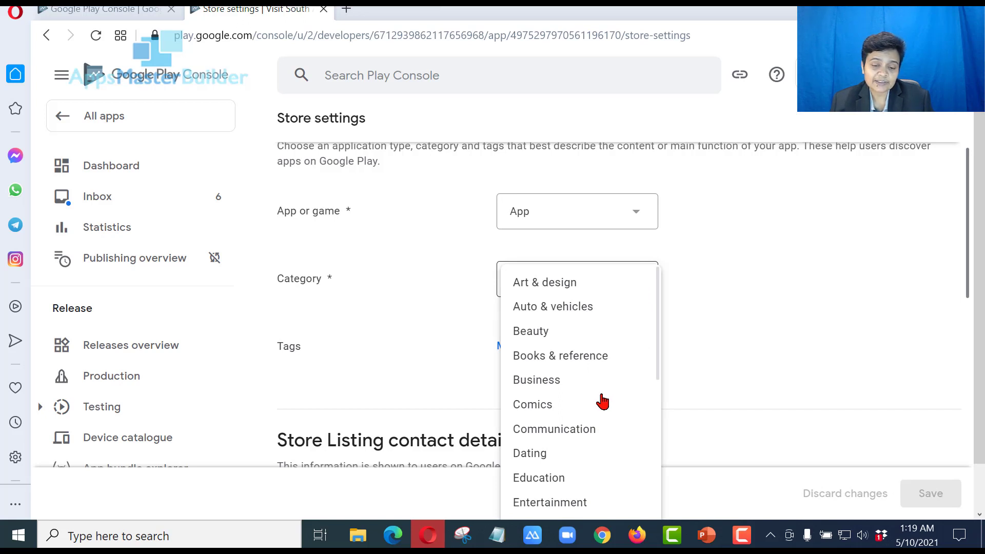
scroll(604, 398, down, 10)
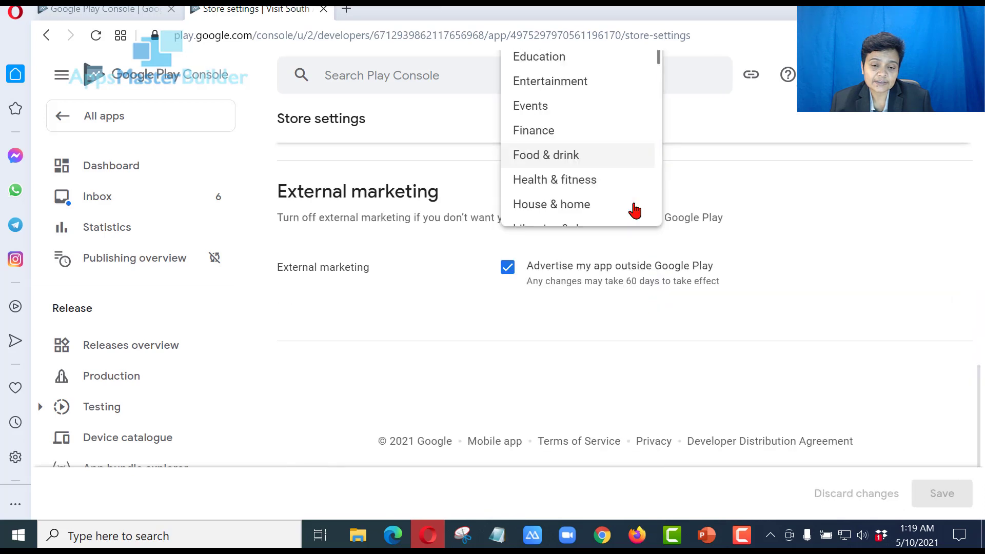
scroll(631, 215, up, 3)
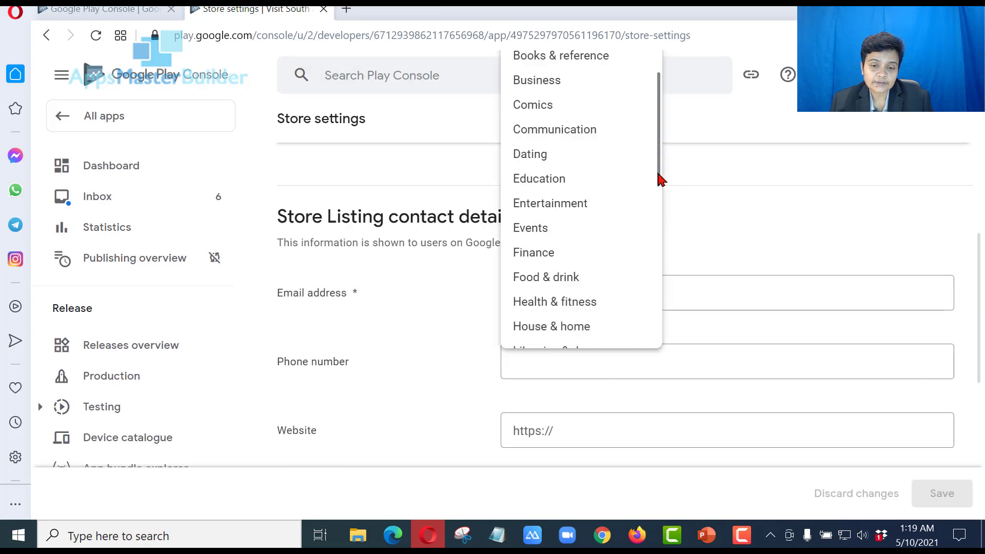
scroll(660, 179, down, 4)
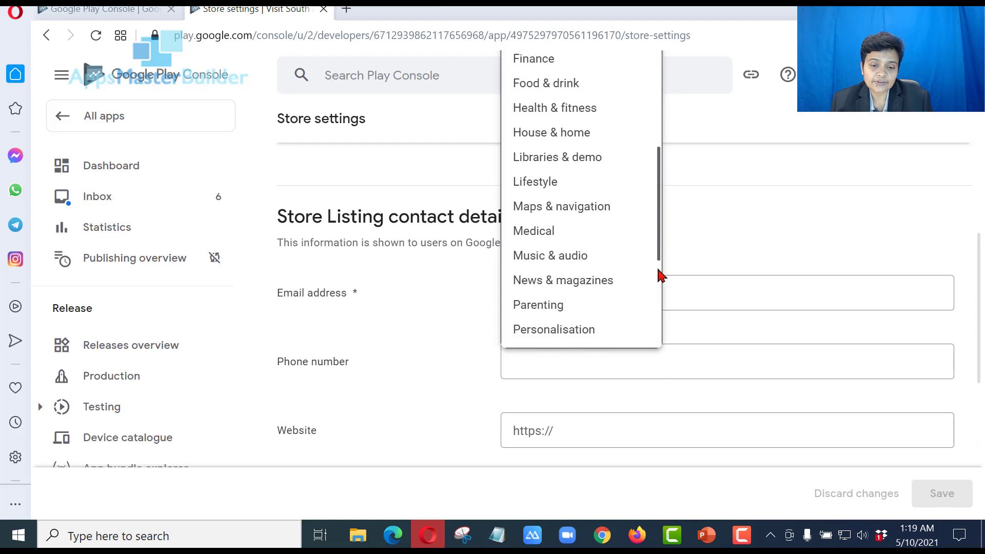
scroll(660, 276, down, 4)
scroll(660, 336, down, 1)
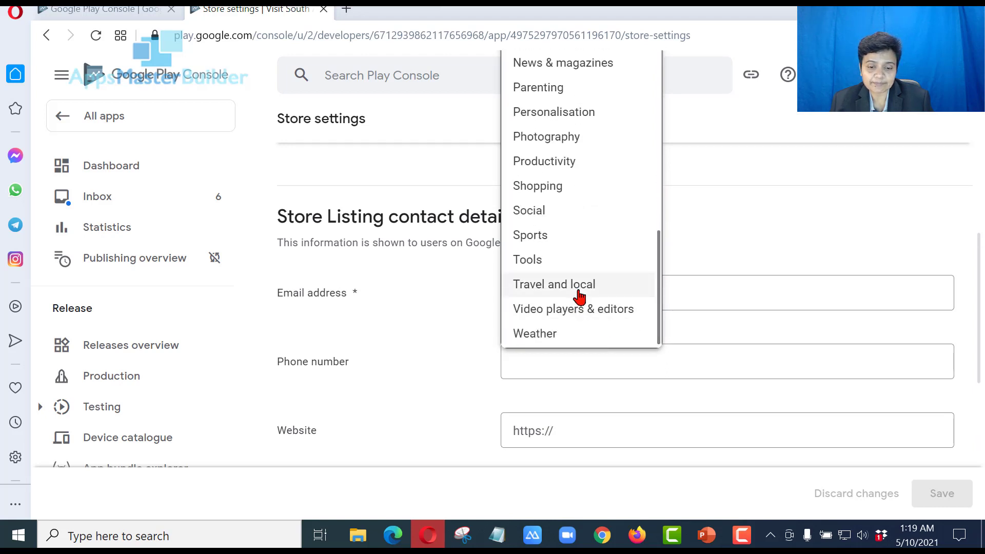
click(579, 296)
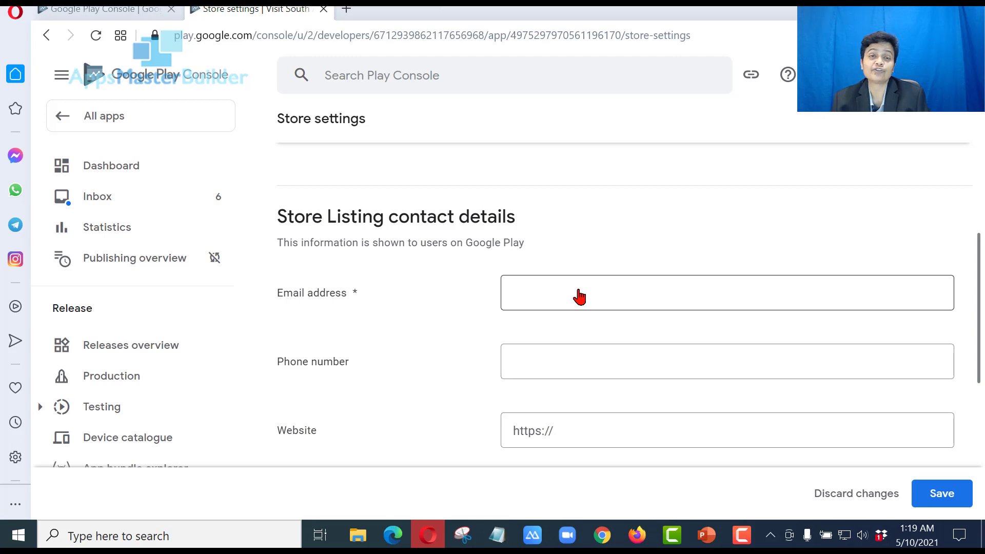
Enter the contact e-mail address and save the store settings
scroll(601, 306, up, 5)
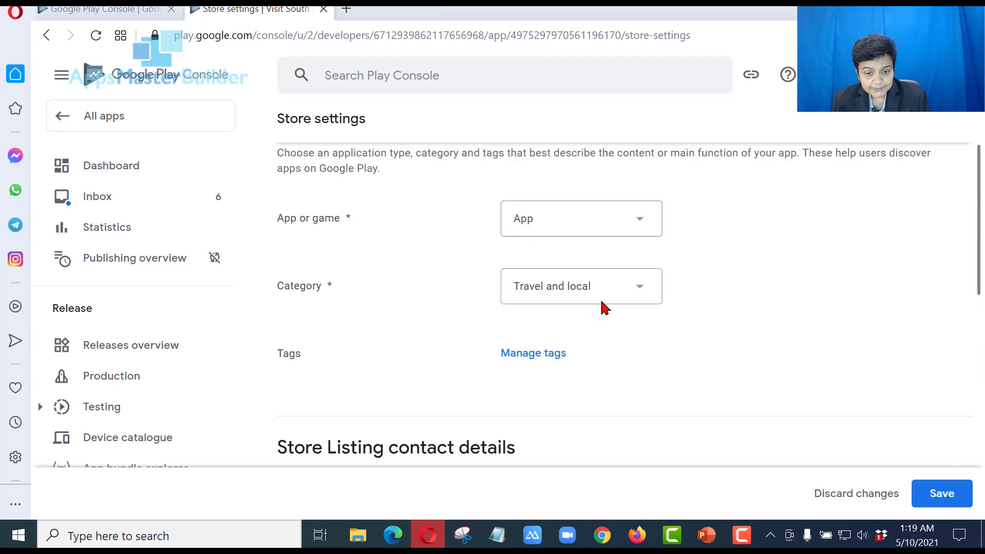
scroll(603, 307, down, 5)
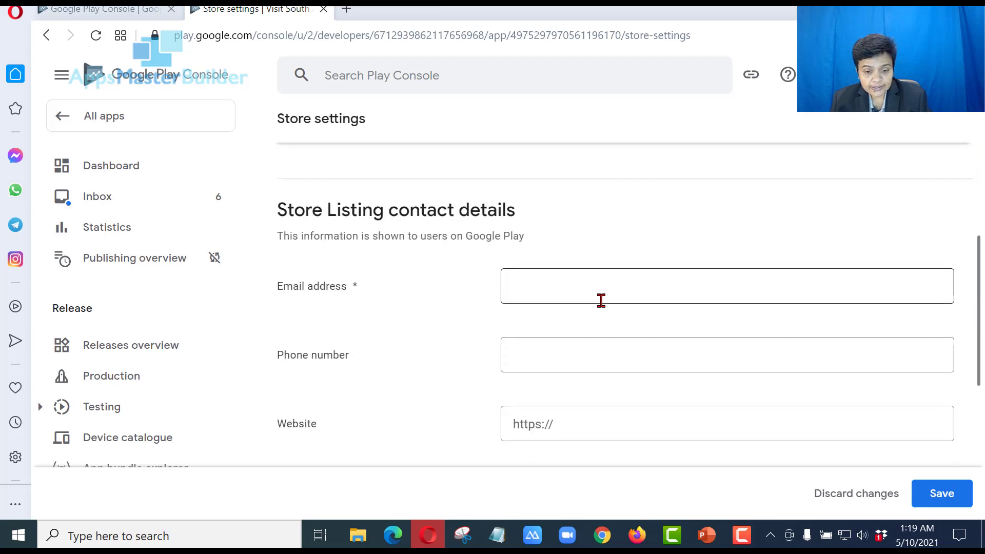
click(609, 287)
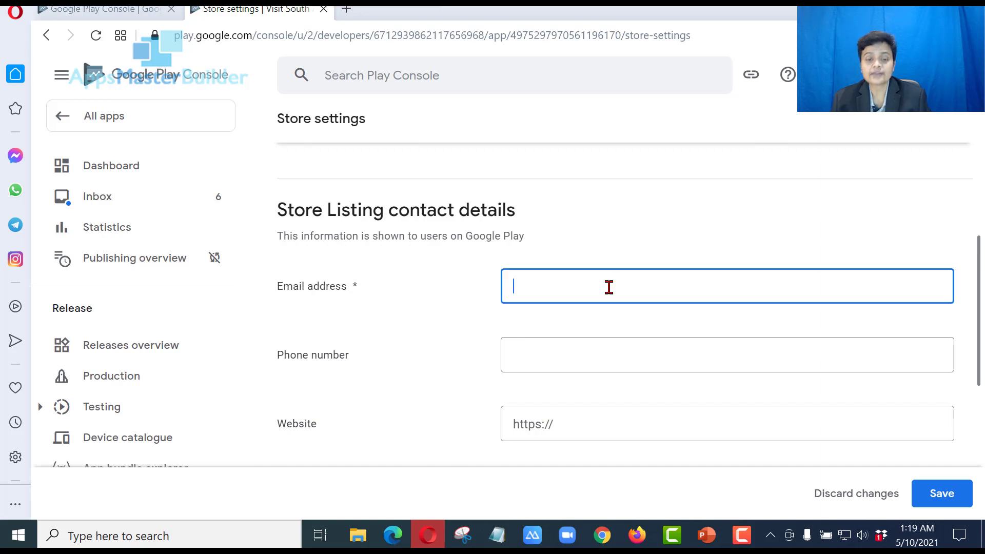
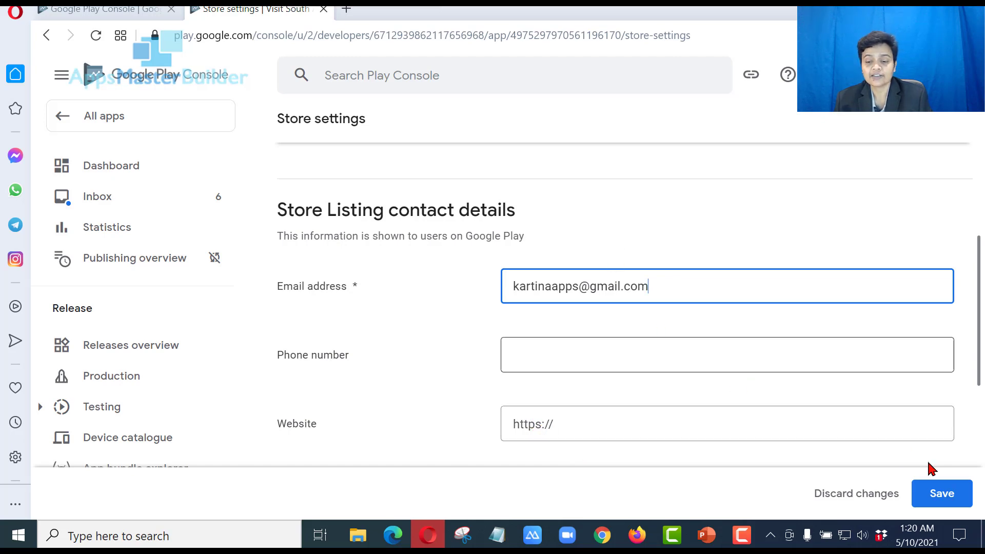
scroll(901, 391, down, 5)
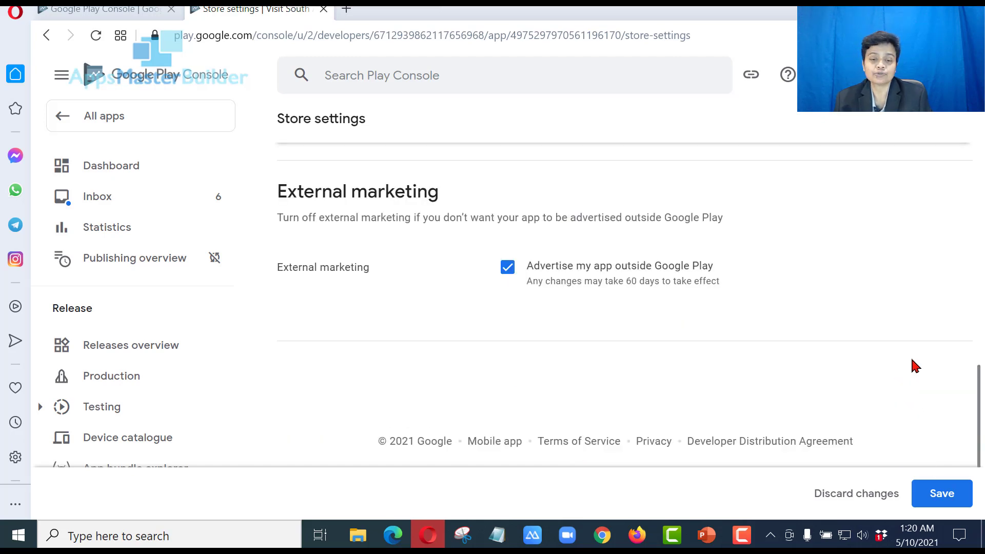
click(944, 491)
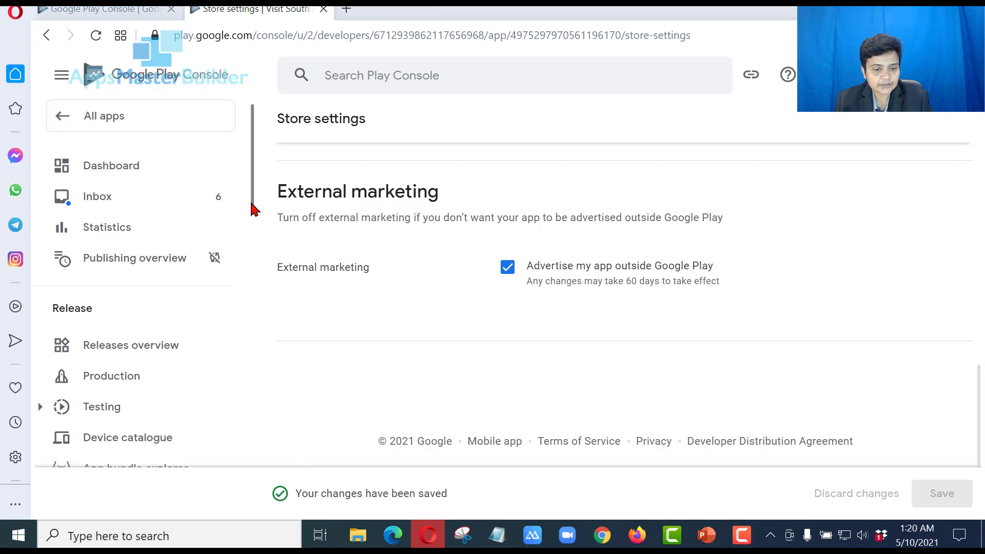
Open the App content page, then bring the AppsMasterBuilder privacy policy page forward in Firefox
scroll(254, 226, down, 7)
scroll(255, 346, down, 10)
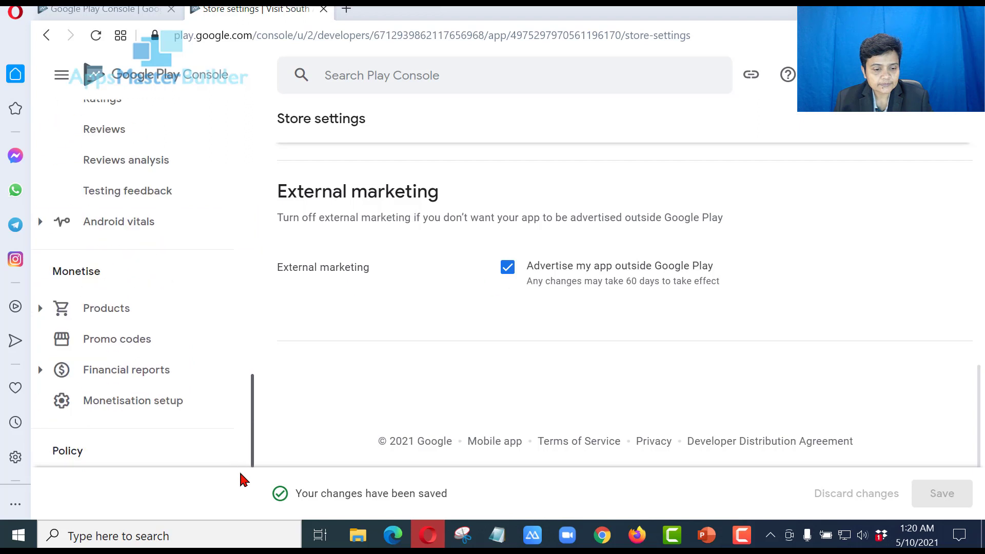
scroll(251, 399, down, 2)
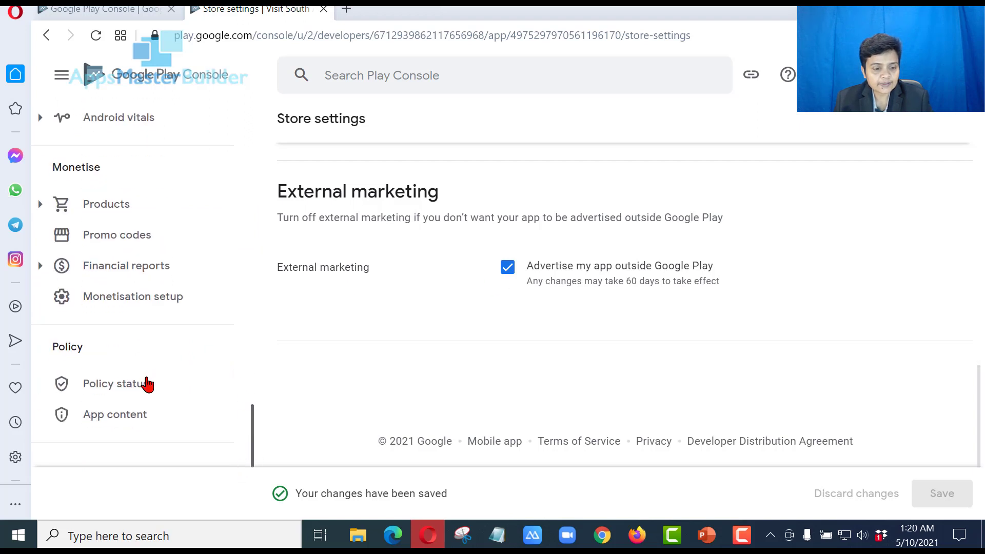
click(123, 415)
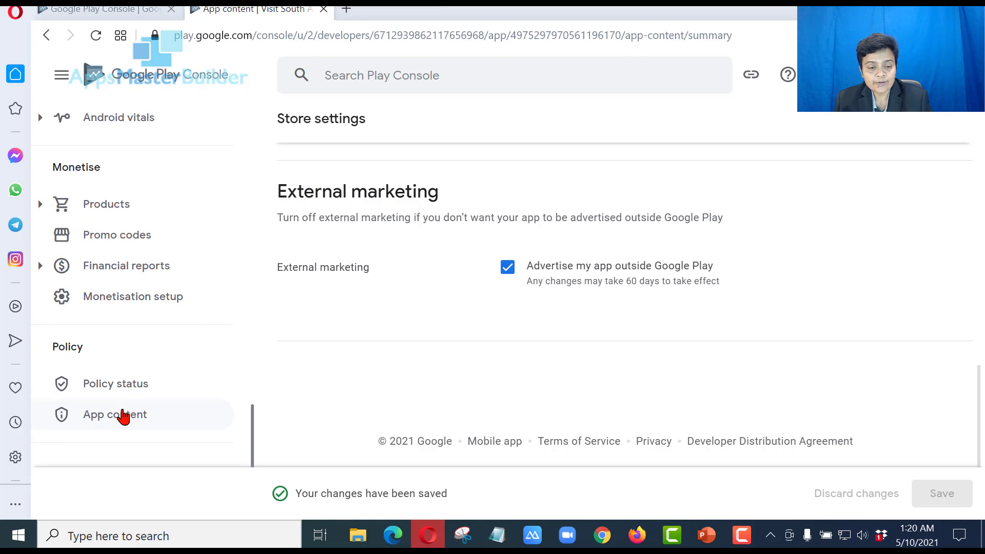
click(632, 535)
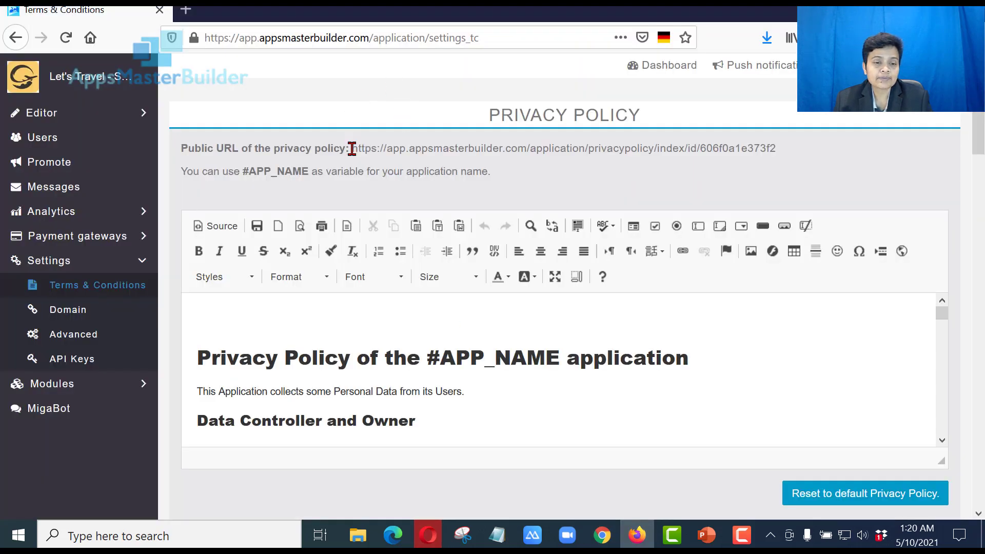
Copy the app's public privacy policy URL and return to the Play Console window
drag(369, 150, 831, 154)
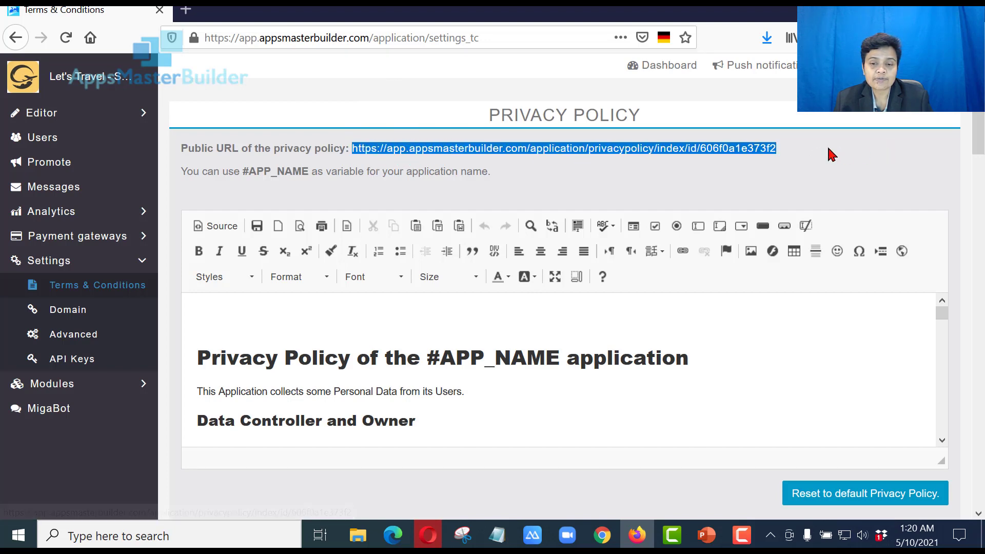
right_click(729, 152)
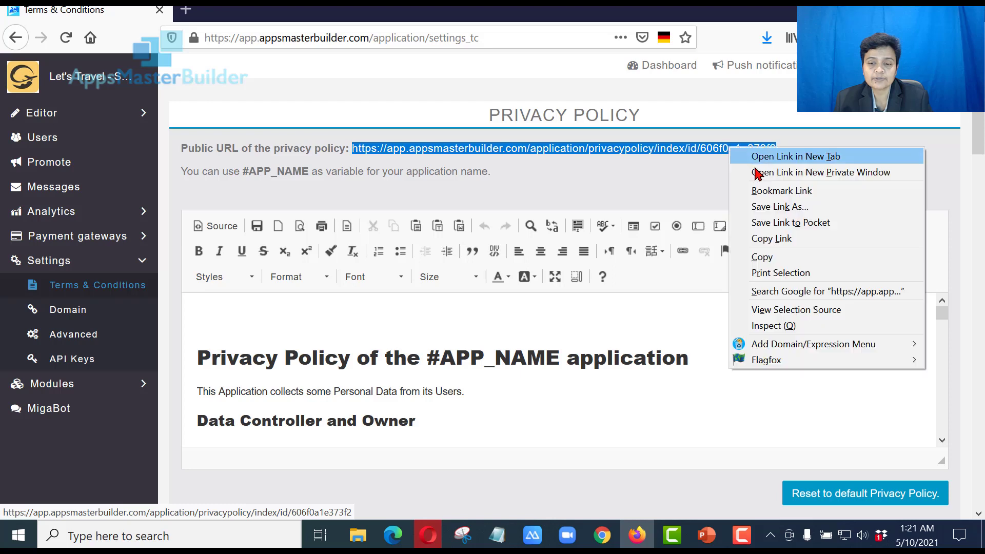
click(792, 258)
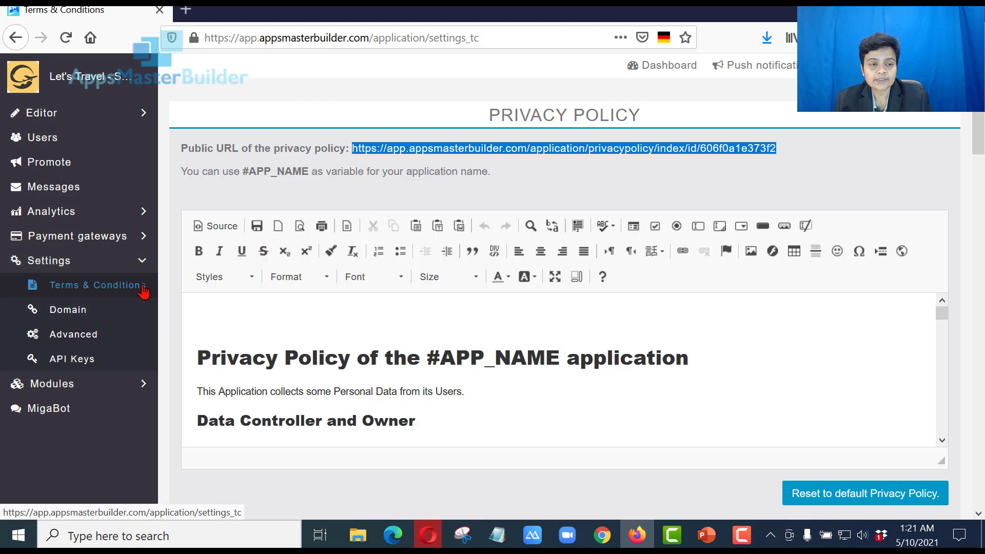
click(642, 538)
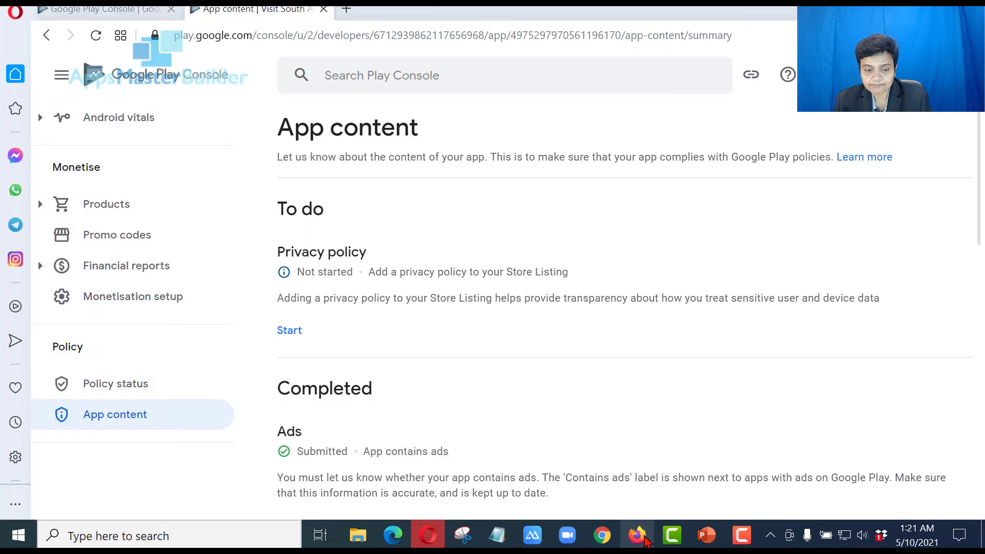
Paste the privacy policy URL, remove its leading space, save it, and go back to App content
click(642, 538)
click(642, 538)
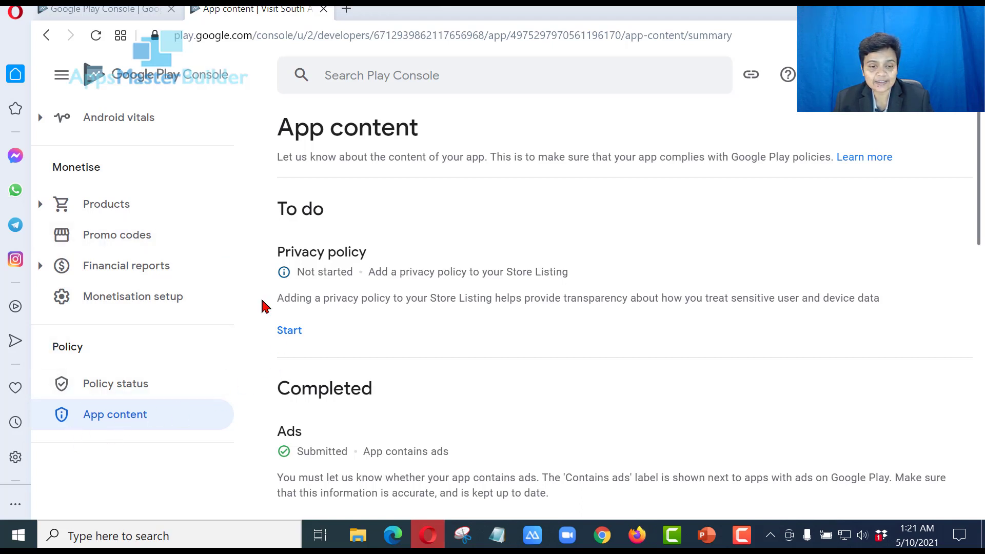
click(301, 336)
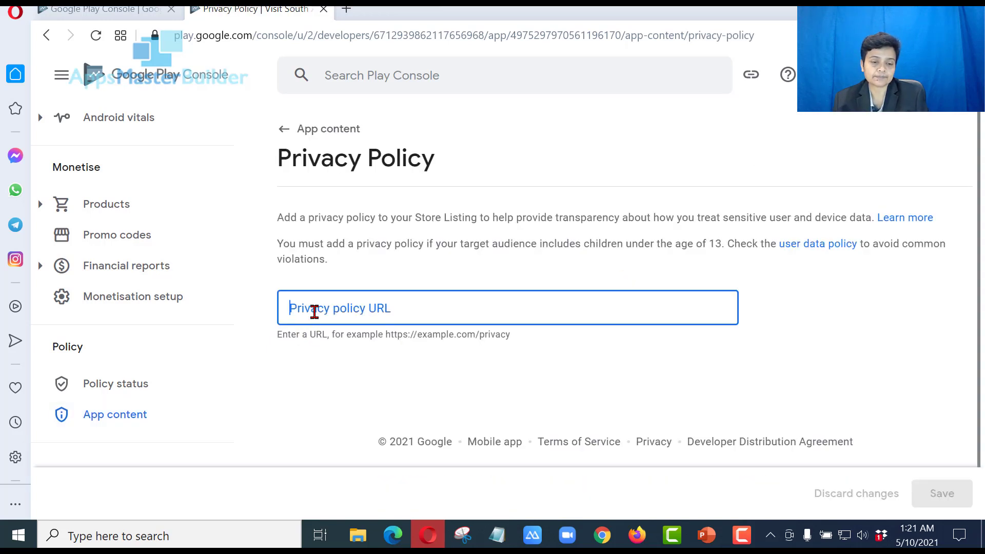
key(ctrl+v)
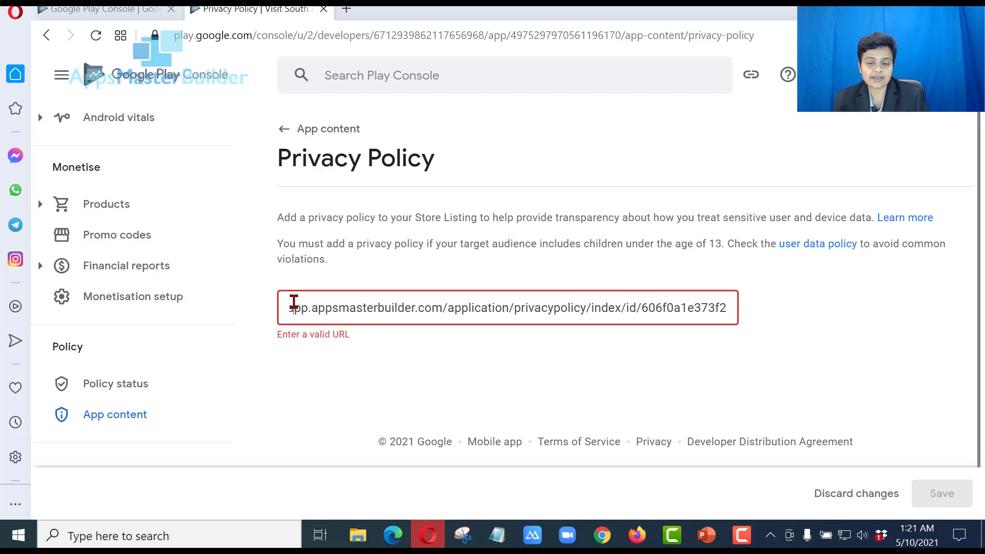
key(Home)
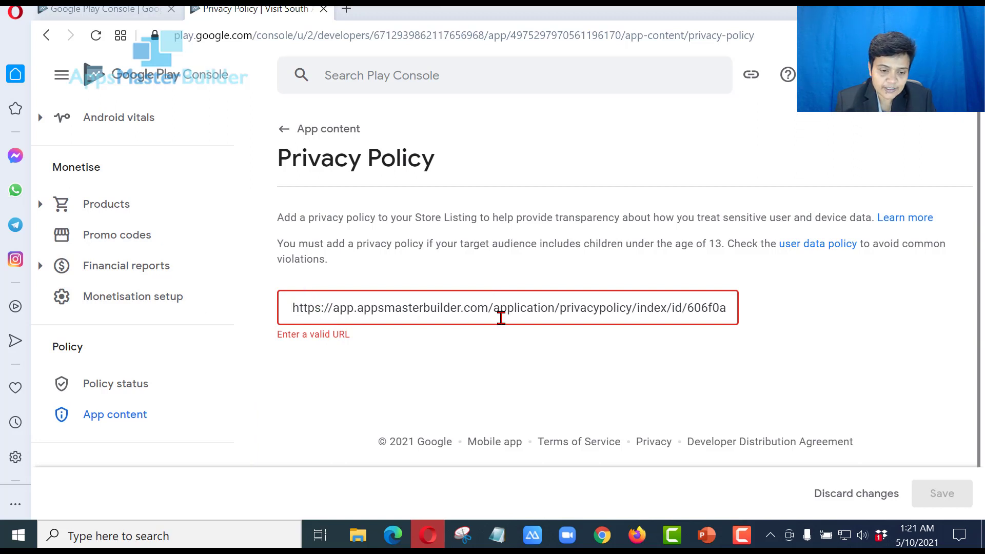
key(BackSpace)
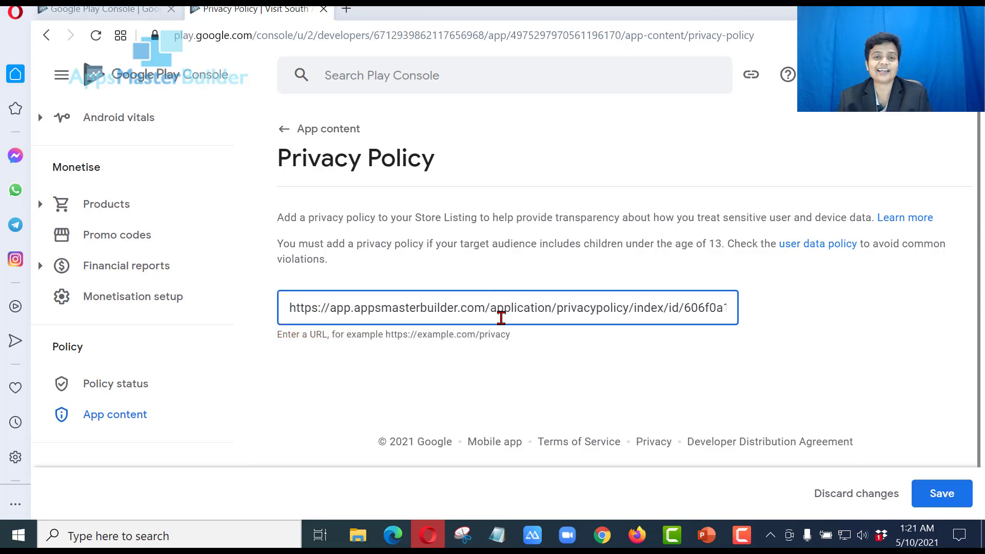
click(960, 495)
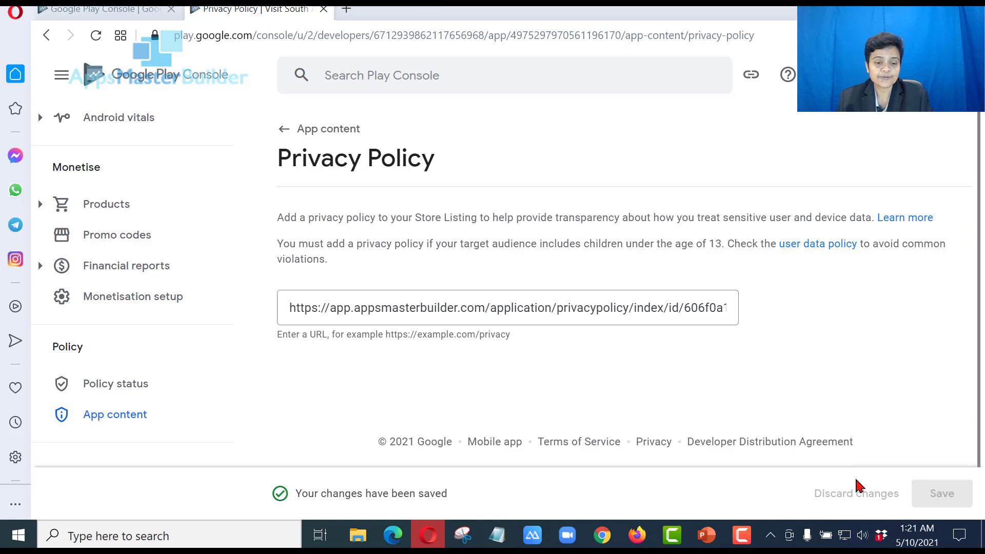
click(327, 133)
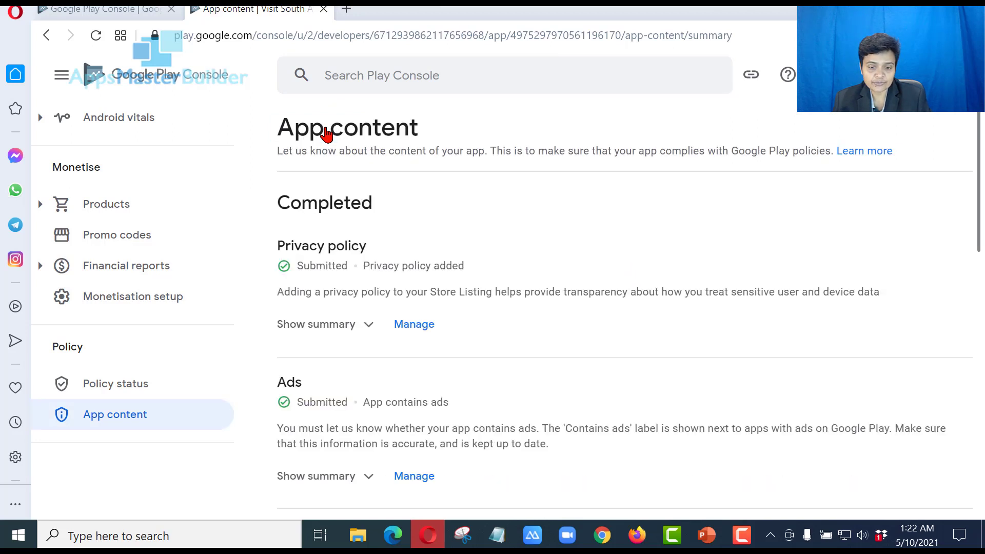
Open Main store listing under Grow > Store presence from the left sidebar
scroll(229, 354, up, 2)
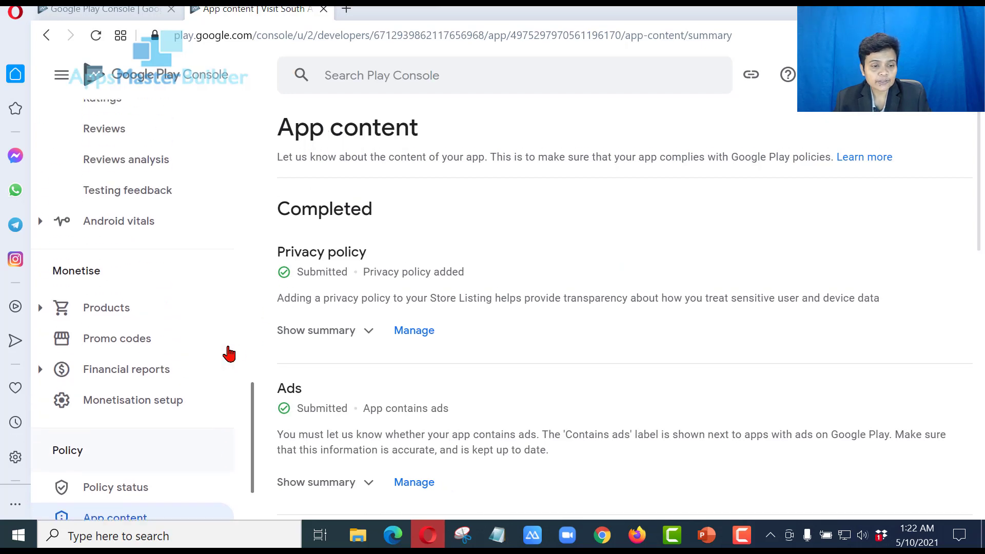
scroll(228, 354, up, 3)
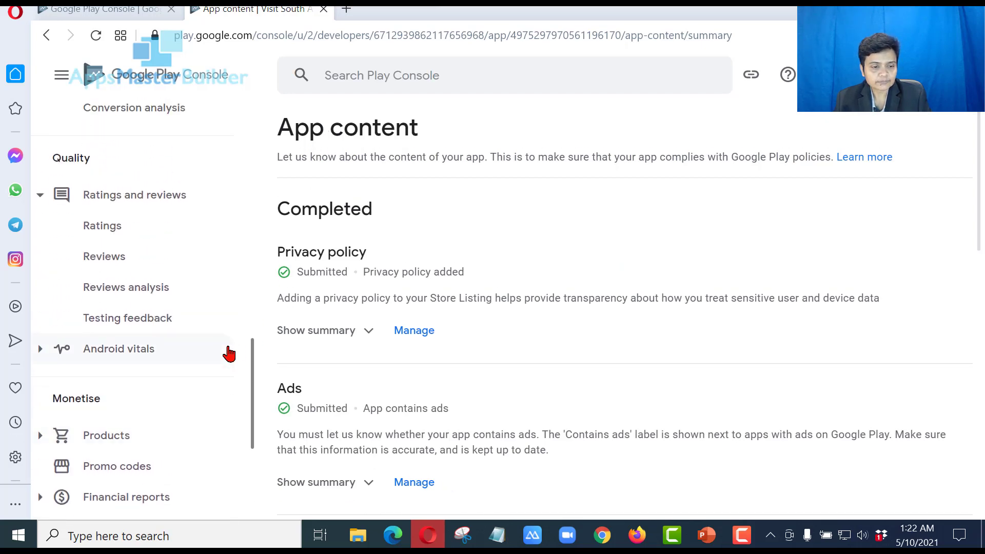
scroll(228, 353, up, 6)
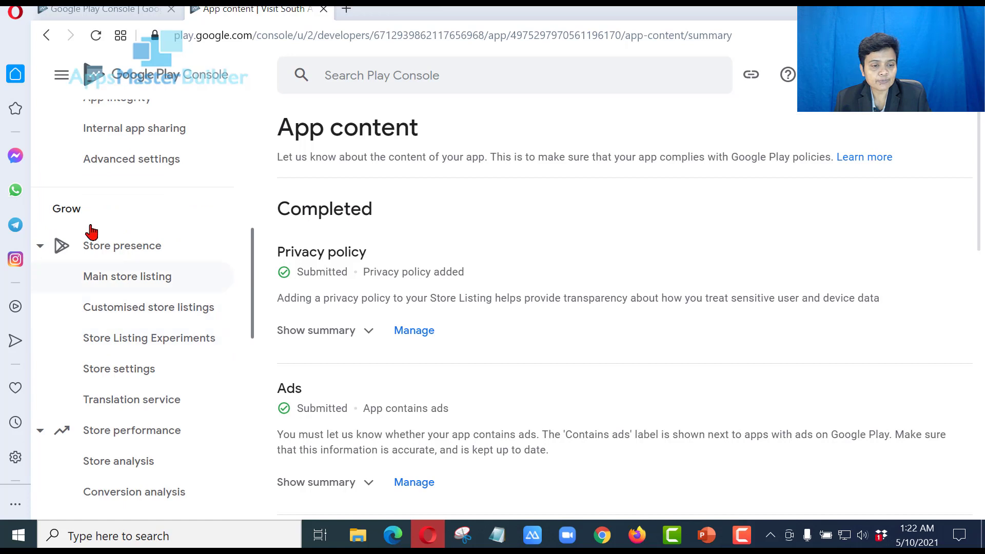
click(146, 288)
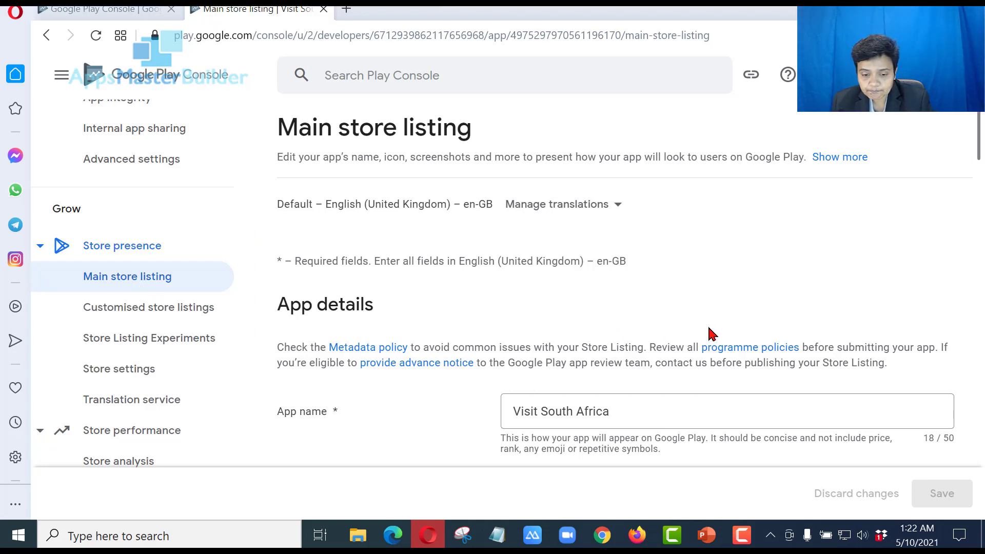
Begin the short description as 'All-In- One Travel App', correcting typos along the way
scroll(708, 332, down, 5)
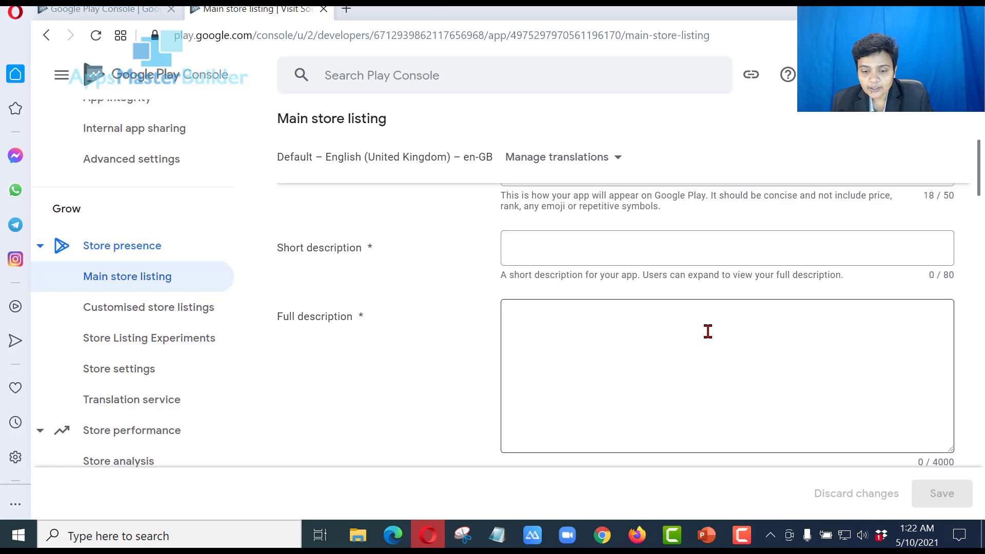
click(672, 236)
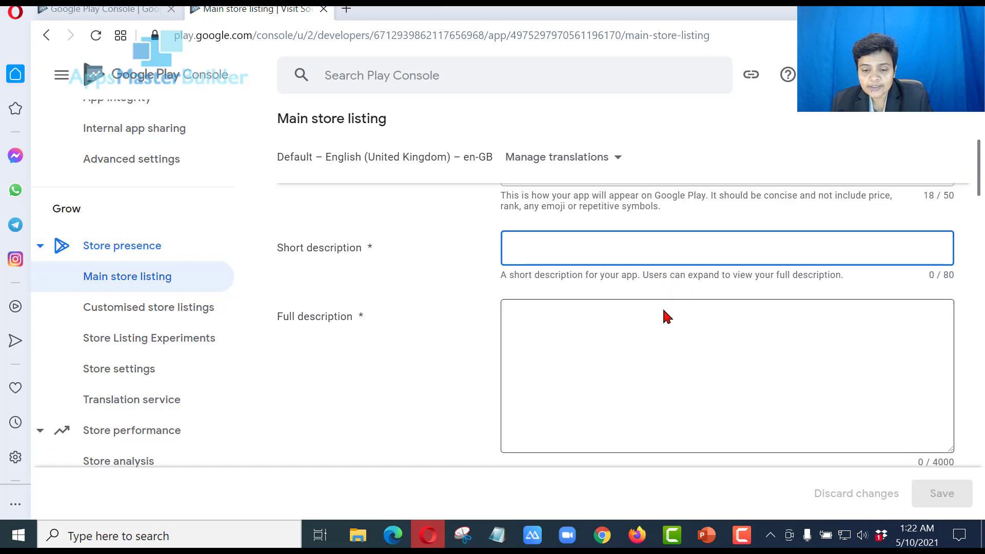
key(Tab)
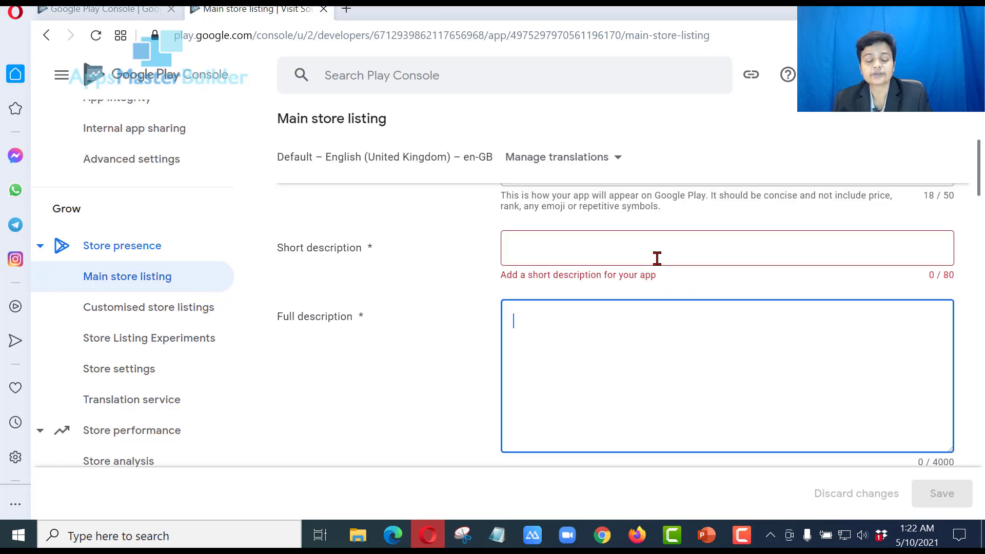
click(657, 258)
text(Allin o)
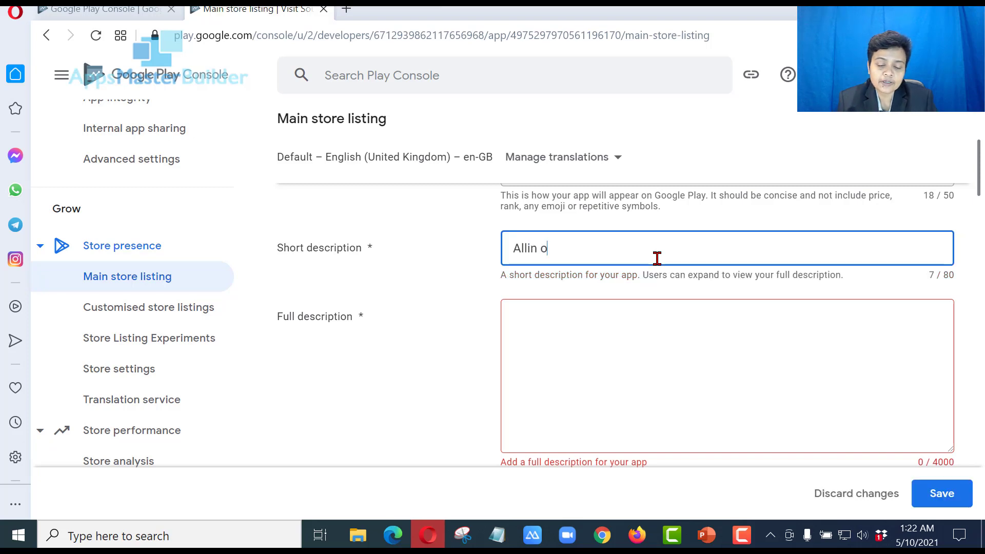
text(ne one)
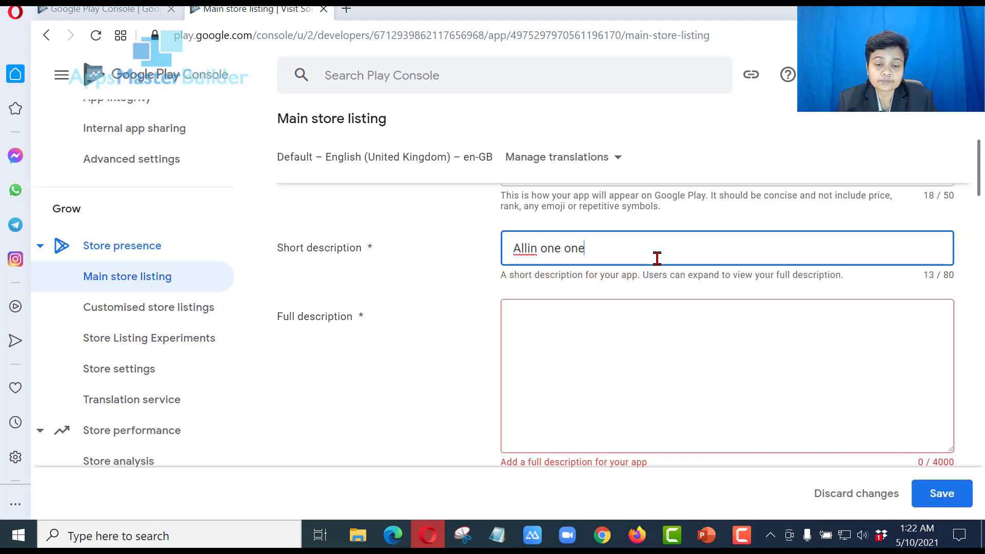
key(BackSpace)
key(BackSpace)
key(BackSpace)
key(BackSpace)
key(BackSpace)
key(BackSpace)
key(BackSpace)
key(BackSpace)
key(BackSpace)
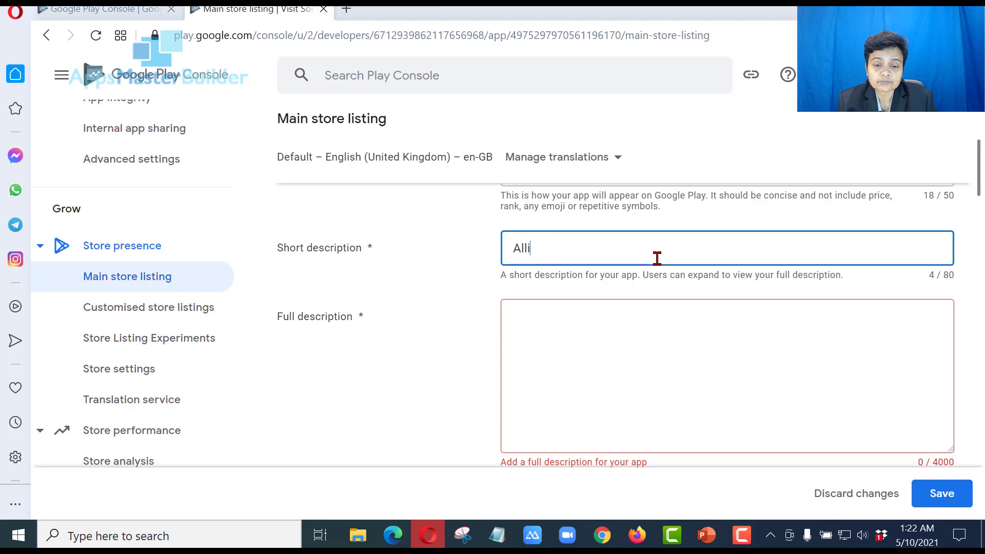
text(-In)
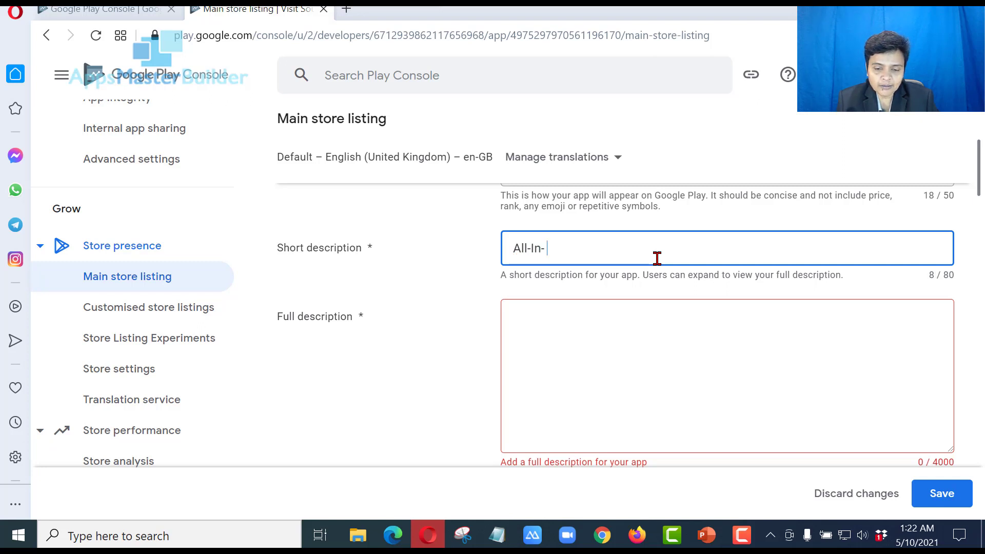
text(- Onw)
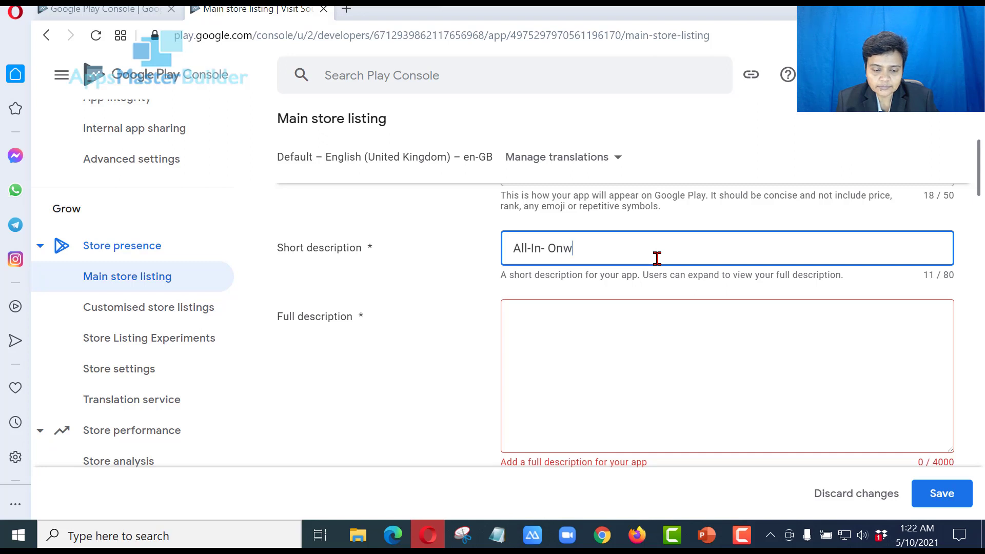
key(BackSpace)
text(e Trave)
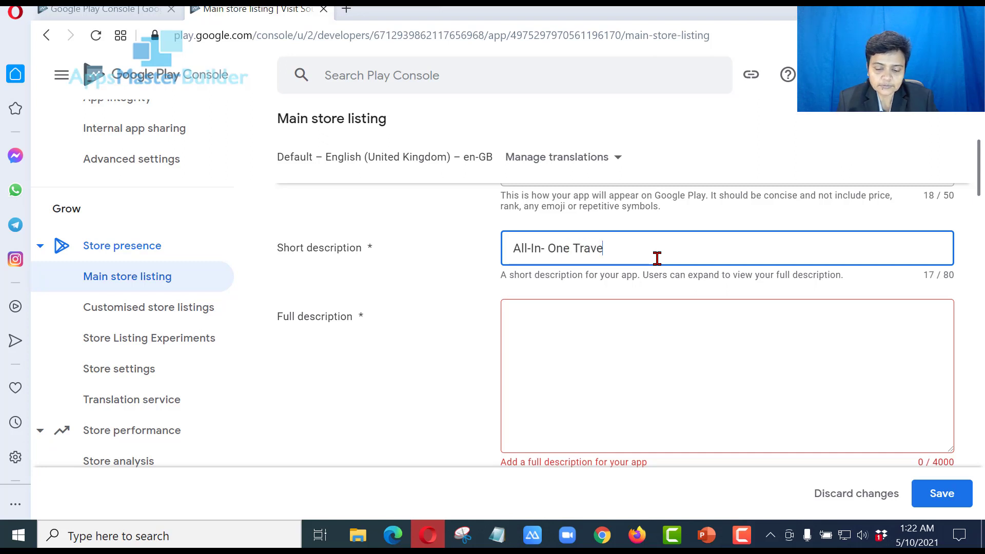
text(l App T)
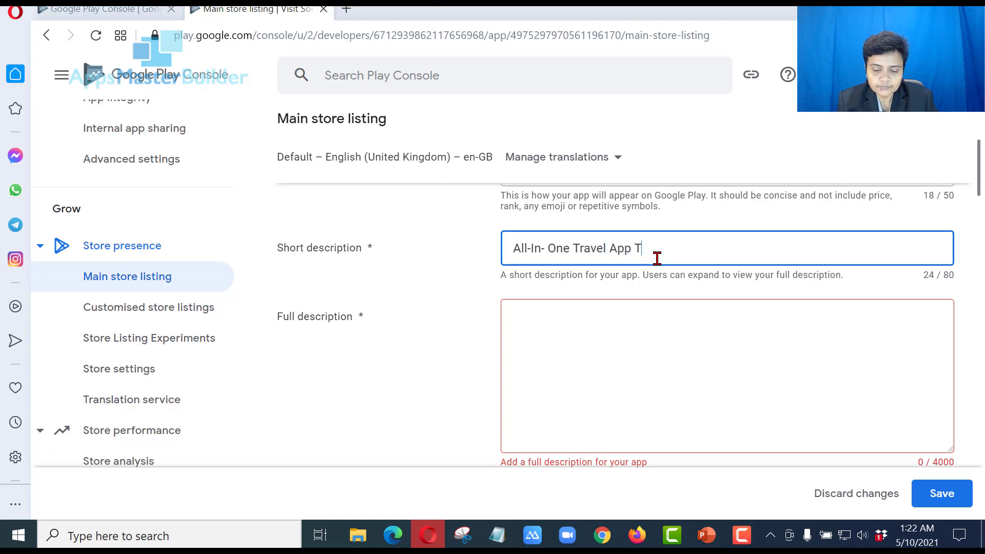
Finish the short description with 'to South Africa.', fixing 'farica' and the 'SOuth' capitalisation
key(BackSpace)
text(to SOuth fa)
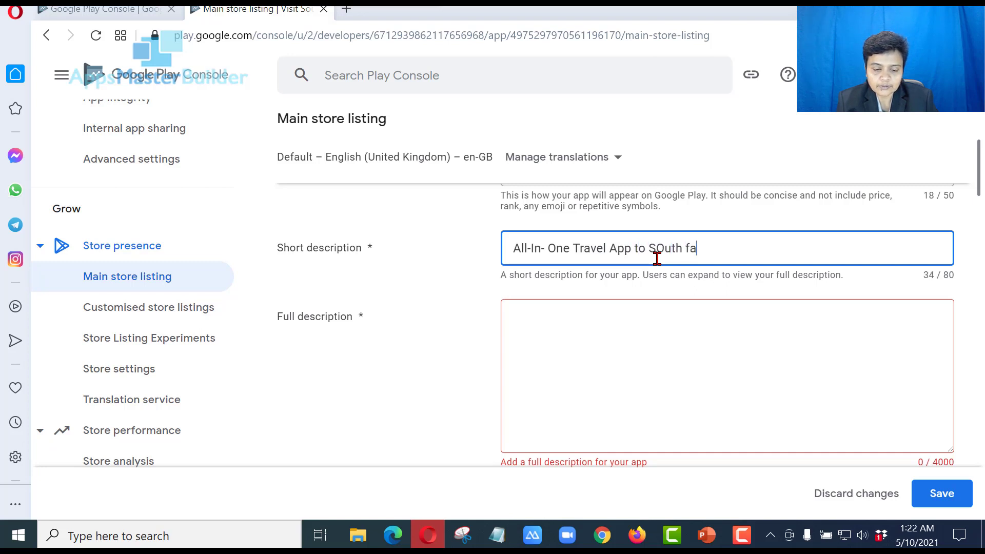
text(rica)
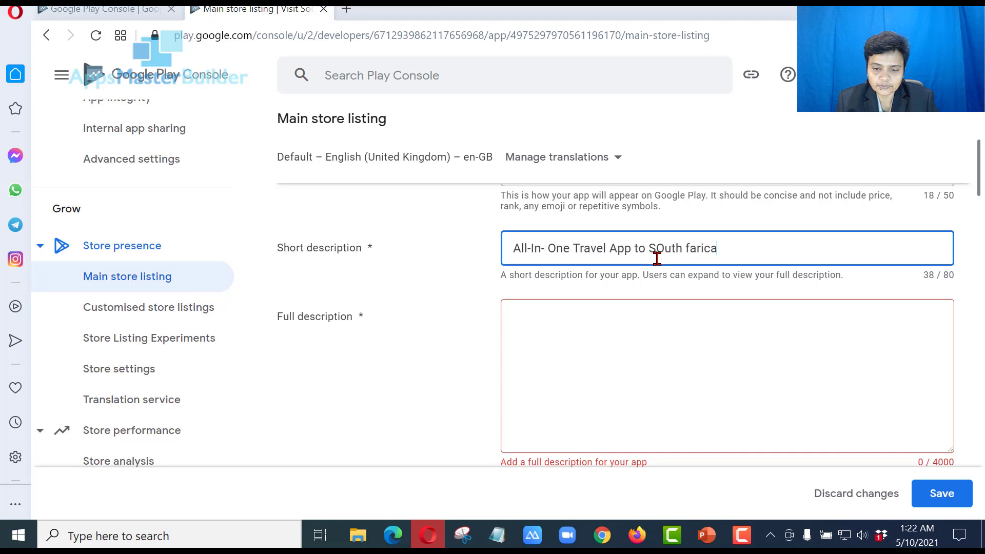
key(BackSpace)
key(BackSpace)
key(BackSpace)
key(BackSpace)
key(BackSpace)
text(A)
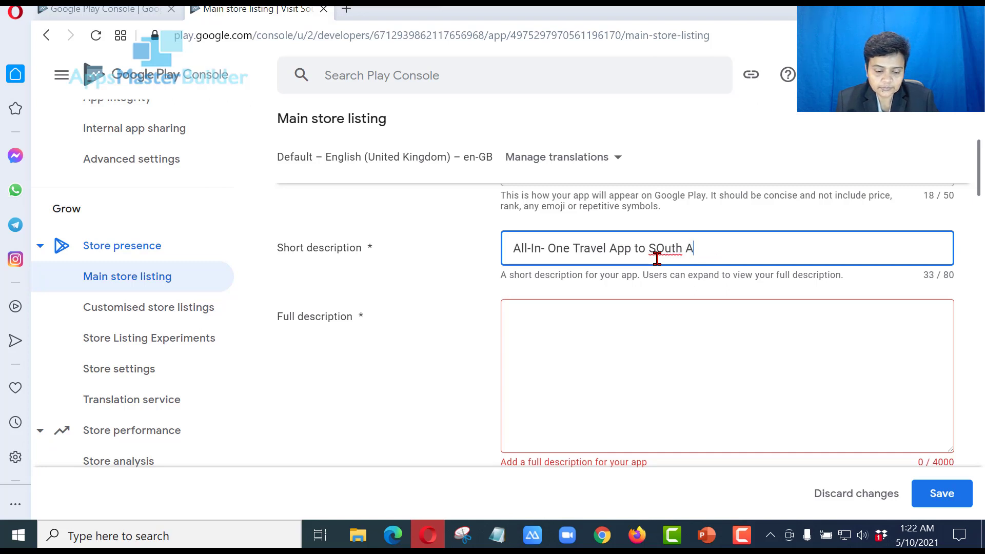
text(frica)
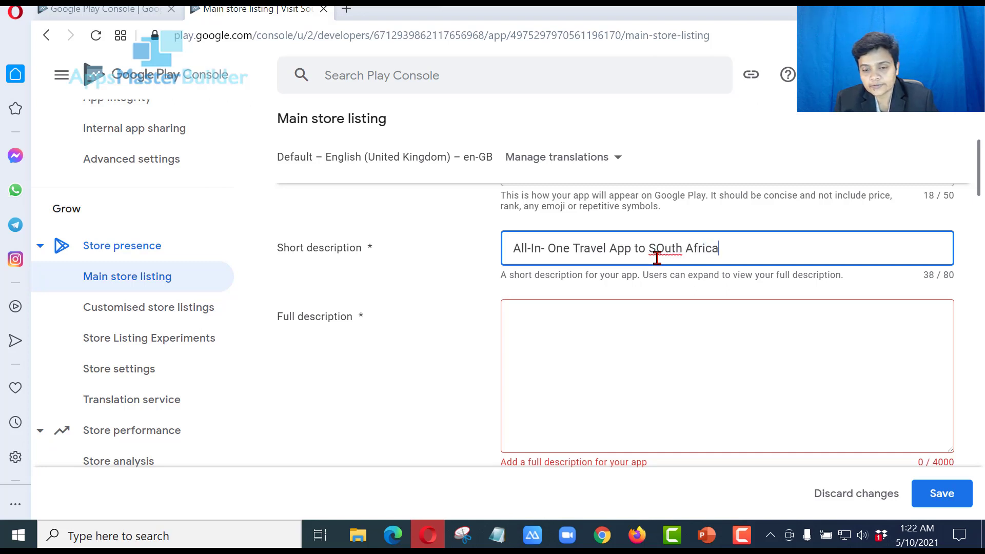
text(.)
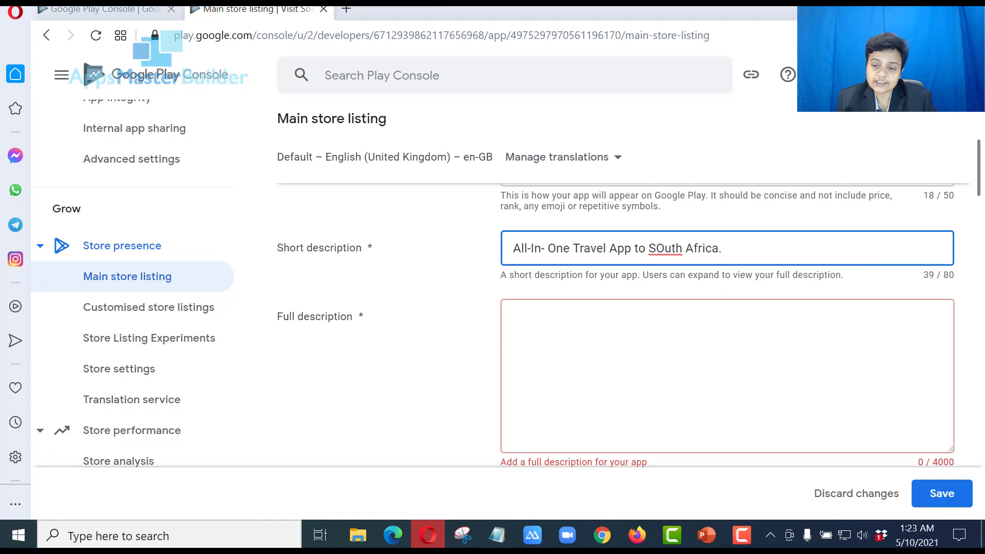
right_click(668, 248)
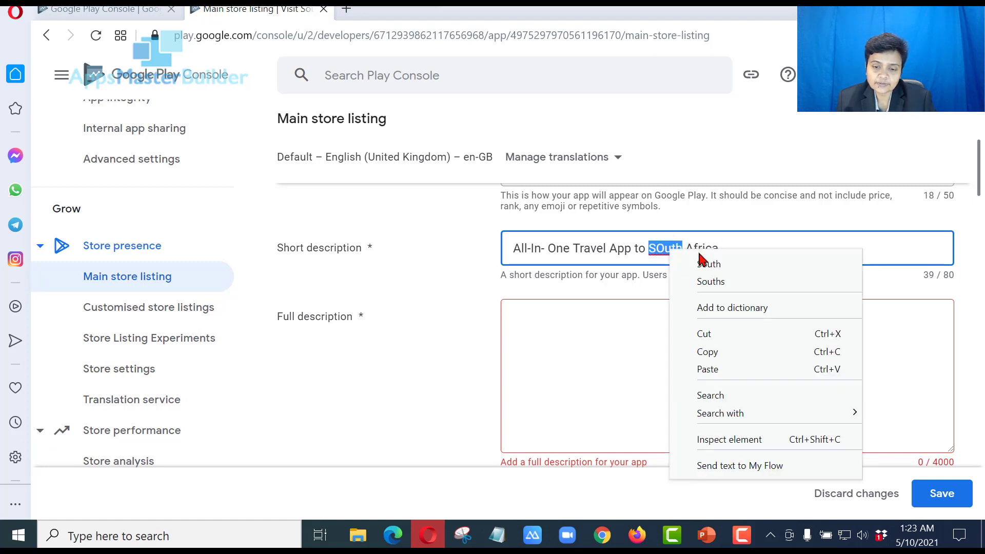
key(Escape)
text(South)
Reuse the short description text as the full description
drag(734, 253, 473, 259)
key(ctrl+c)
click(528, 321)
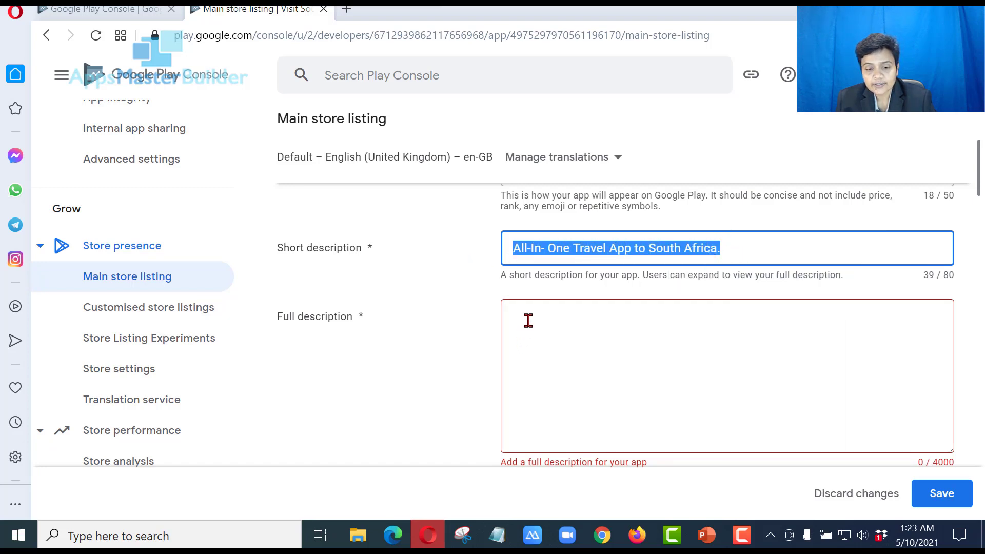
key(ctrl+v)
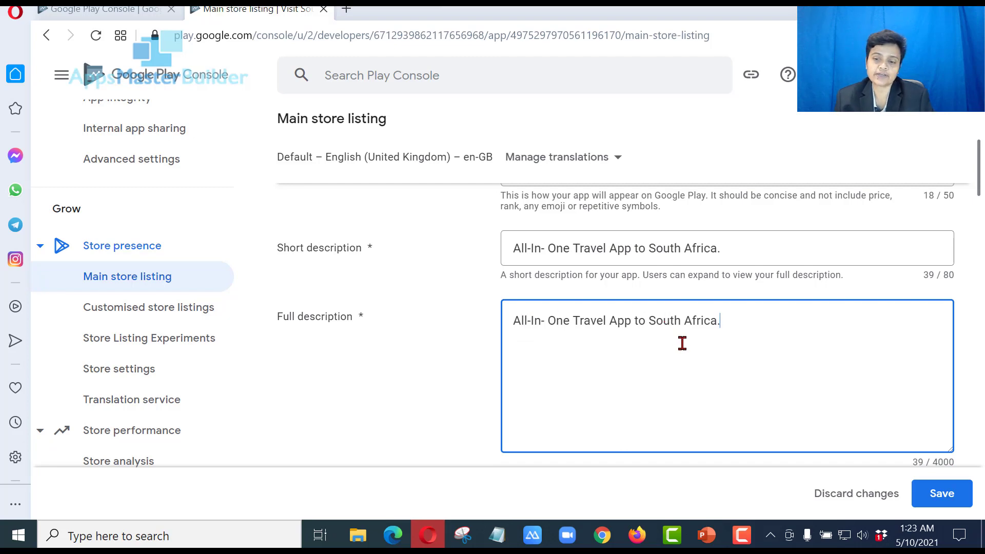
Upload Travel-App-Icon from Desktop > South Africa Travel > south Africa > icon as the app icon
scroll(715, 367, down, 2)
scroll(713, 351, down, 6)
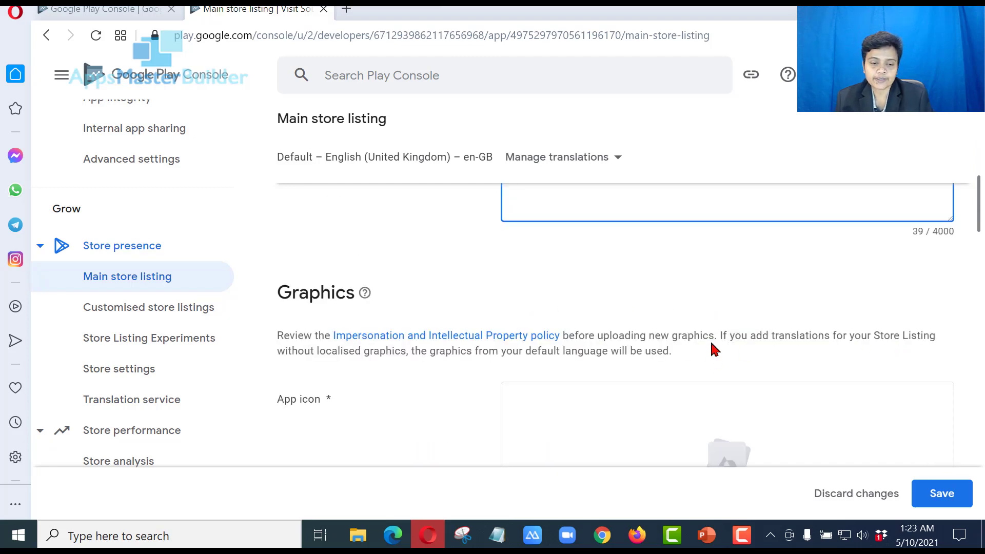
scroll(722, 330, up, 2)
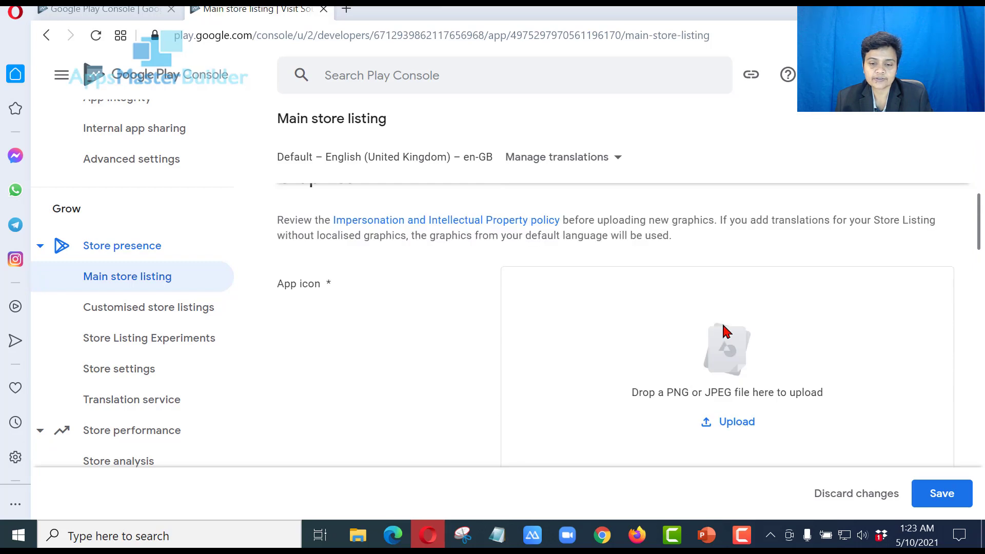
scroll(725, 330, down, 2)
click(746, 306)
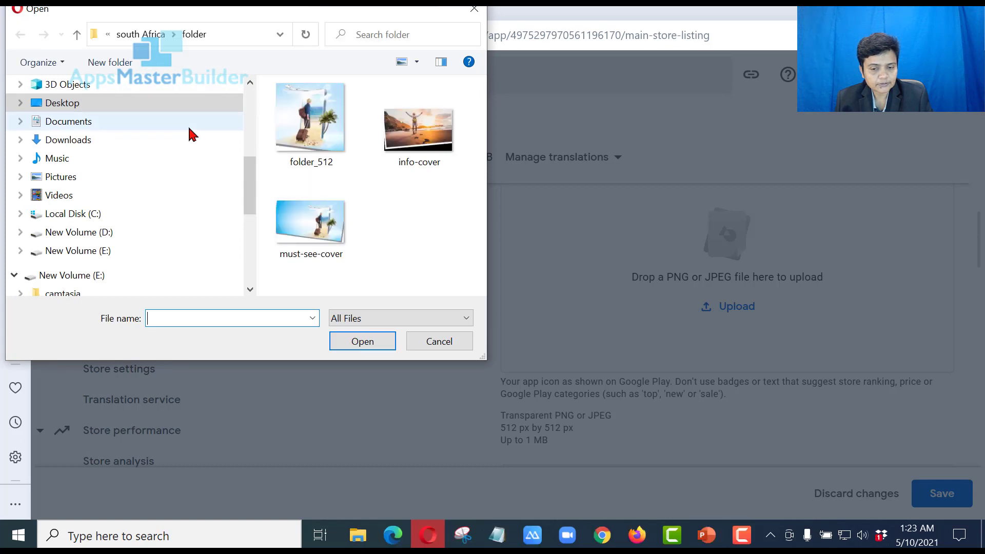
click(149, 45)
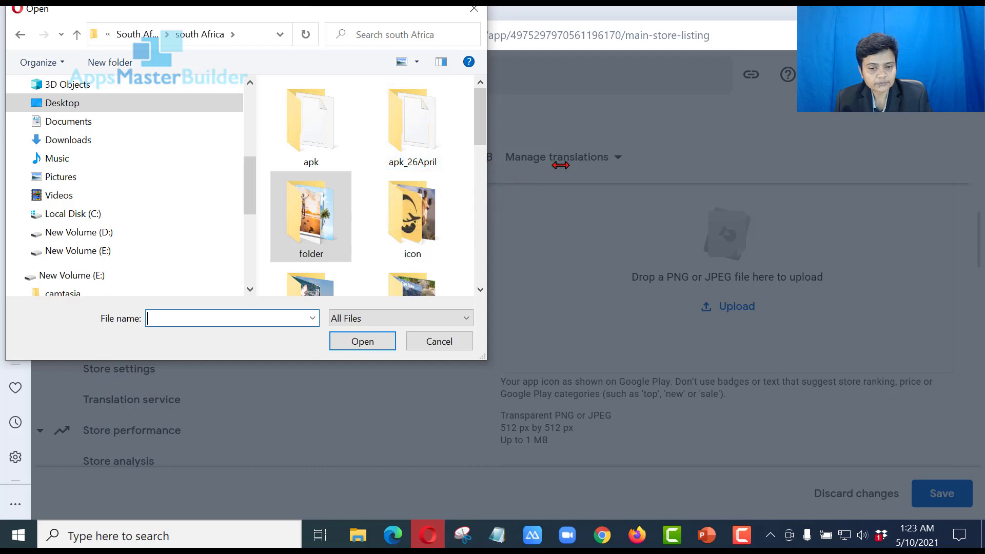
drag(787, 154, 739, 139)
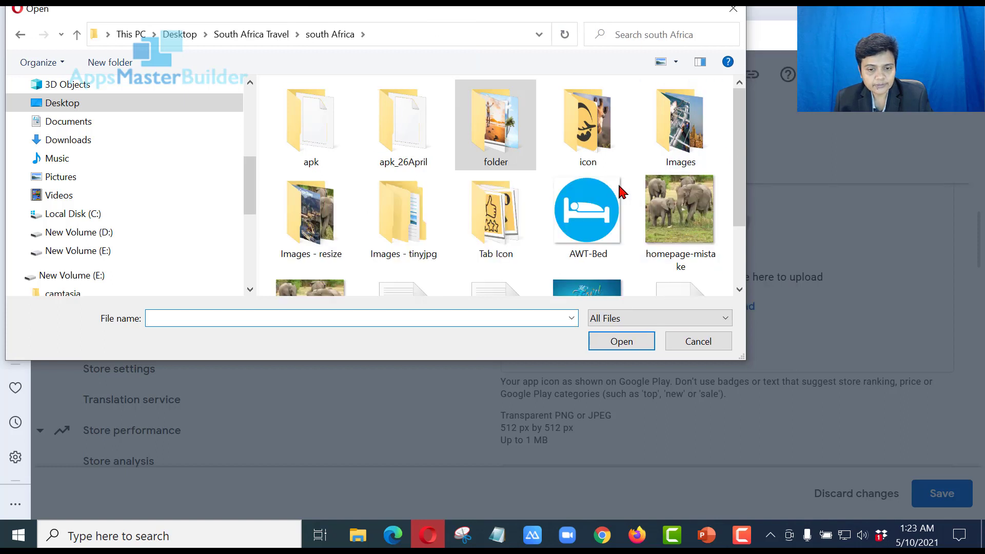
click(575, 132)
double_click(576, 132)
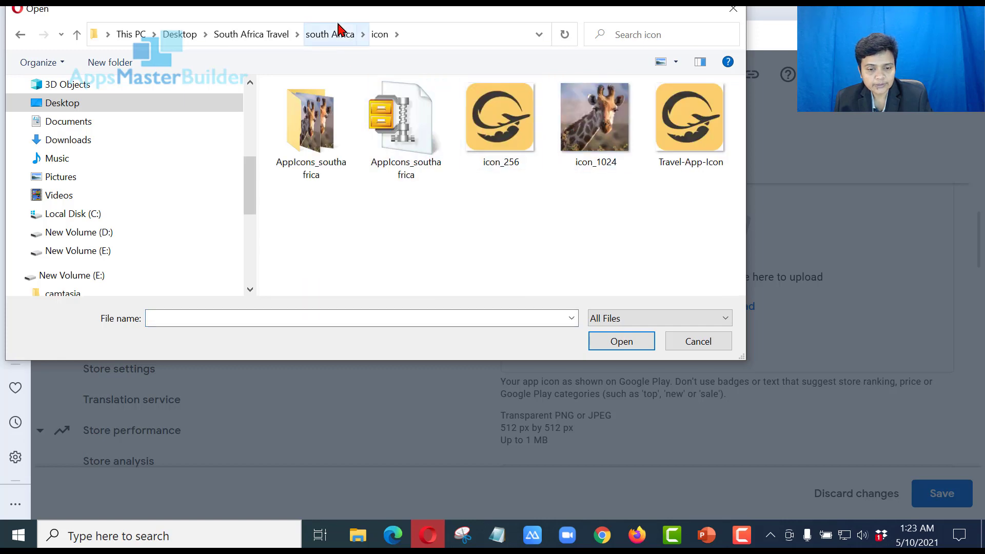
double_click(708, 138)
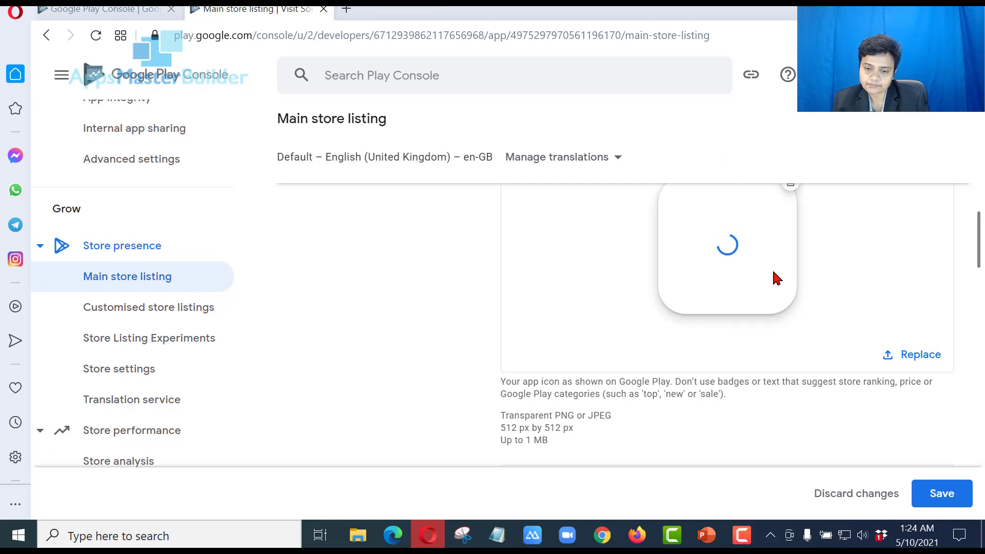
Start a feature graphic upload, showing all files, and browse to South Africa Travel > Publish
scroll(778, 282, down, 2)
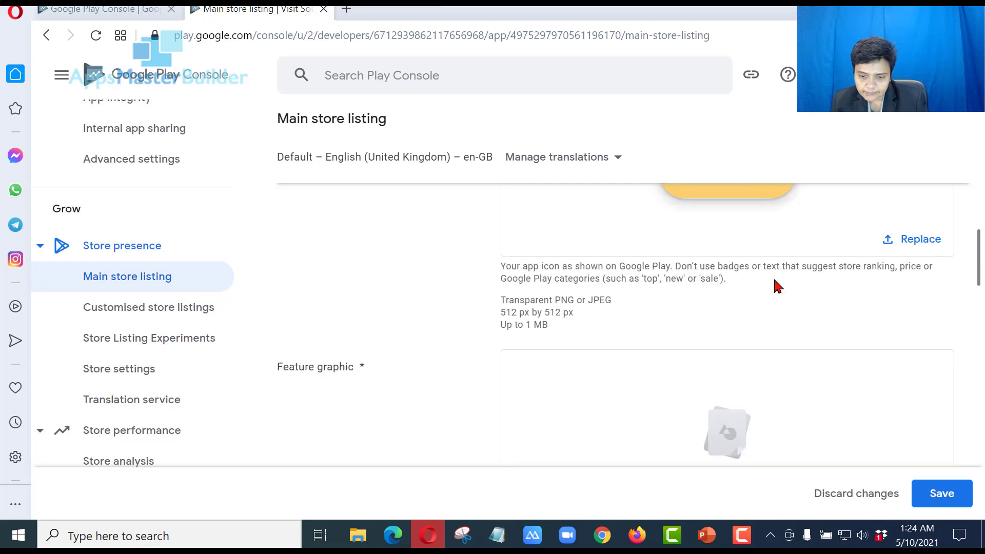
scroll(778, 287, down, 2)
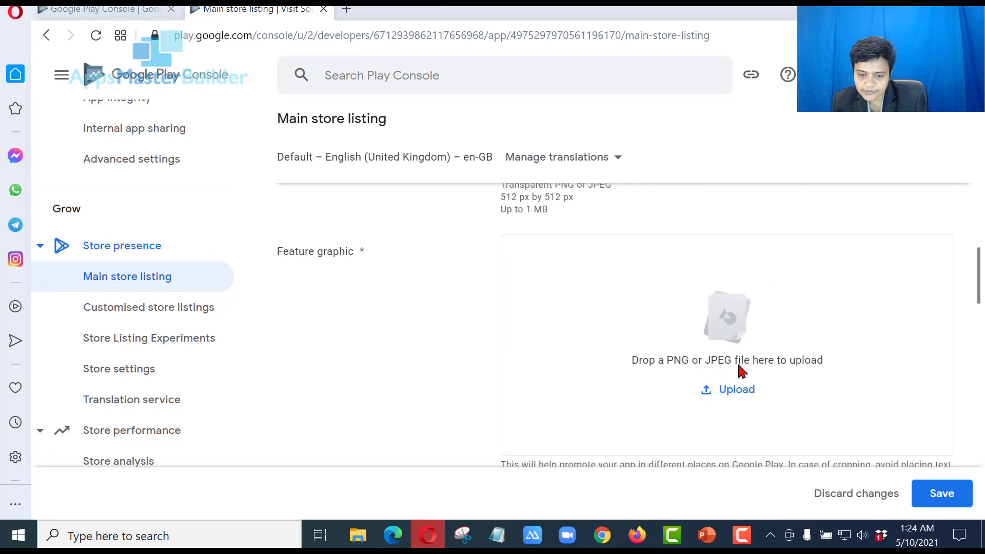
click(735, 391)
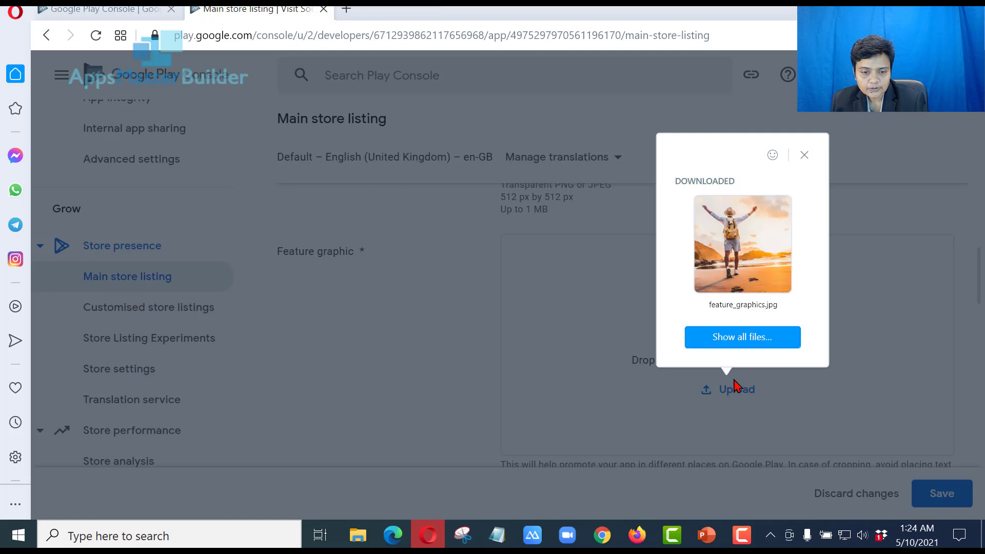
click(745, 336)
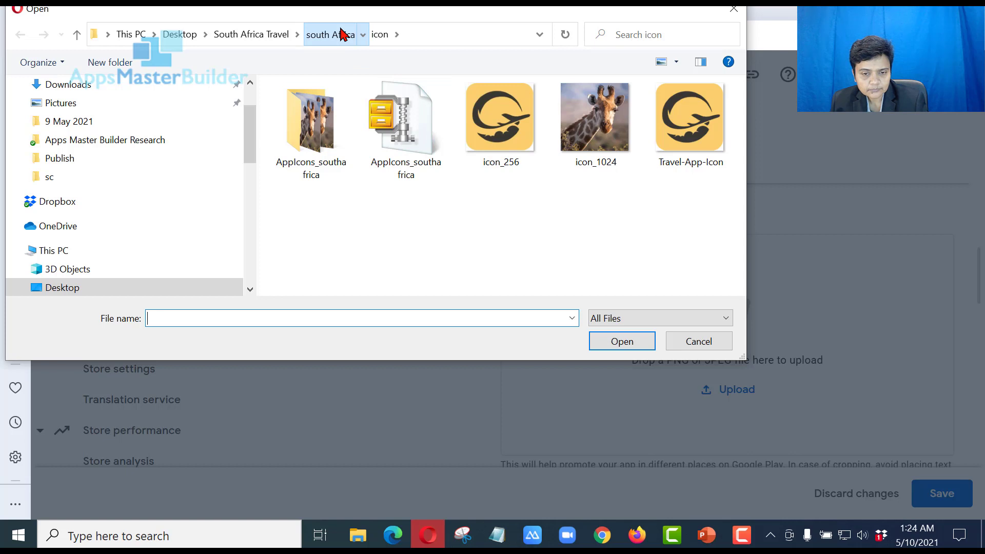
click(341, 34)
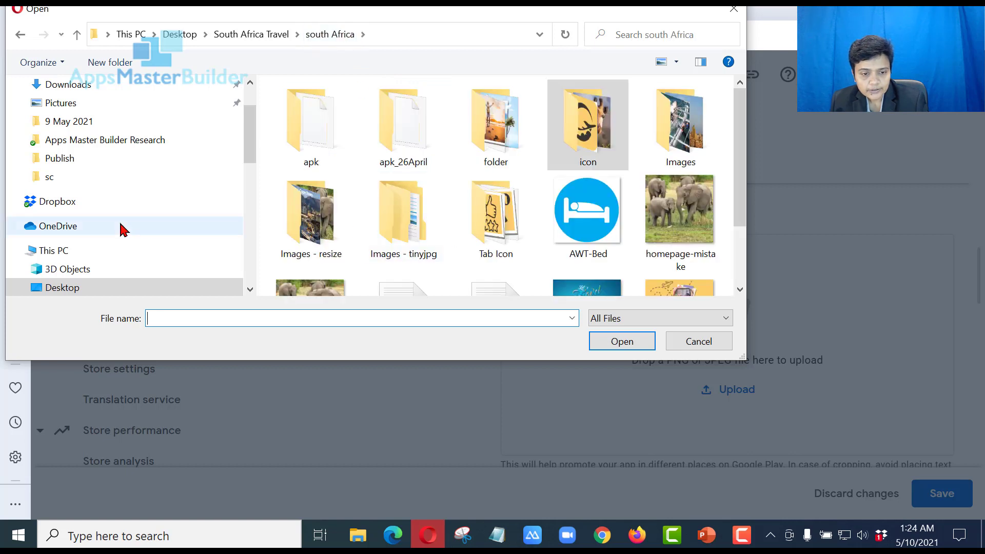
click(251, 35)
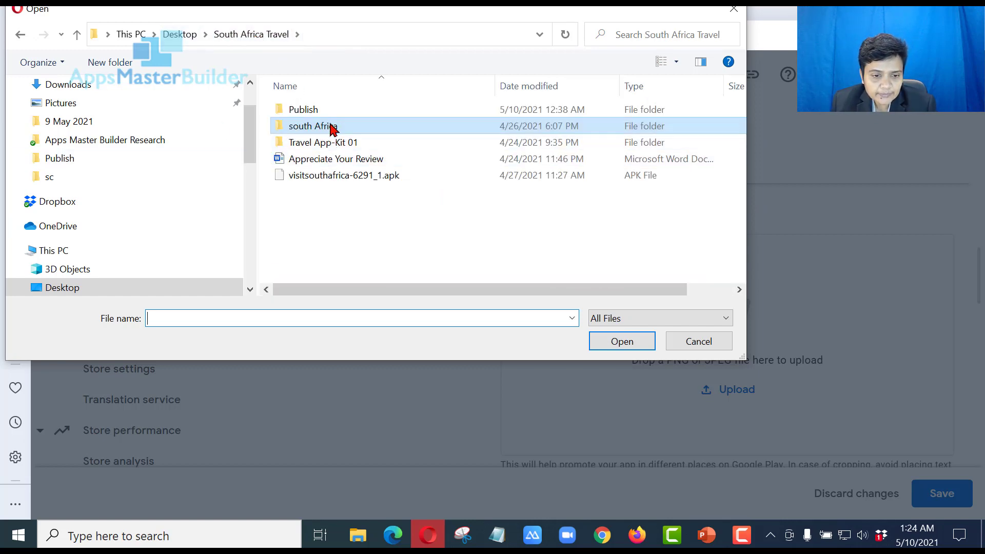
double_click(332, 115)
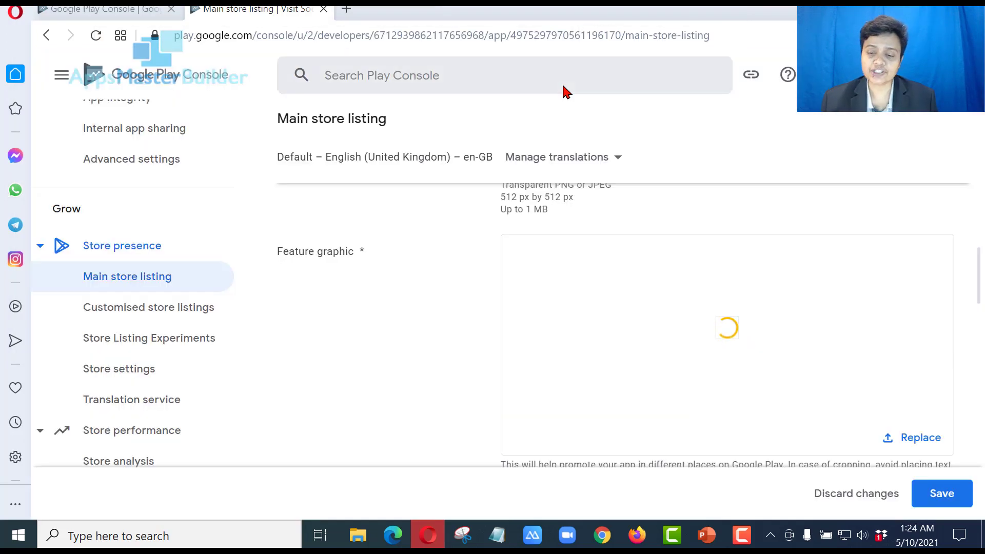
Review the failed feature graphic upload flagged 'File size must be 15 MB or smaller'
mouse_move(730, 332)
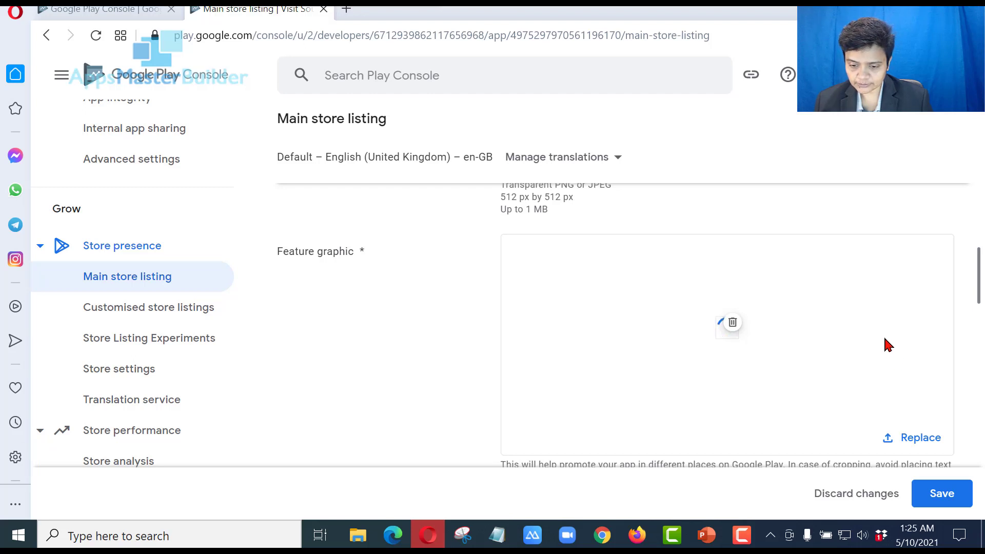
scroll(888, 346, down, 2)
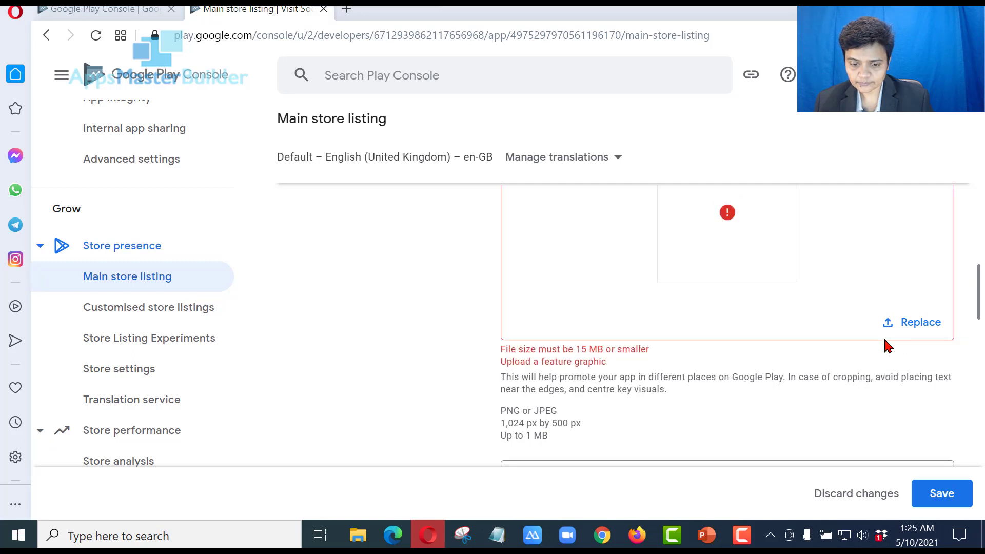
scroll(888, 347, up, 2)
scroll(888, 346, down, 2)
scroll(888, 346, down, 2)
scroll(888, 347, up, 2)
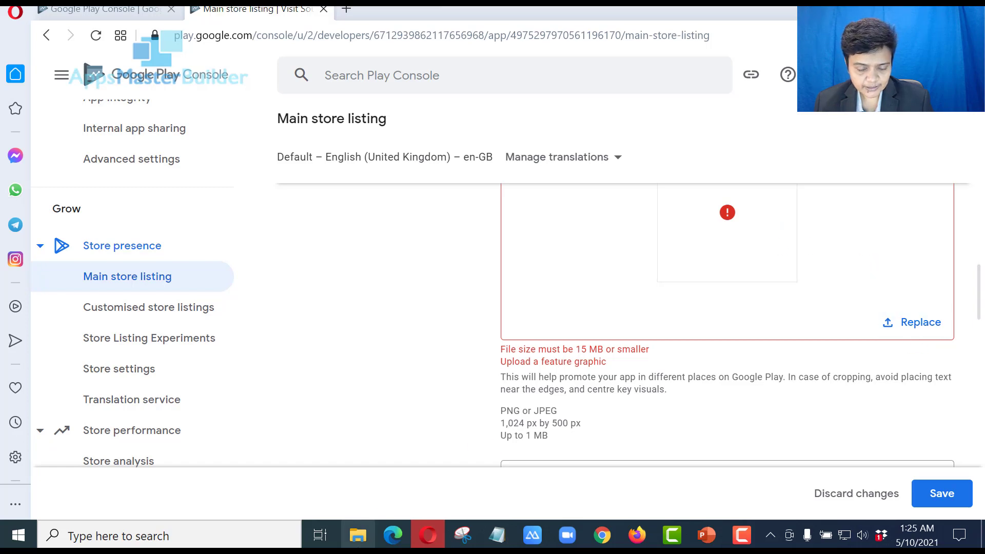
Check the Publish folder in File Explorer, confirming feature_graphics is a 107 KB JPG
mouse_move(359, 534)
click(379, 475)
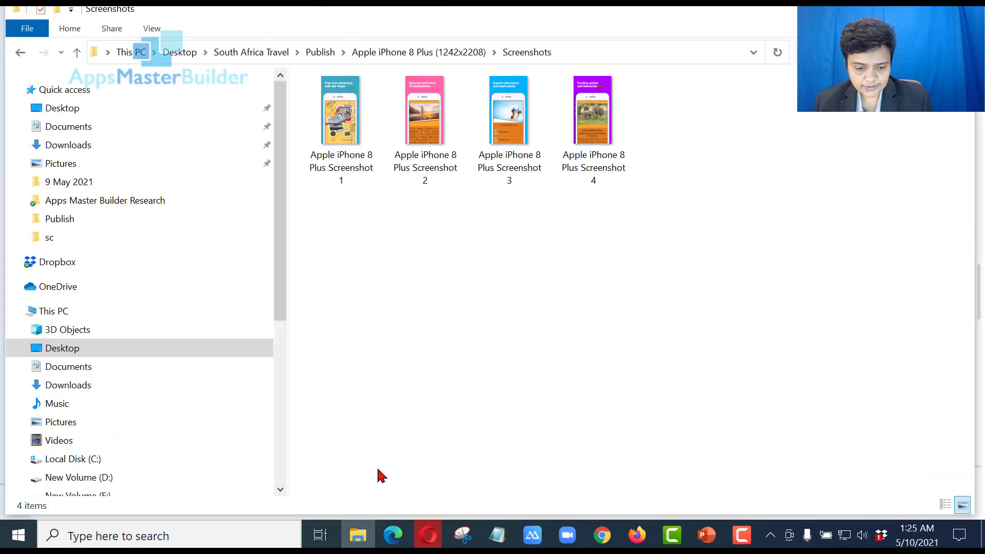
click(454, 53)
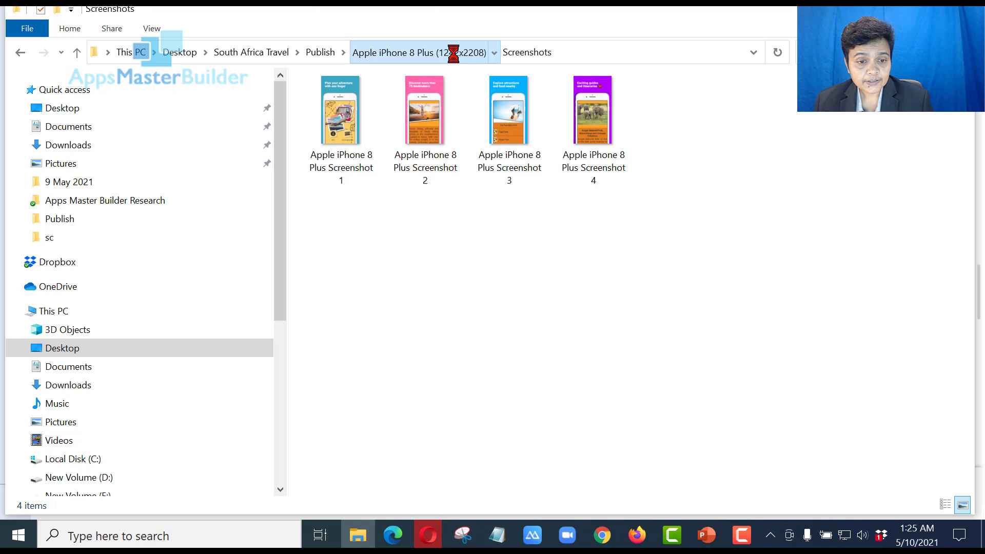
click(321, 53)
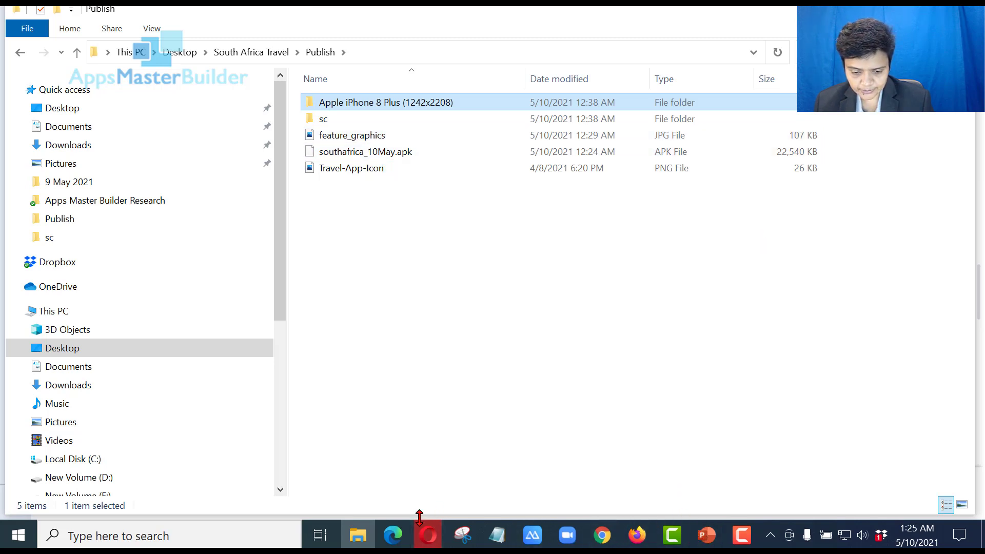
Remove the failed feature graphic and upload feature_graphics from the Publish folder instead
click(428, 536)
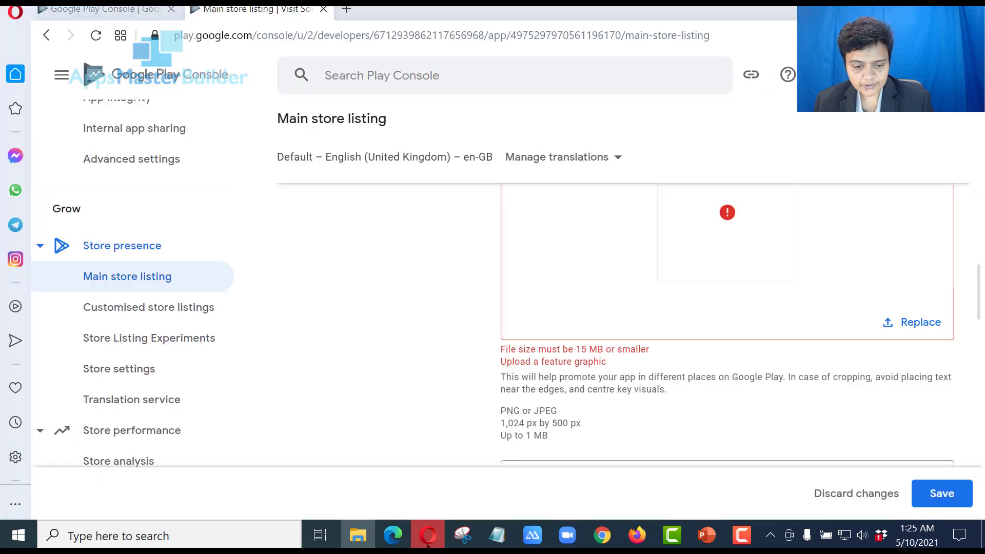
scroll(760, 390, up, 2)
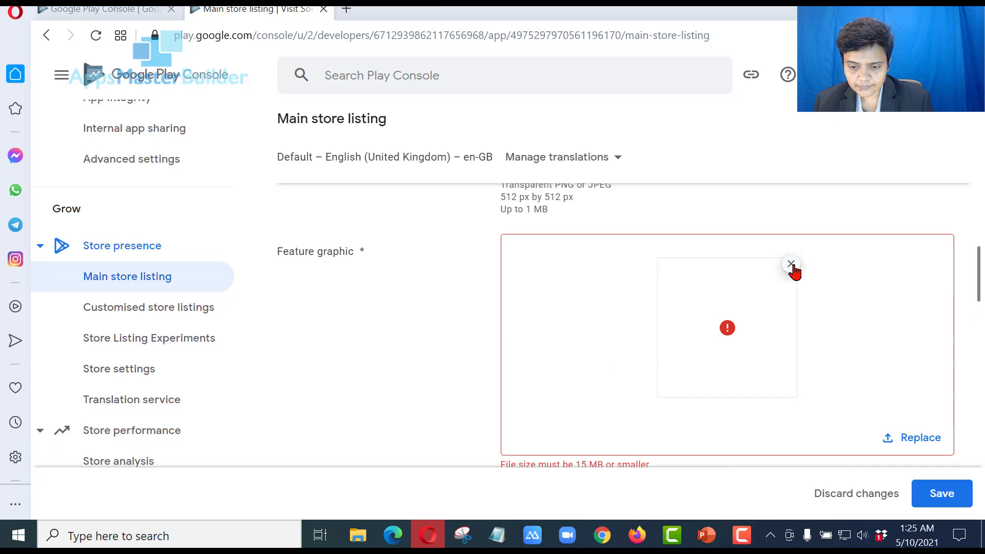
click(791, 264)
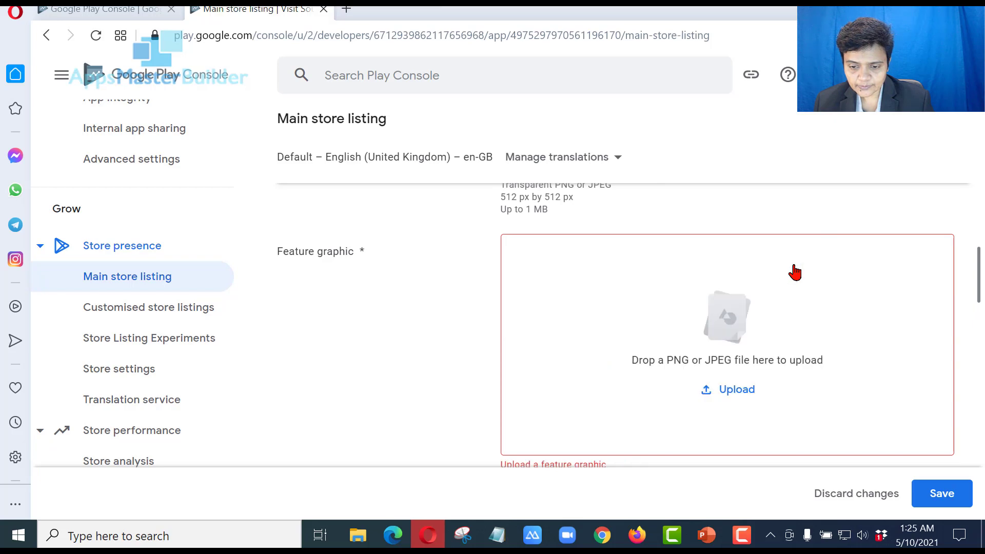
click(737, 391)
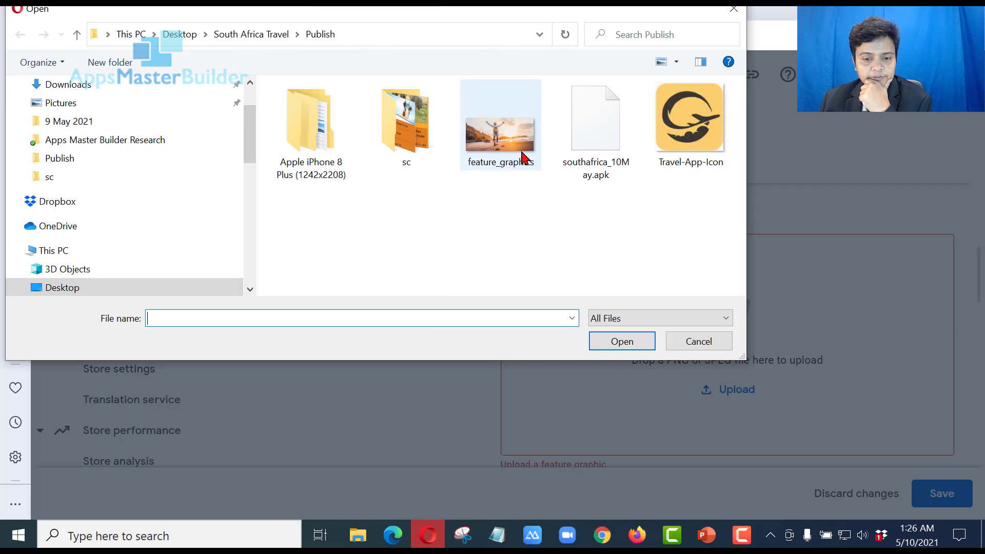
double_click(501, 133)
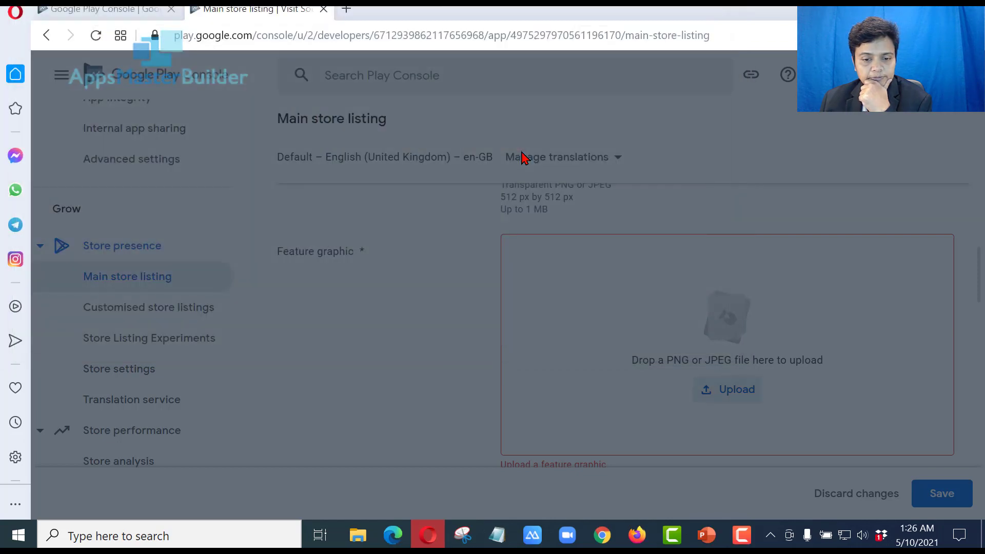
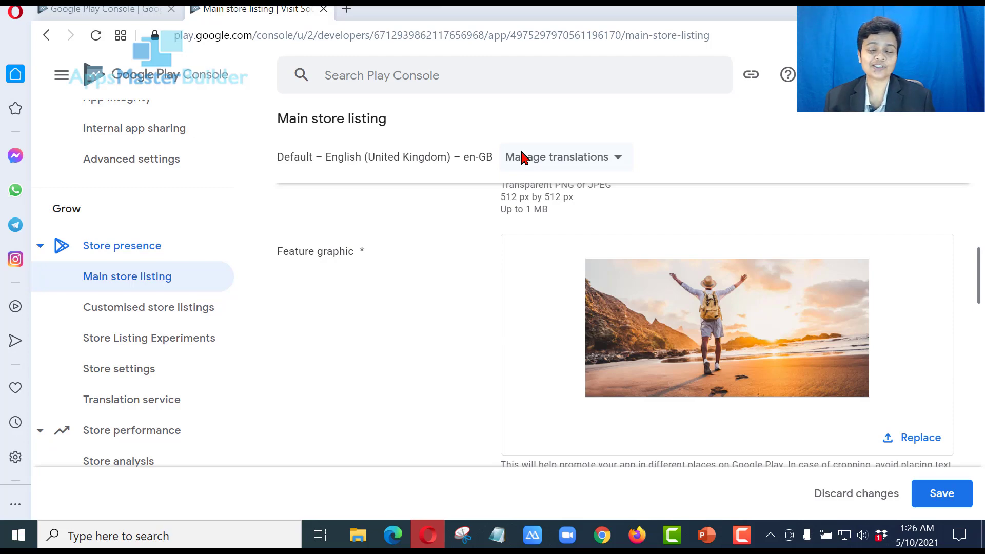
Upload Apple iPhone 8 Plus Screenshot 1 from the Screenshots folder as the first phone screenshot
scroll(850, 320, down, 5)
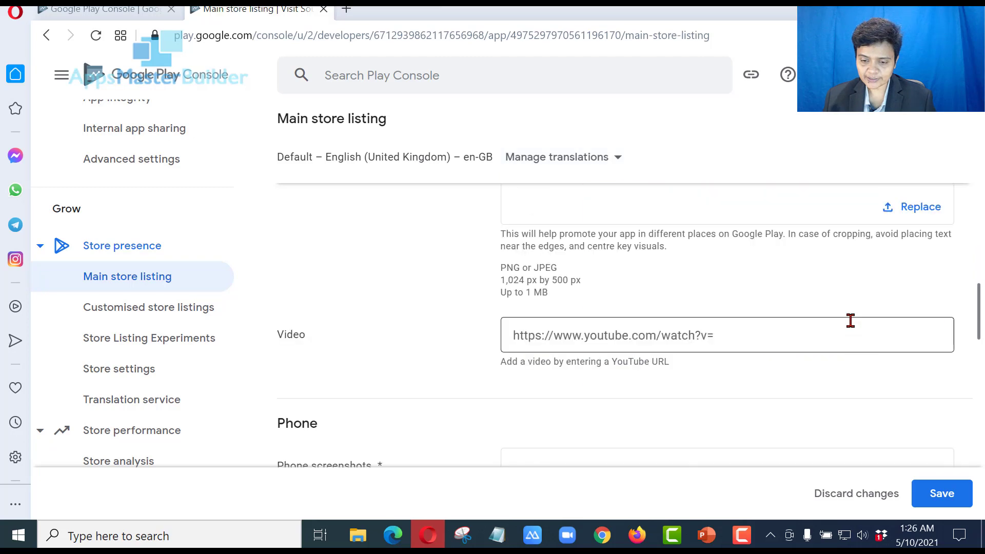
scroll(851, 321, down, 2)
scroll(852, 323, down, 2)
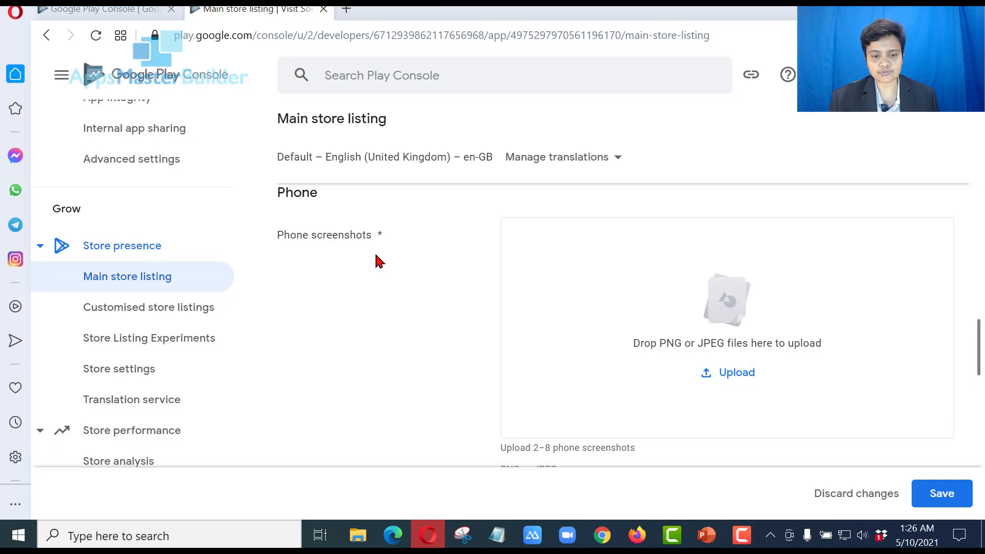
scroll(382, 260, down, 2)
scroll(384, 307, down, 5)
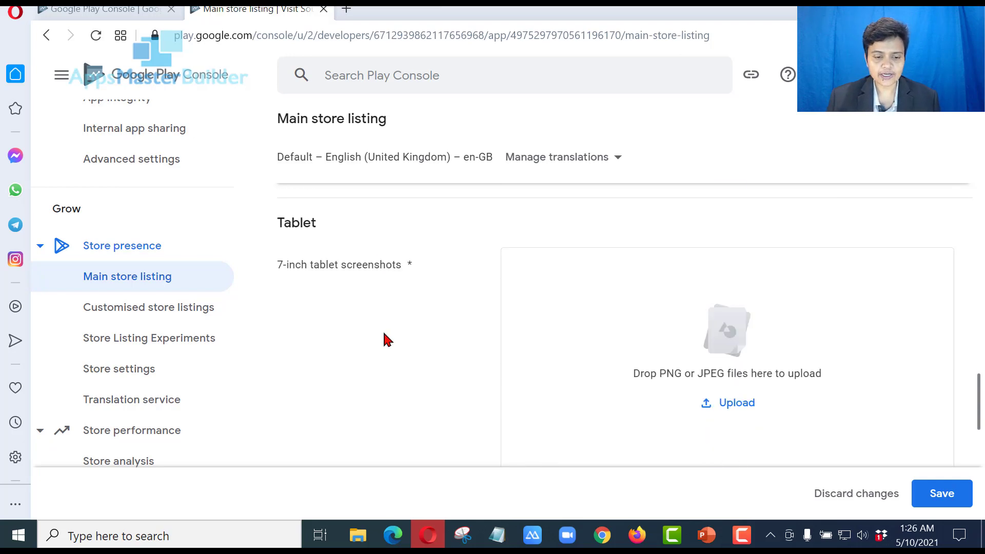
scroll(390, 339, down, 7)
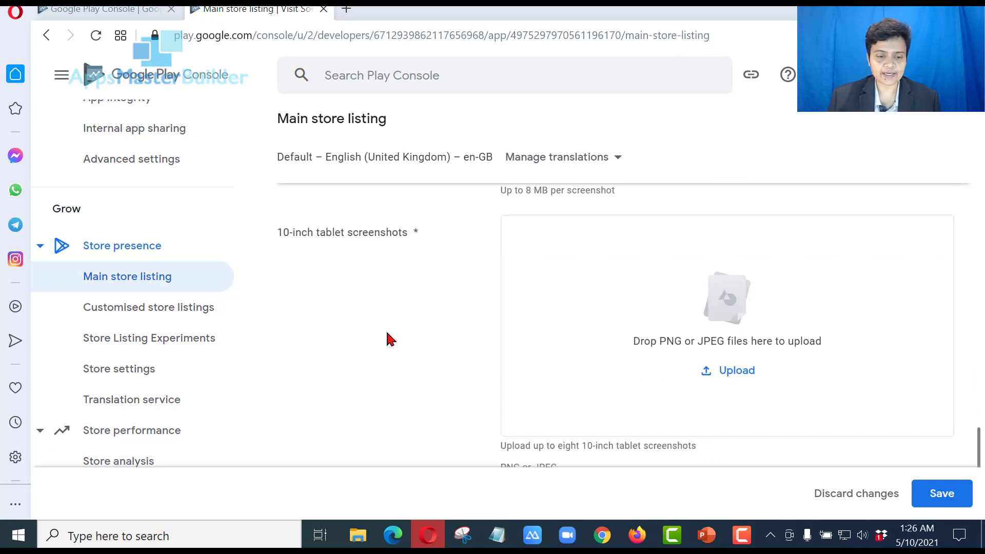
scroll(395, 338, up, 5)
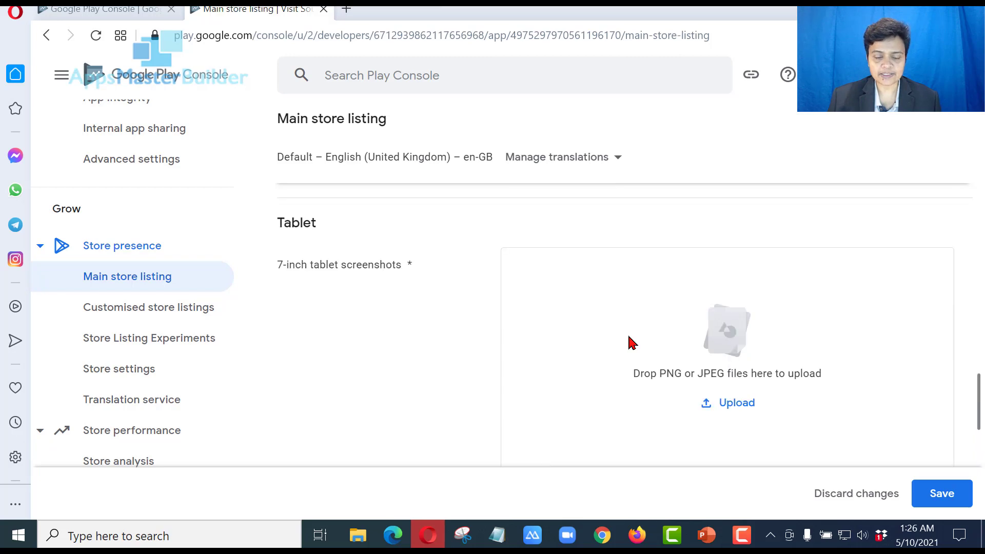
scroll(630, 341, up, 4)
scroll(559, 331, up, 2)
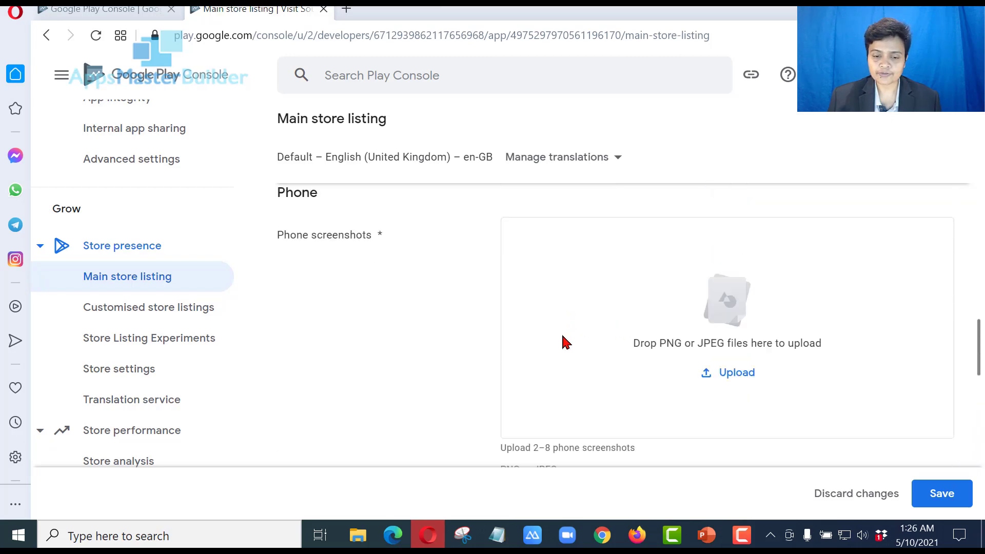
scroll(559, 370, down, 2)
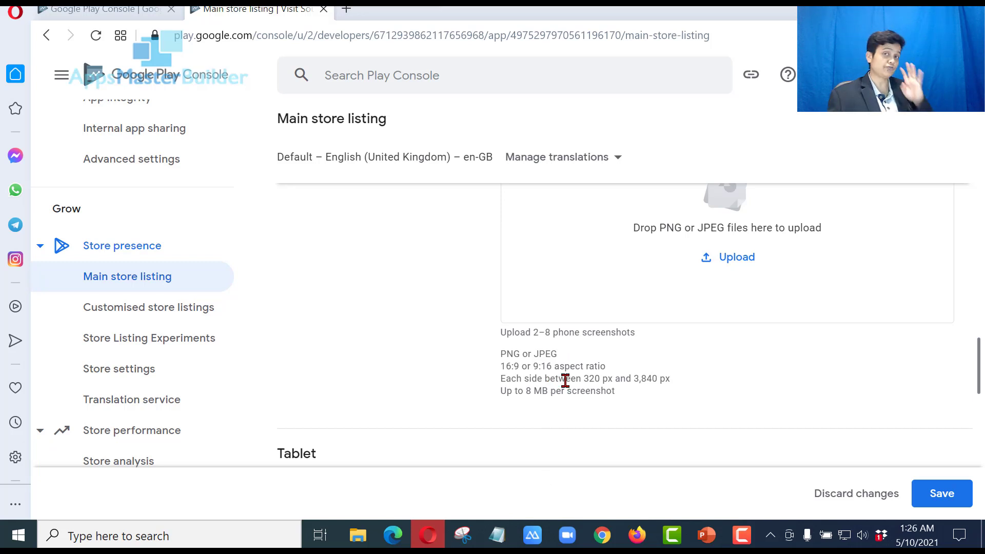
scroll(709, 341, up, 2)
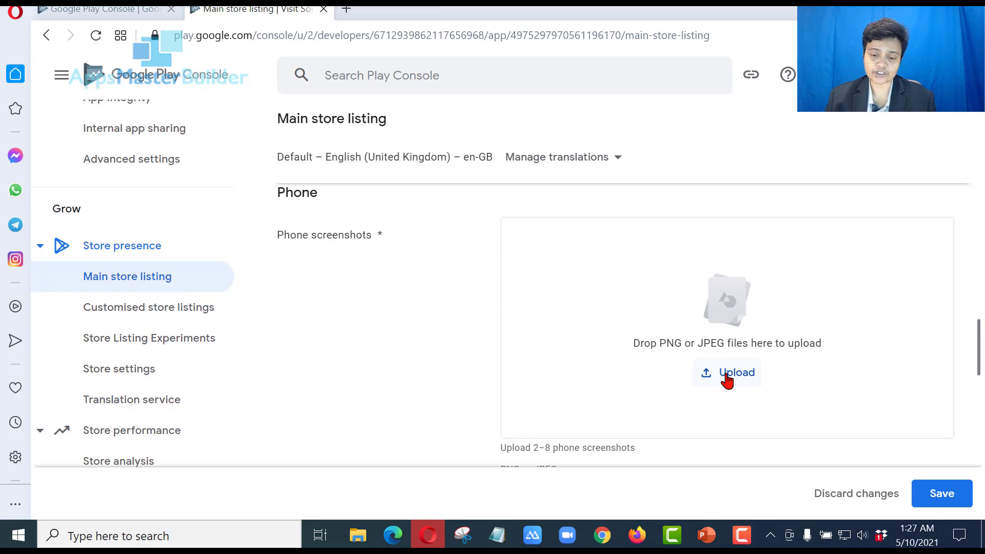
click(727, 379)
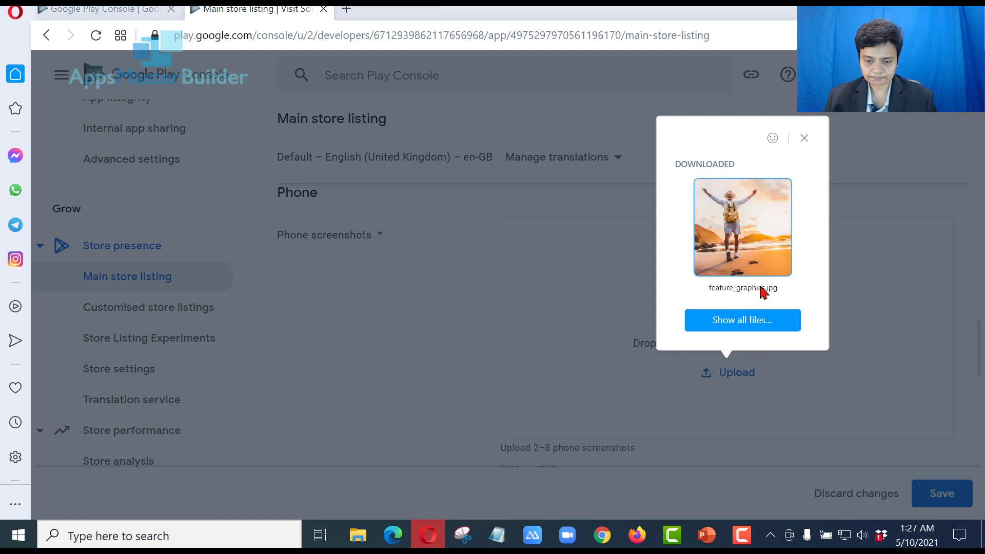
click(757, 320)
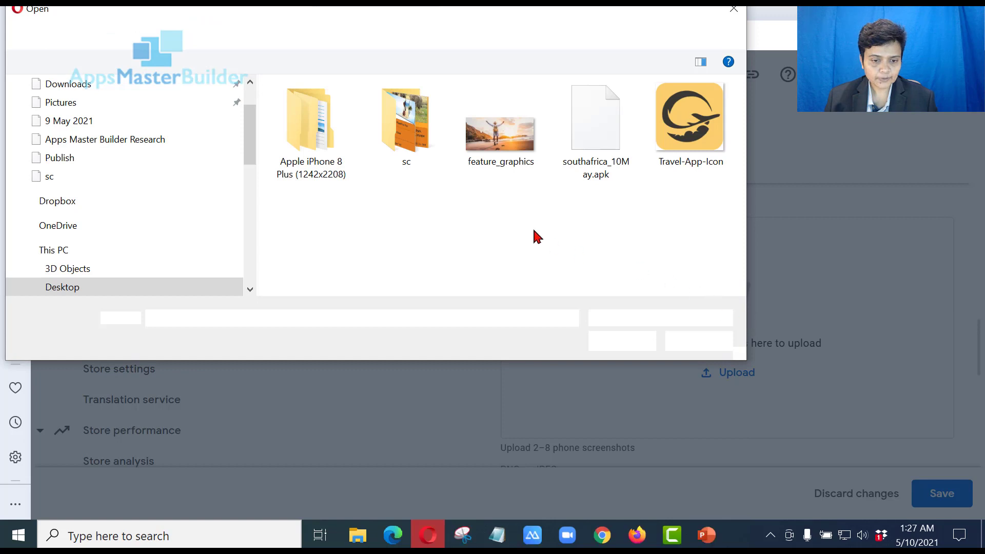
click(298, 137)
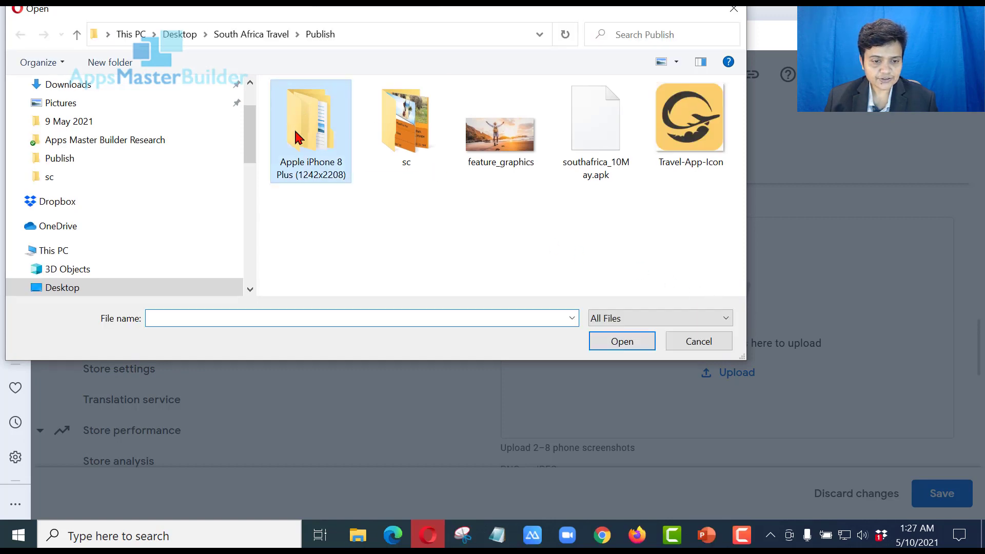
double_click(297, 137)
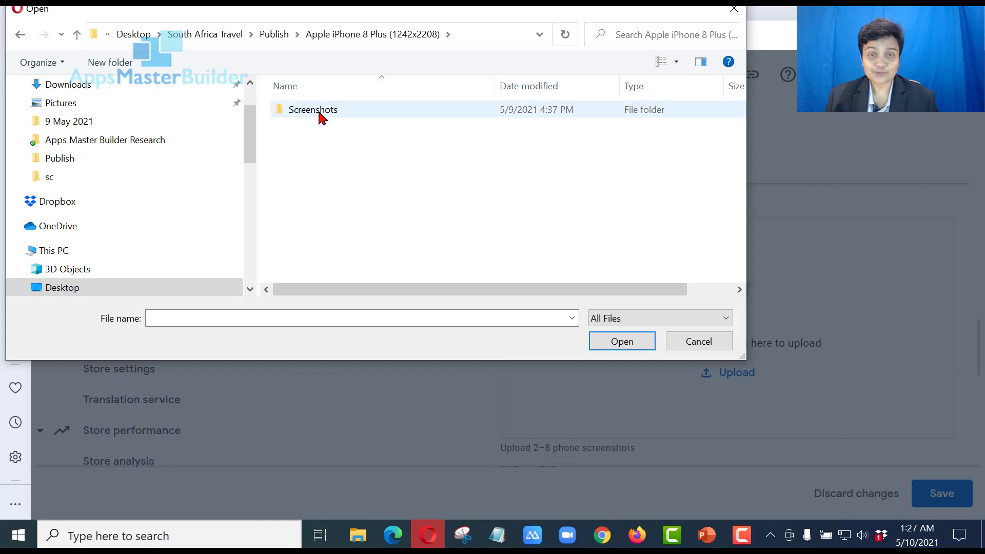
double_click(314, 113)
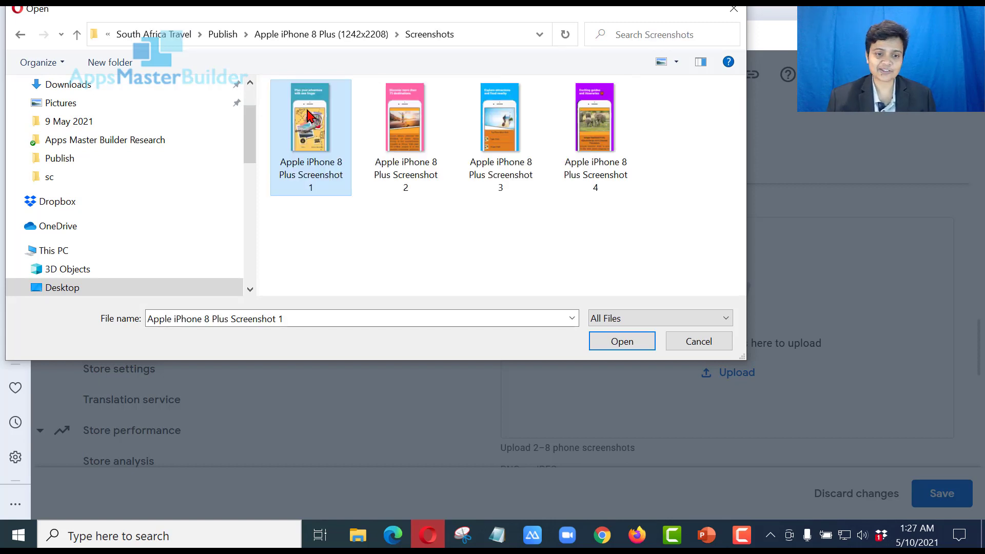
double_click(309, 115)
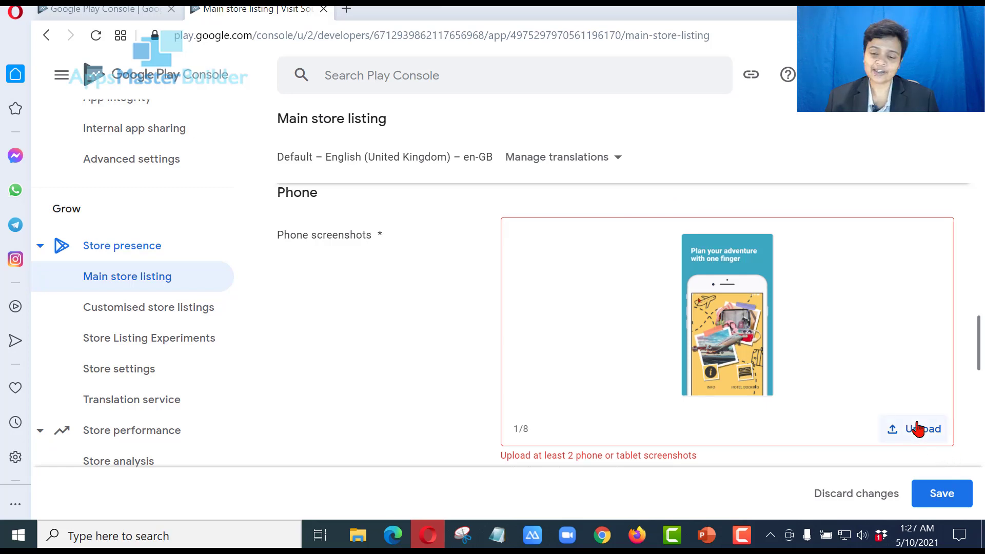
Add Apple iPhone 8 Plus Screenshot 2 as the second phone screenshot
click(917, 429)
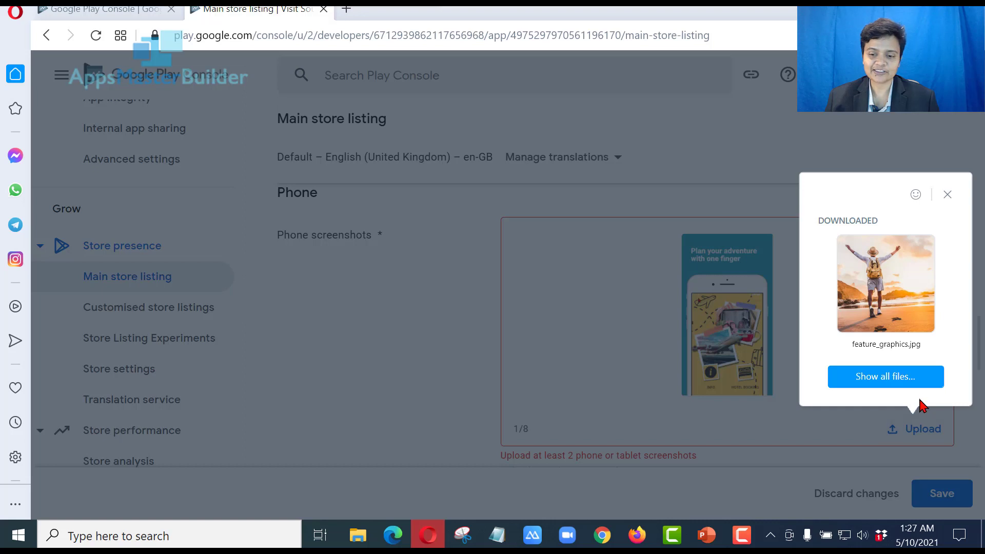
click(904, 378)
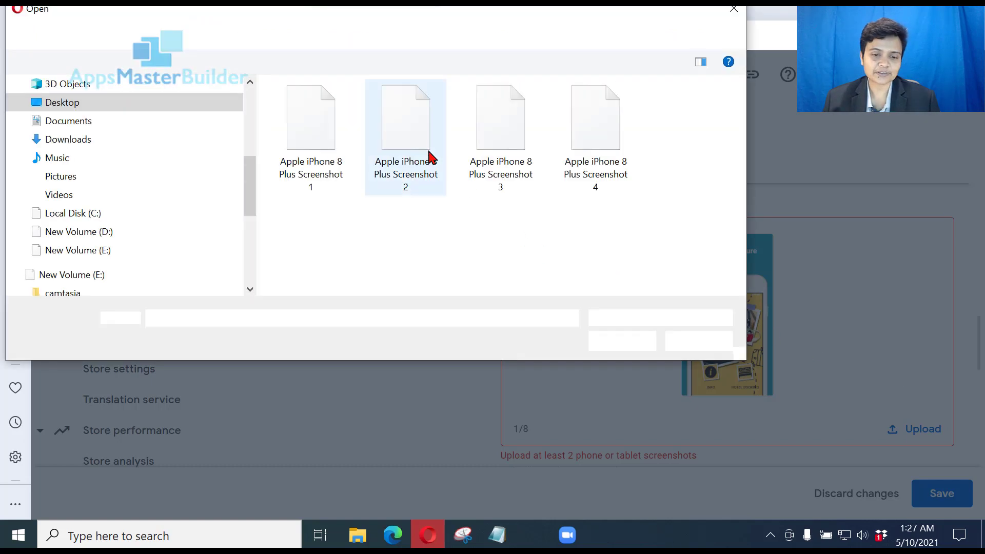
double_click(405, 123)
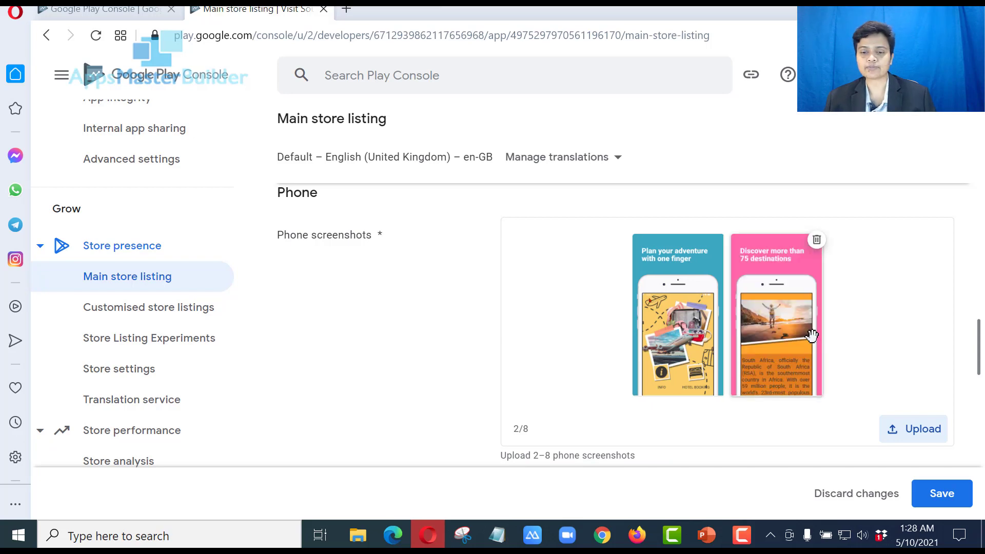
Upload Apple iPhone 8 Plus Screenshot 3 as the 7-inch tablet screenshot
scroll(814, 341, down, 4)
scroll(816, 345, down, 2)
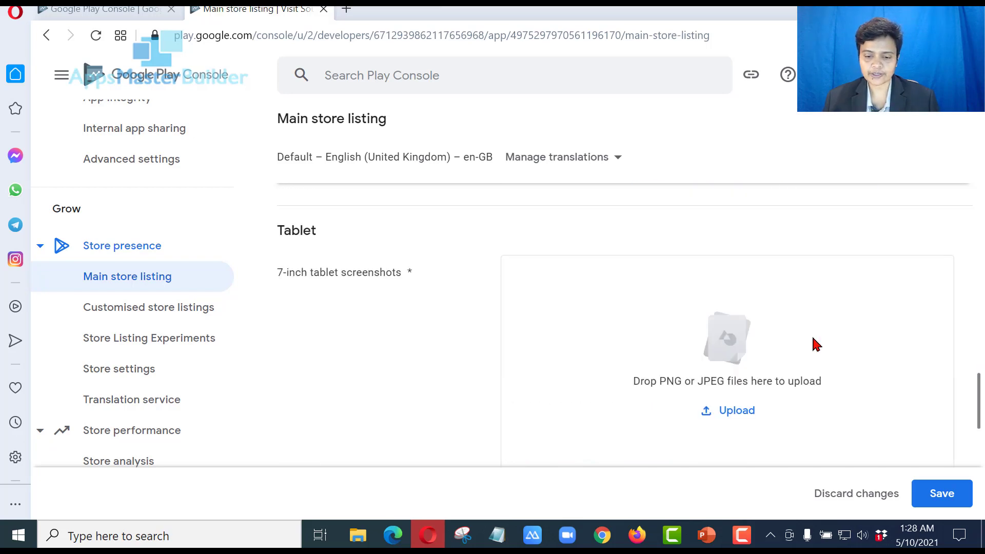
click(739, 412)
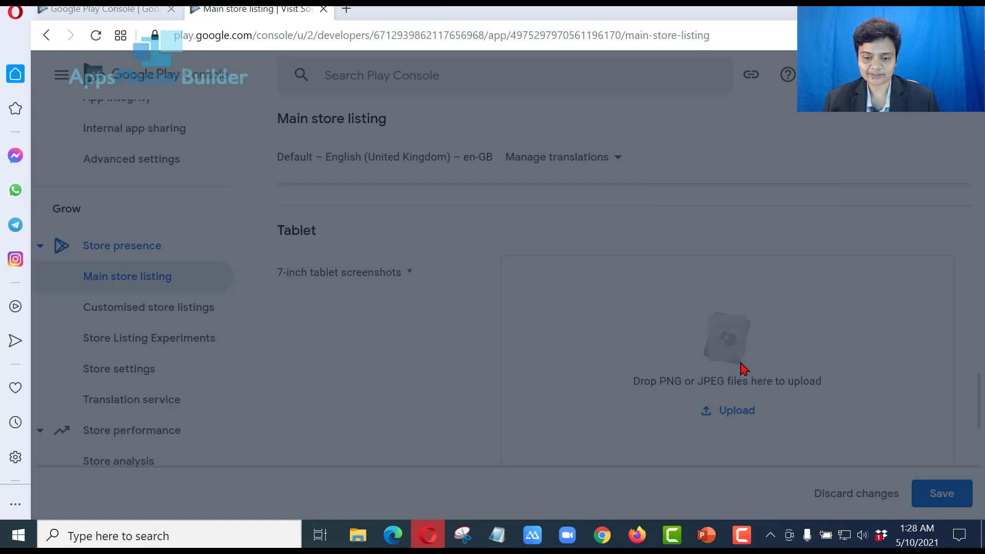
click(744, 369)
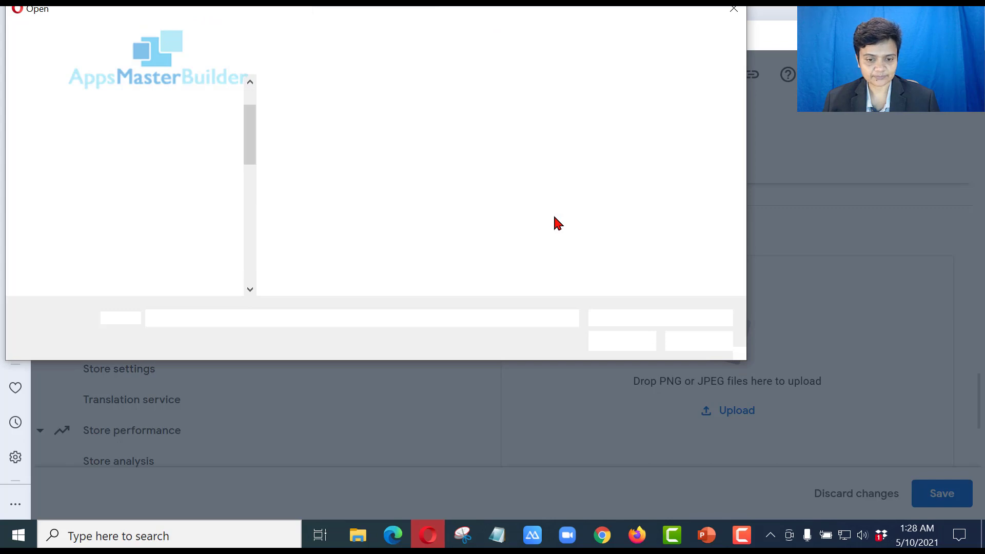
double_click(513, 118)
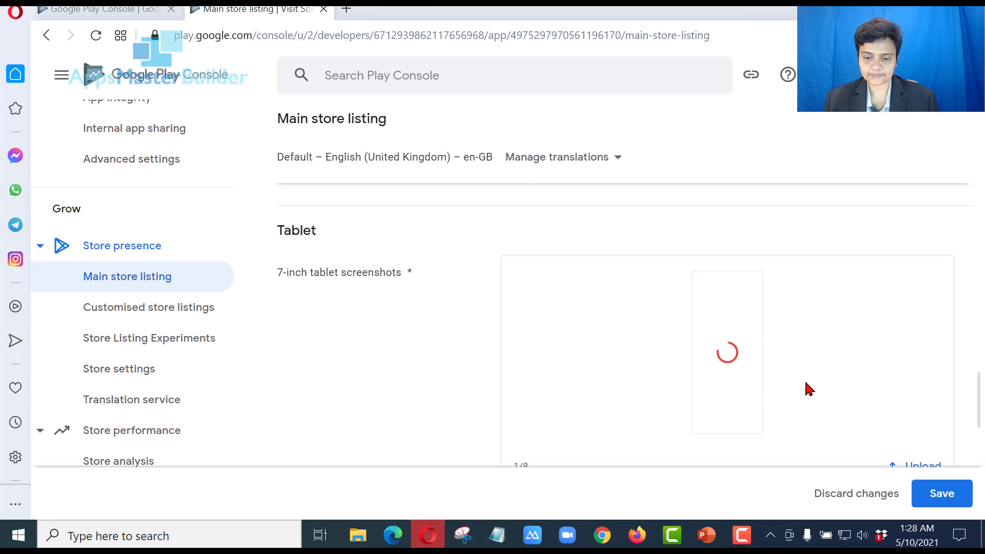
scroll(827, 357, down, 2)
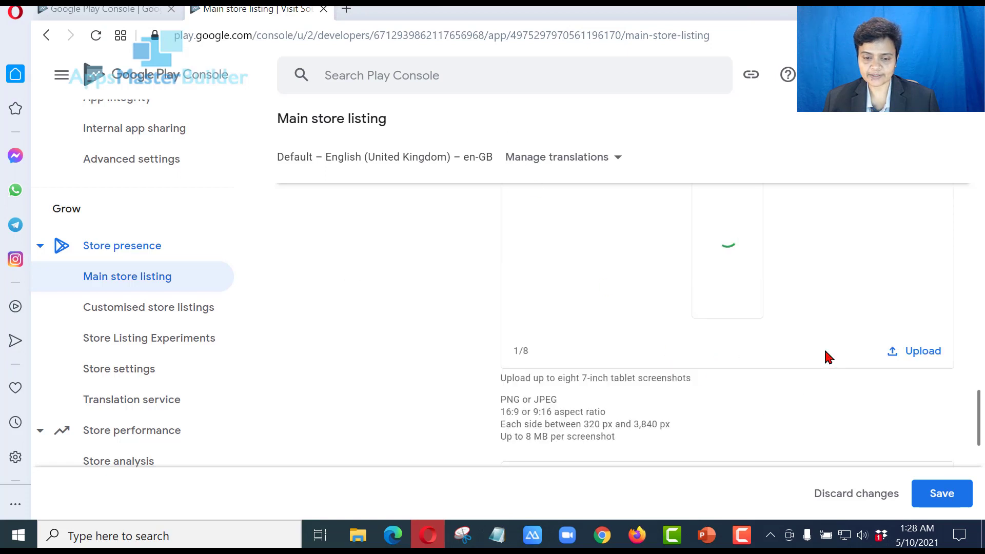
scroll(827, 357, down, 2)
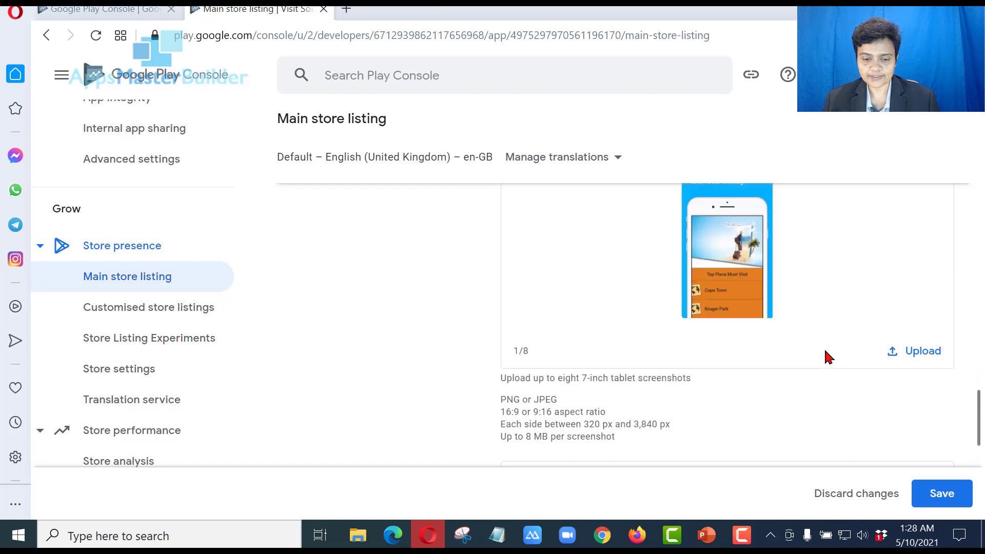
scroll(828, 357, down, 4)
scroll(824, 356, up, 2)
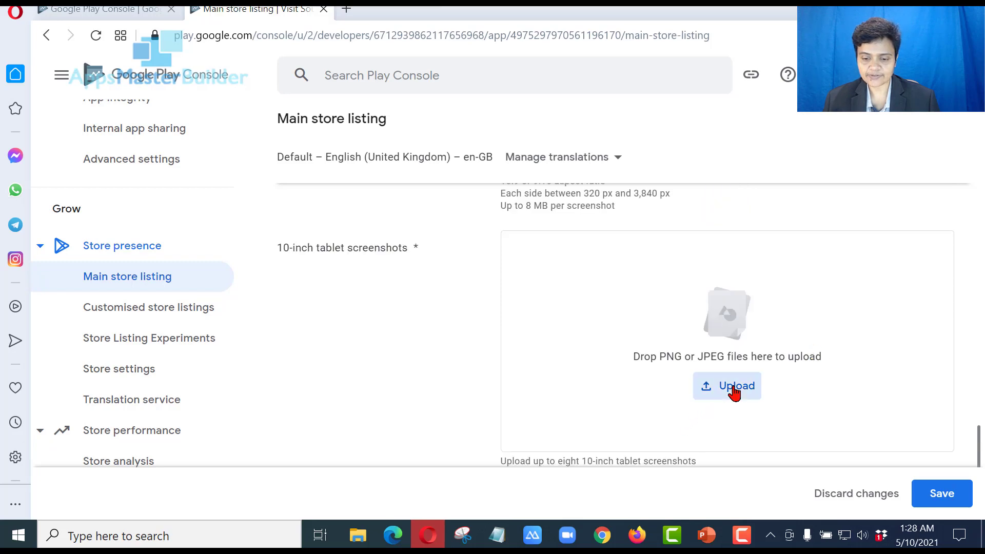
Upload Apple iPhone 8 Plus Screenshot 4 as the 10-inch tablet screenshot
click(735, 390)
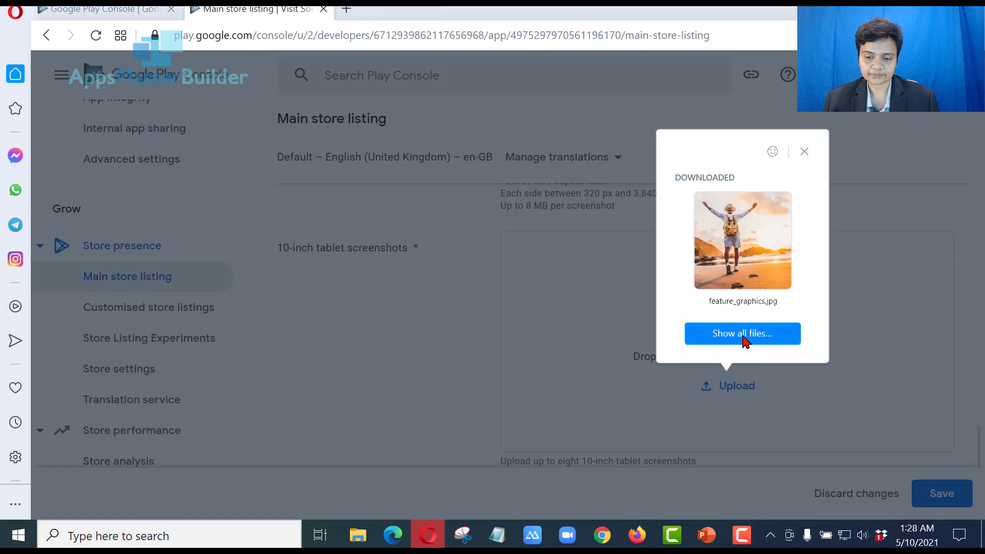
click(744, 336)
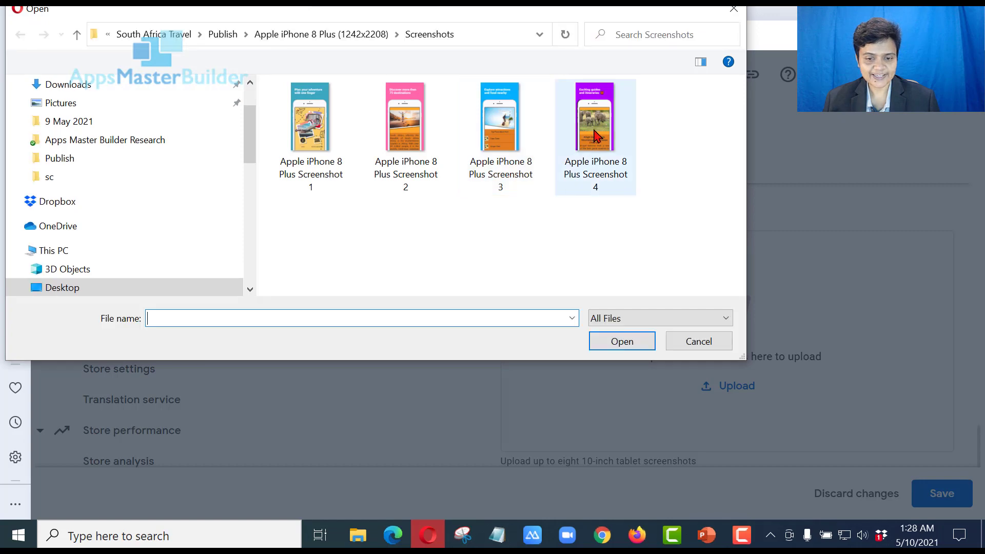
double_click(589, 135)
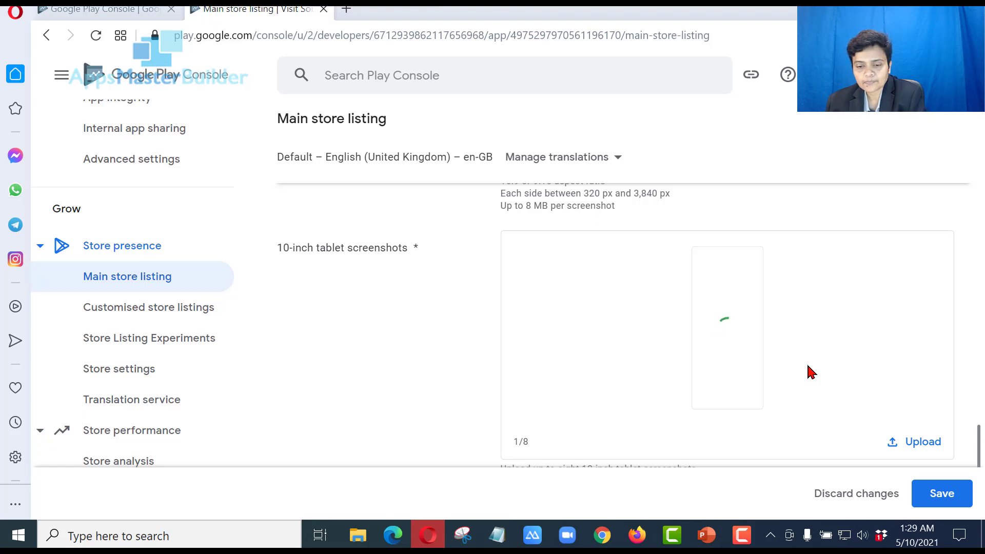
scroll(811, 372, down, 2)
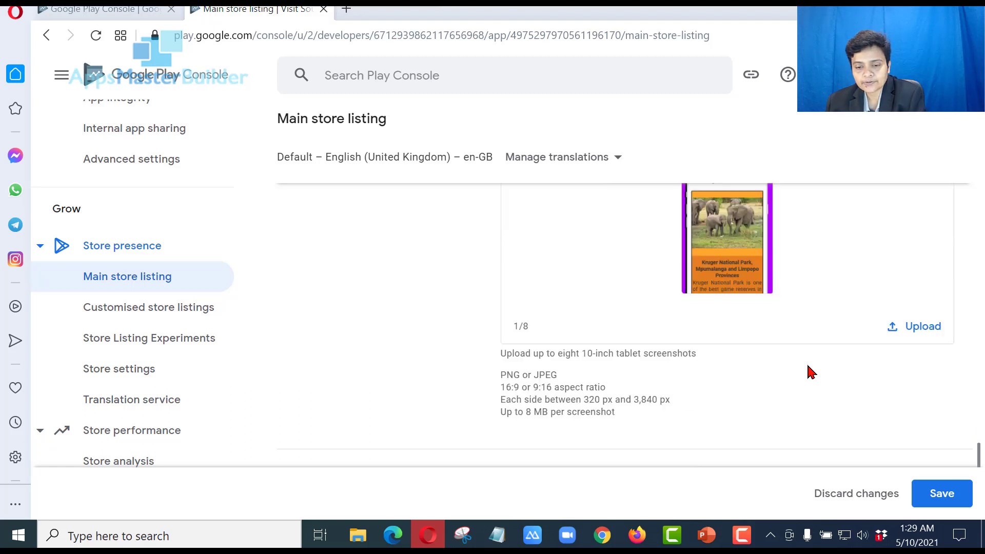
scroll(810, 372, down, 2)
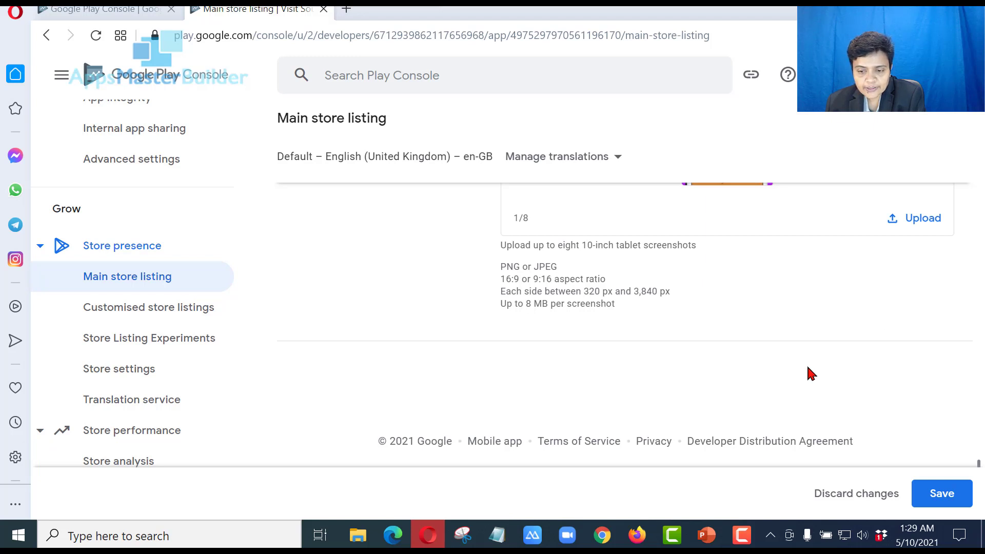
scroll(810, 373, up, 8)
scroll(809, 375, down, 6)
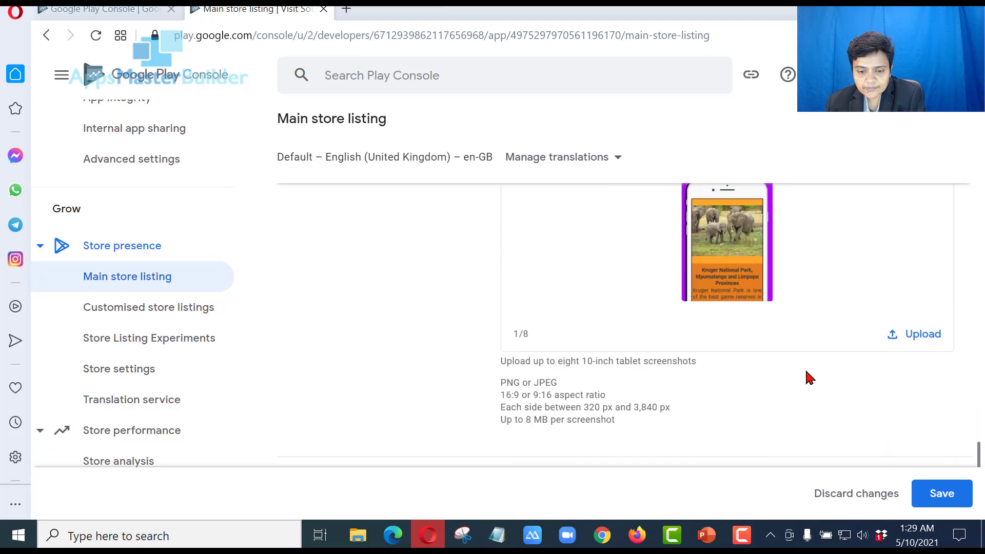
scroll(809, 378, down, 2)
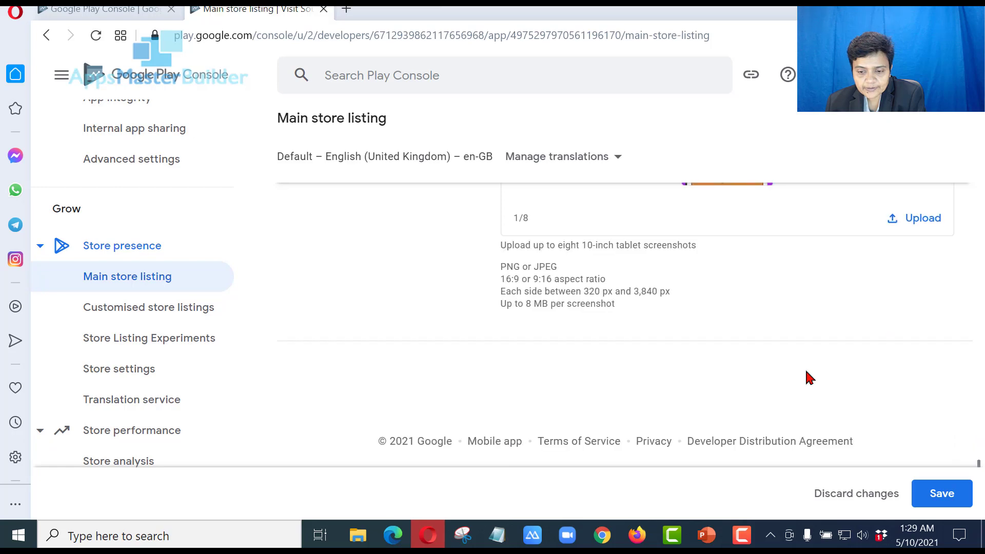
scroll(810, 378, up, 5)
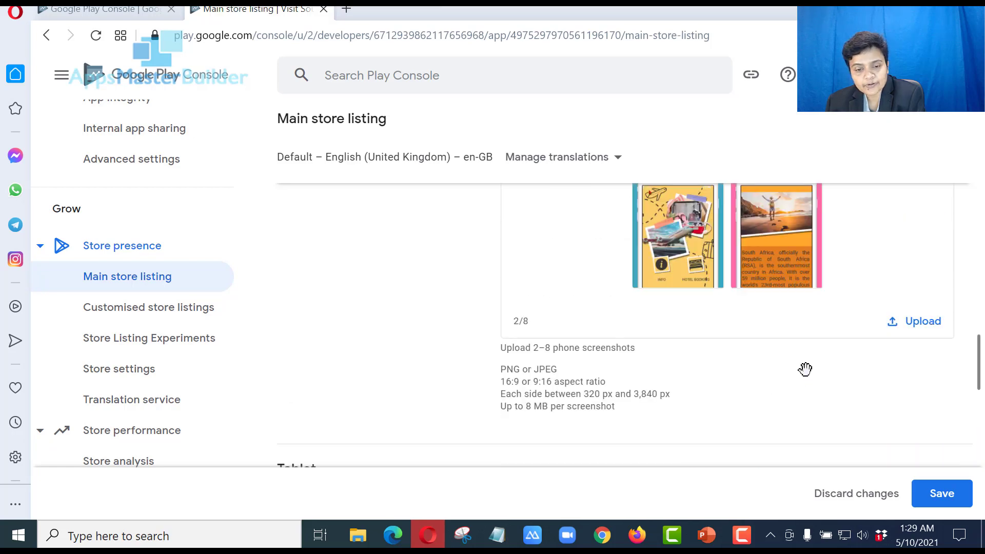
scroll(809, 376, up, 5)
scroll(809, 376, up, 10)
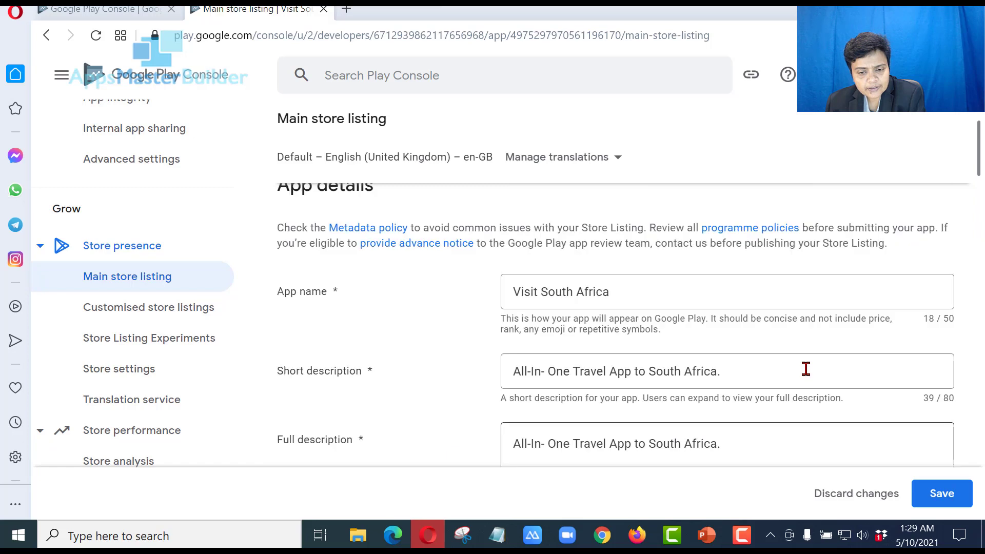
scroll(806, 368, up, 2)
scroll(806, 369, down, 10)
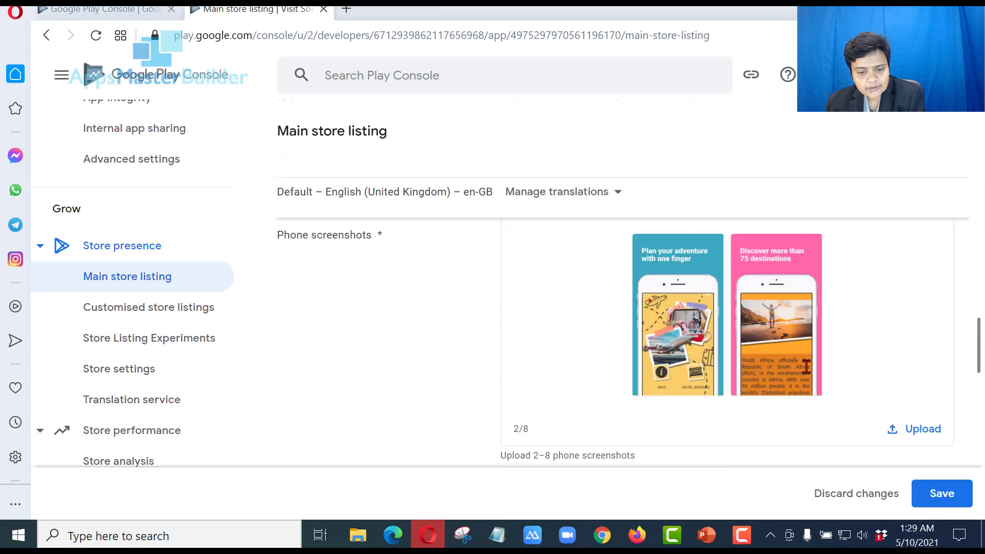
scroll(804, 365, down, 10)
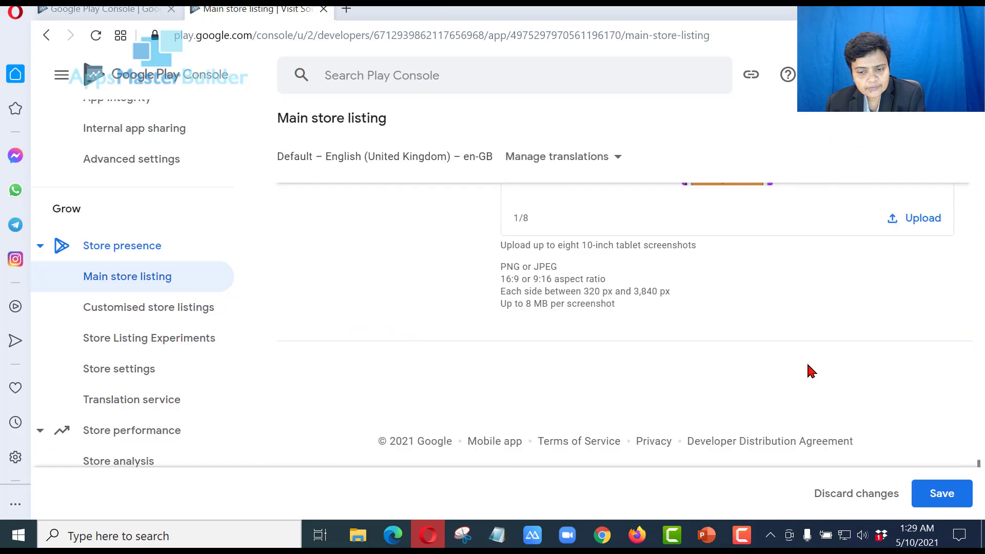
scroll(809, 371, up, 5)
scroll(809, 370, up, 6)
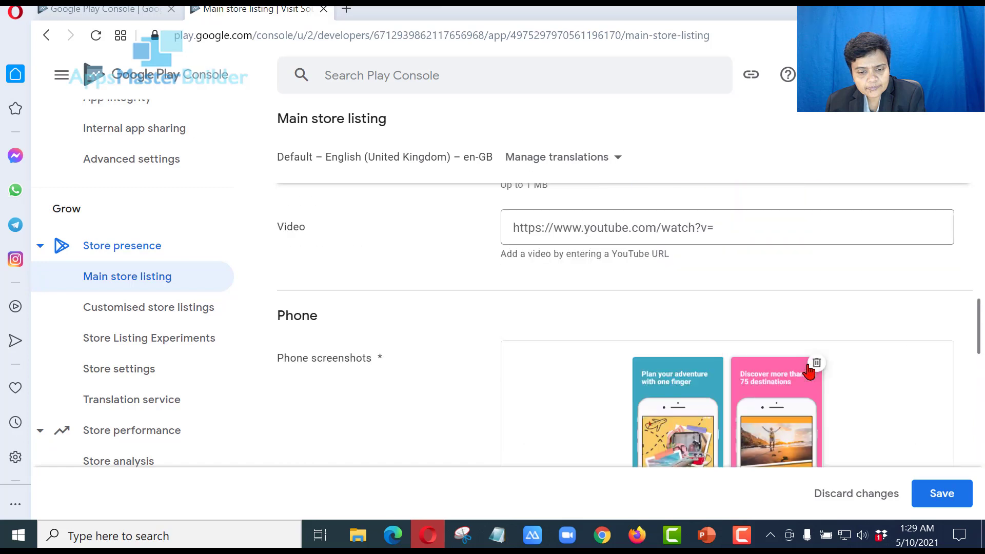
scroll(810, 371, up, 6)
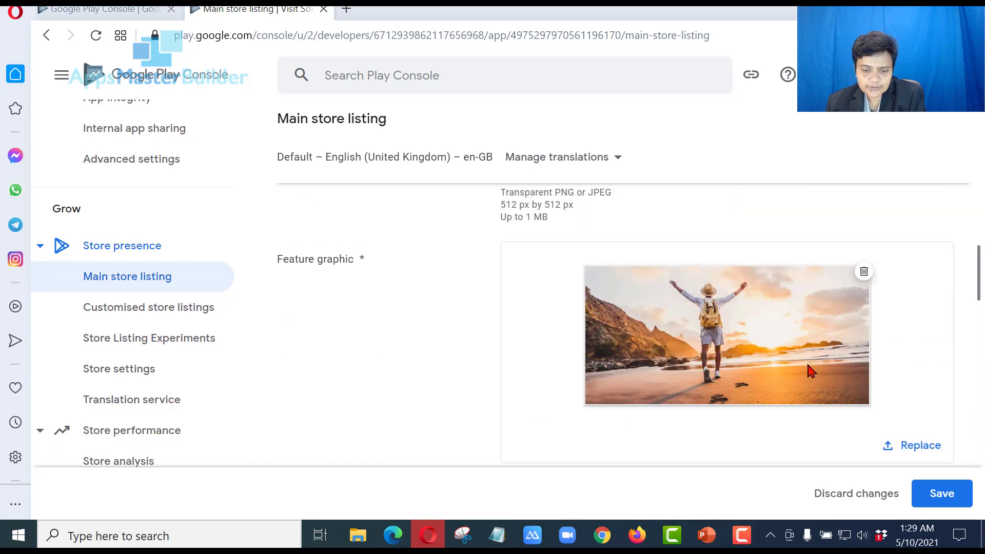
scroll(810, 371, down, 2)
scroll(809, 371, down, 2)
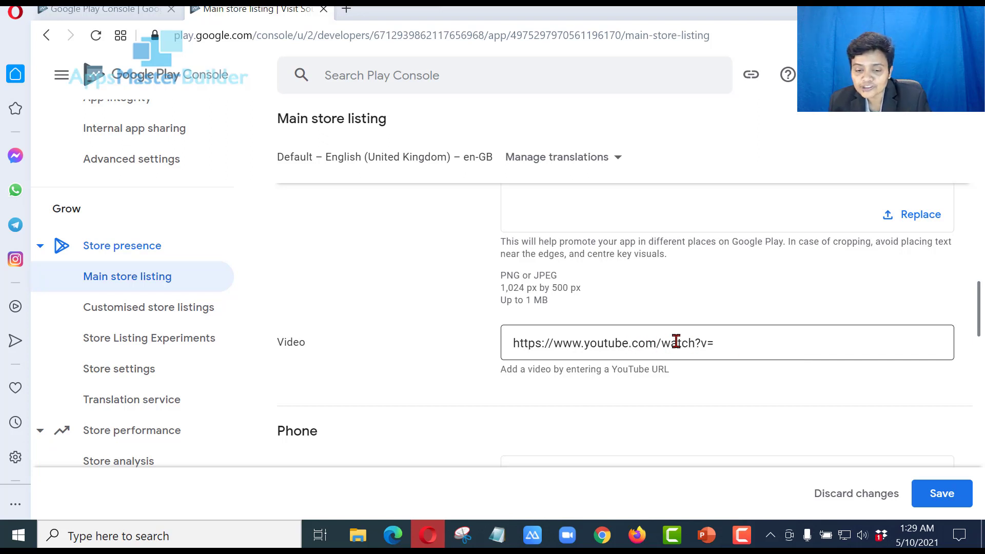
Save the main store listing until 'Your changes have been saved' appears
click(942, 494)
click(949, 495)
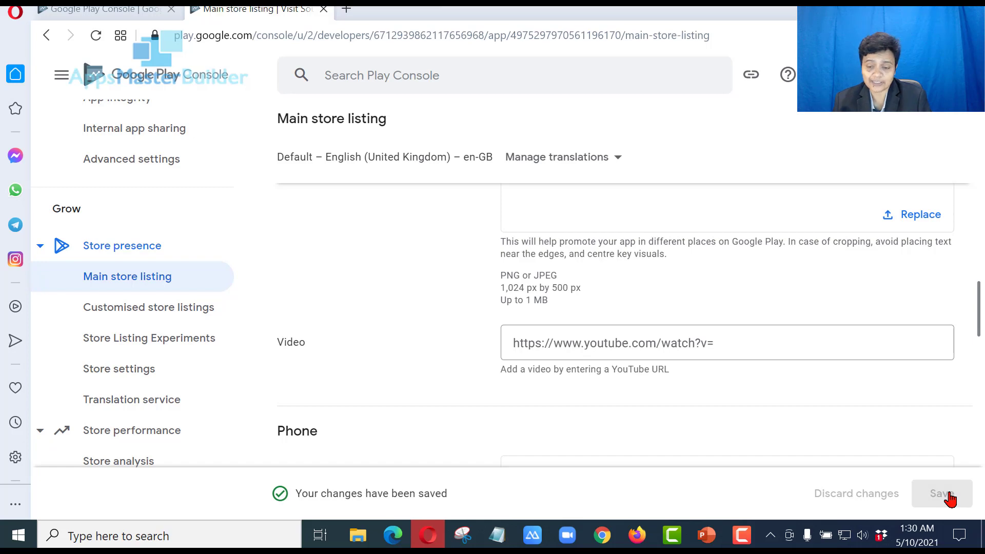
scroll(576, 318, up, 2)
scroll(576, 302, up, 12)
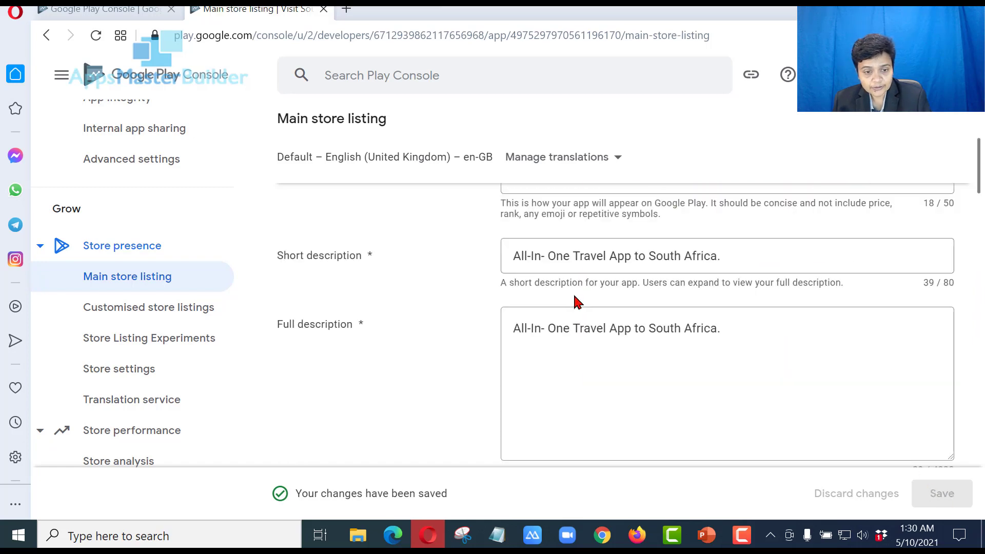
scroll(576, 302, up, 5)
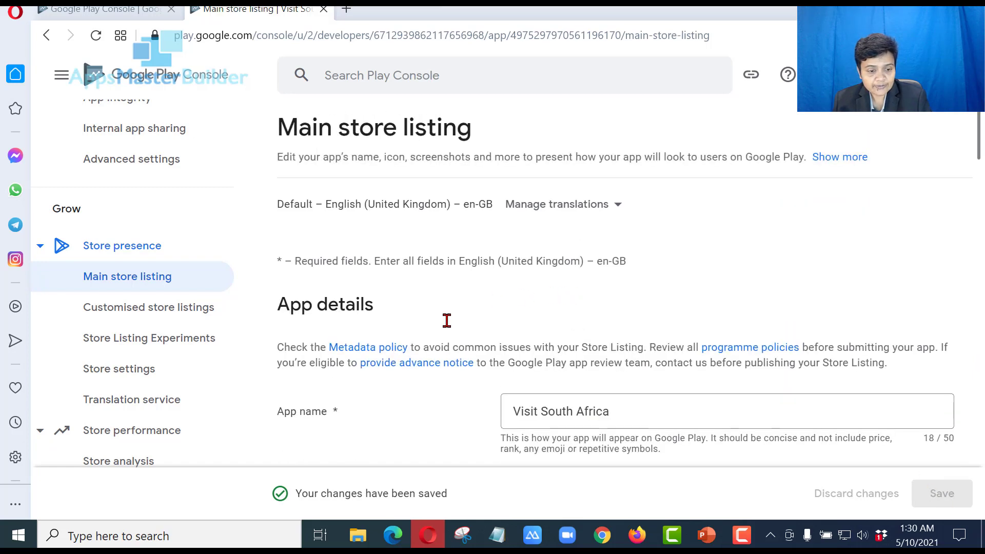
scroll(447, 321, down, 4)
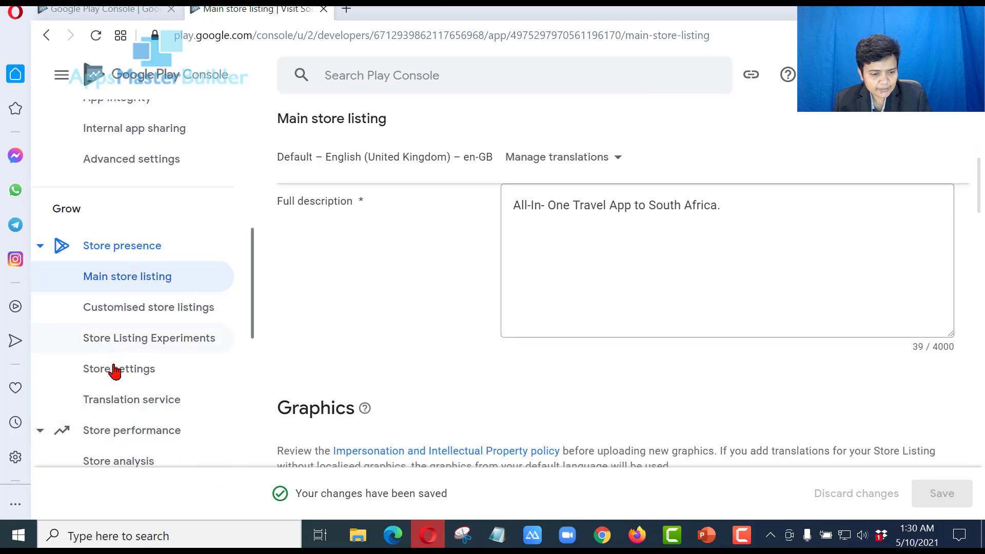
Open Store settings and review the App type, Travel and local category and contact details
click(118, 382)
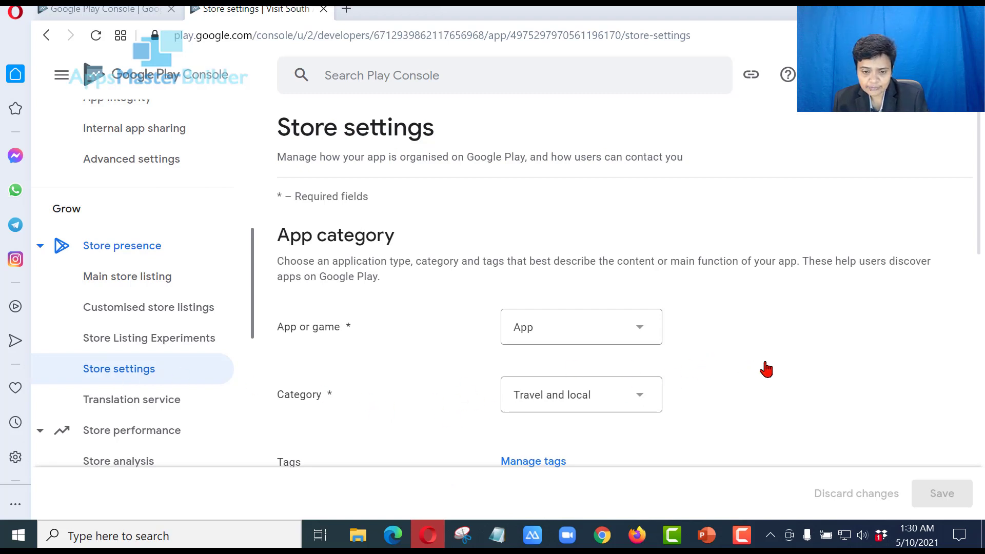
scroll(760, 371, down, 7)
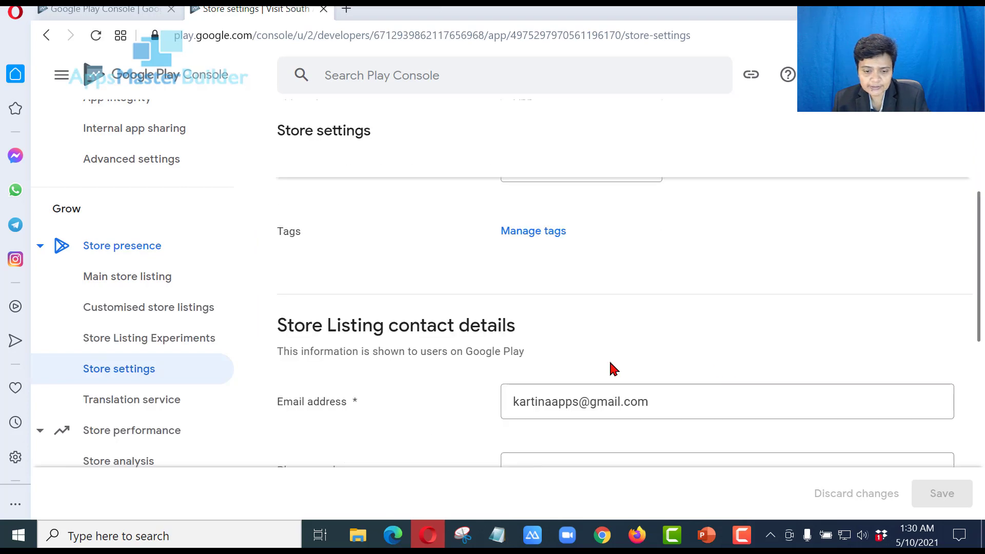
scroll(750, 336, down, 5)
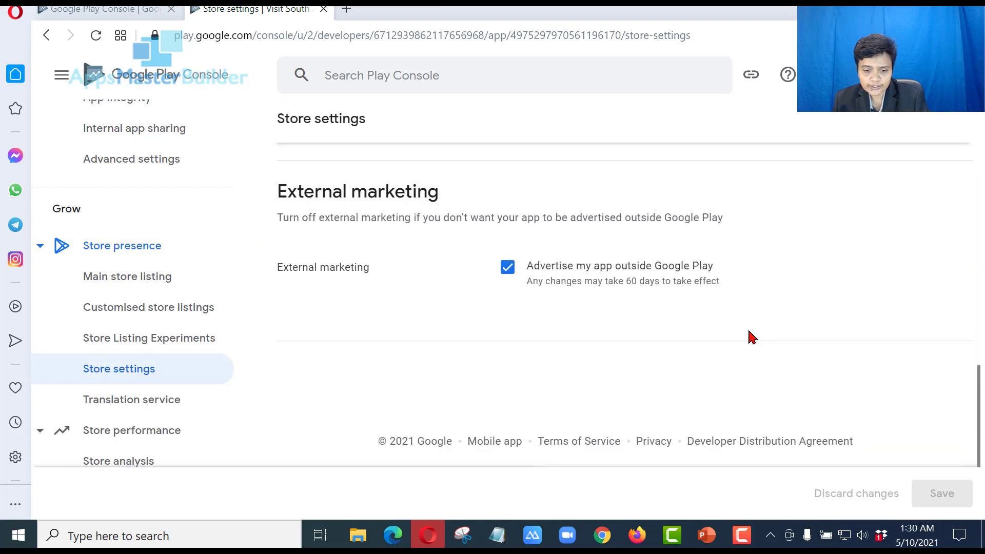
scroll(750, 336, up, 12)
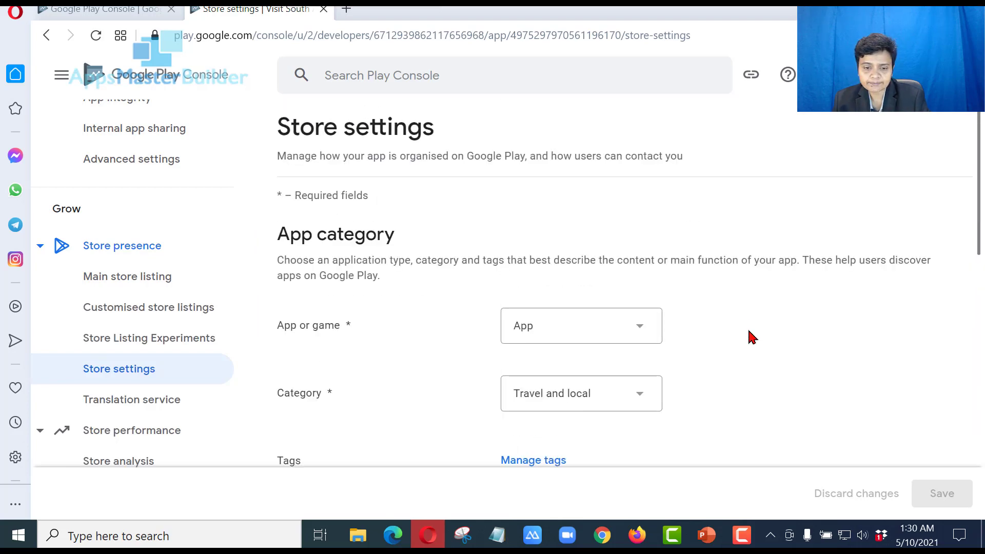
scroll(751, 336, down, 4)
scroll(564, 334, down, 2)
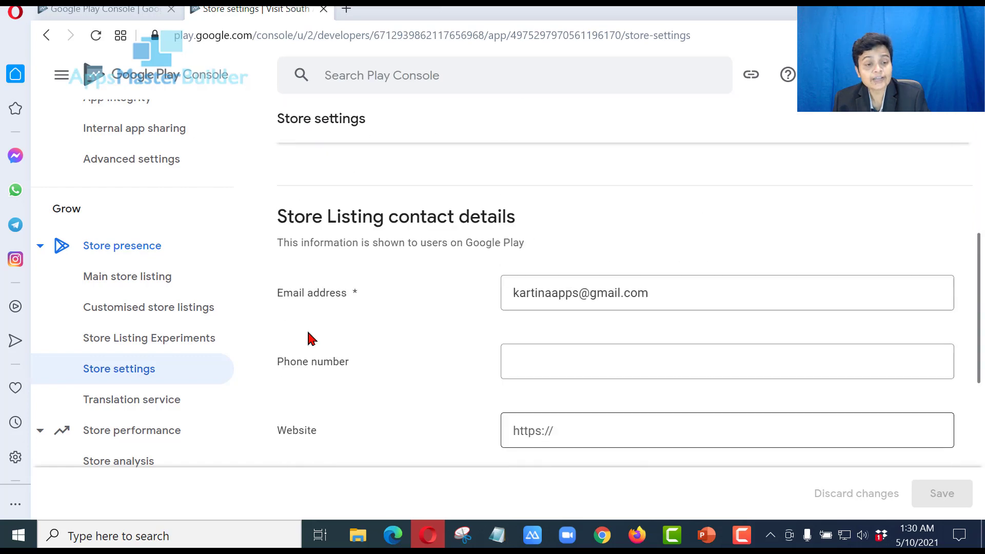
scroll(340, 334, up, 6)
scroll(191, 301, up, 10)
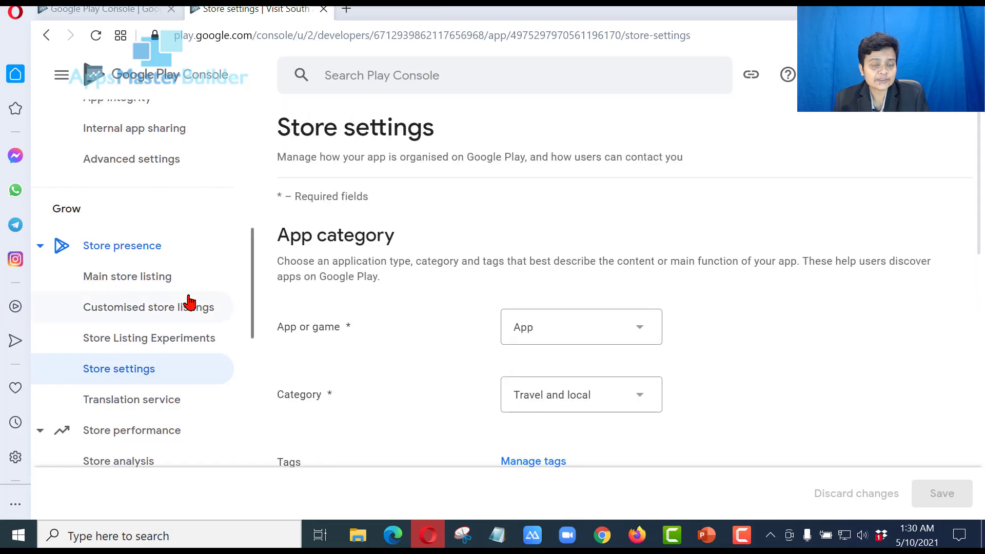
scroll(201, 289, down, 4)
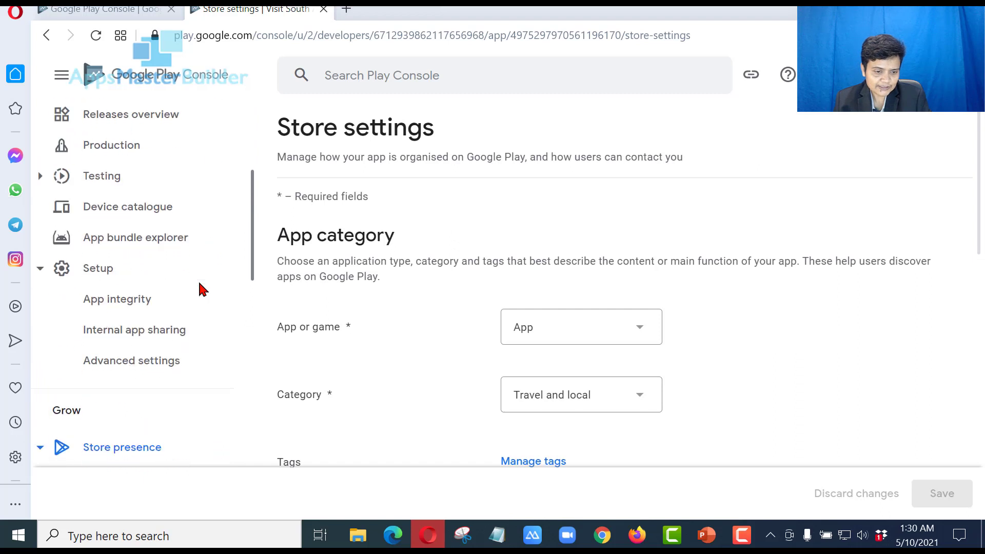
scroll(200, 284, up, 1)
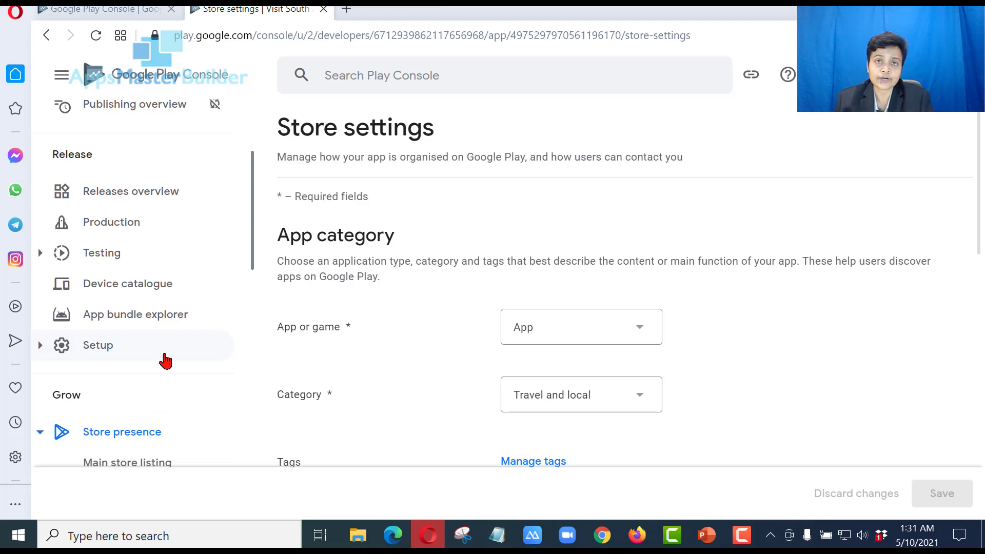
Open the App integrity page from the Setup section
click(165, 358)
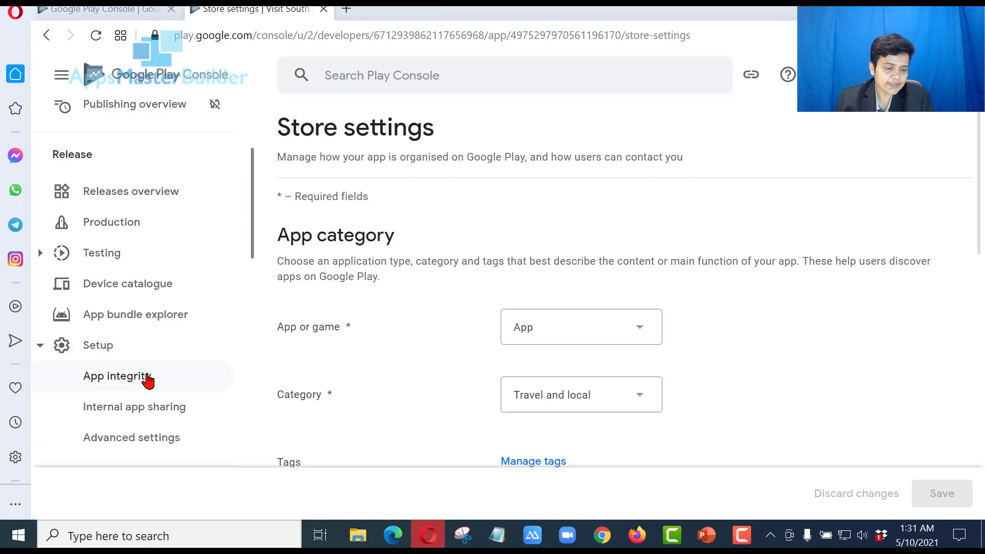
click(148, 380)
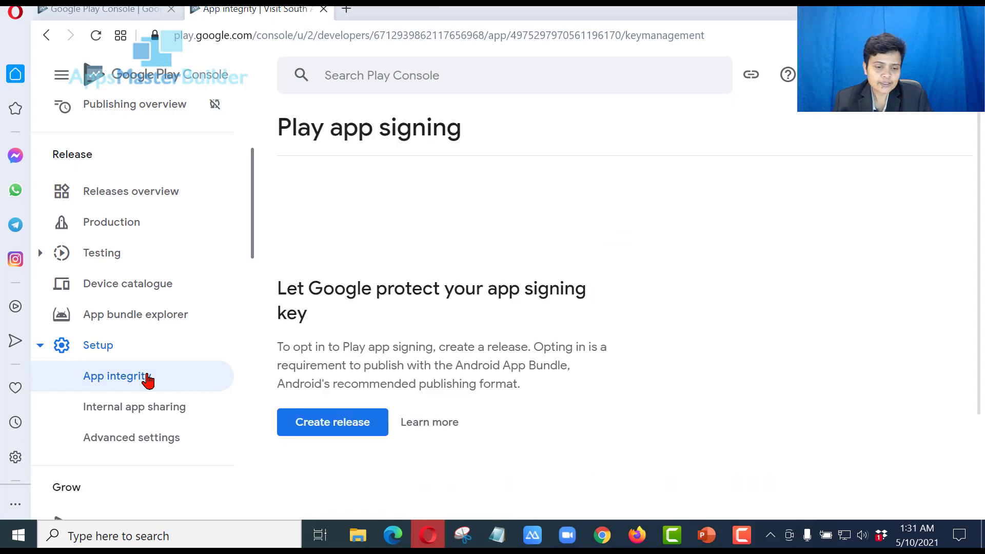
Create a new production release from the Play app signing prompt
click(338, 427)
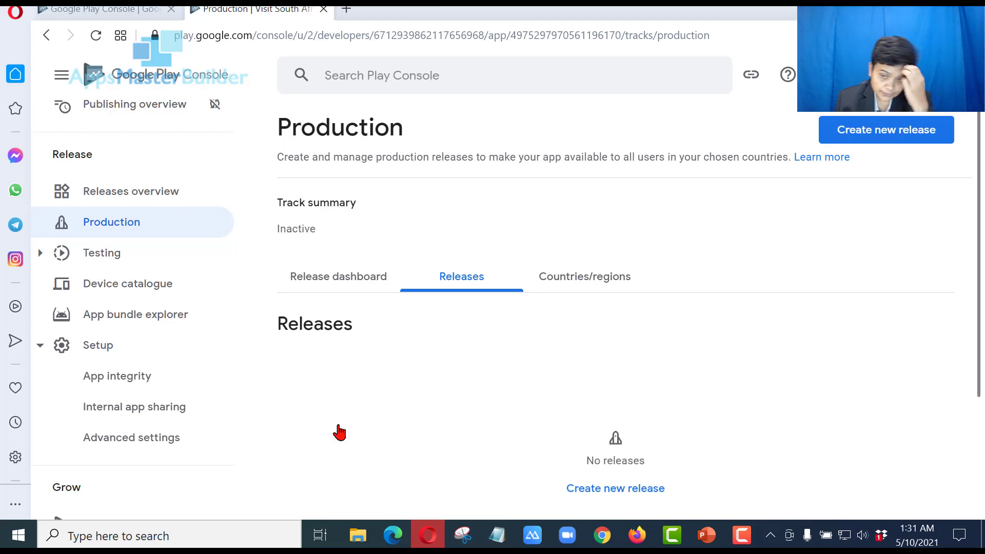
scroll(703, 331, down, 2)
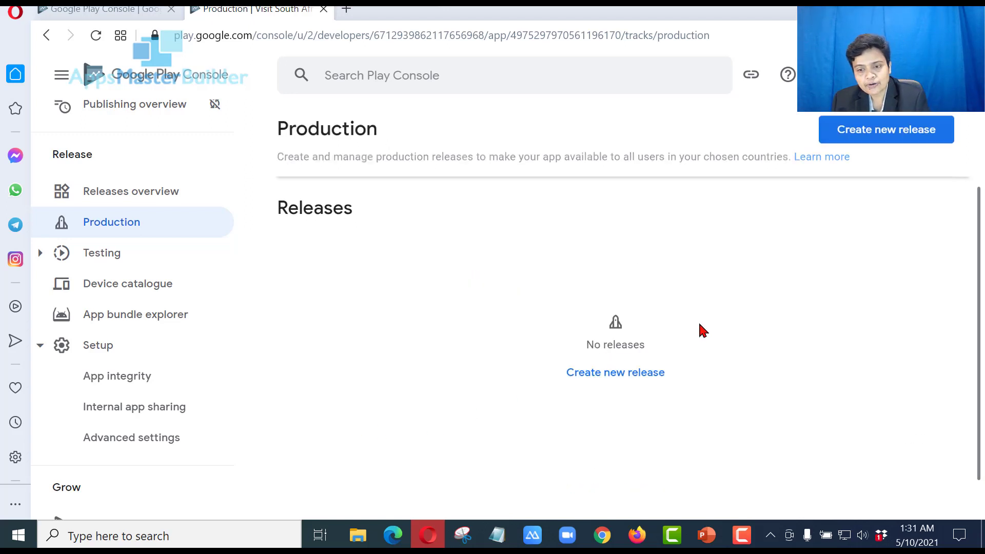
click(625, 382)
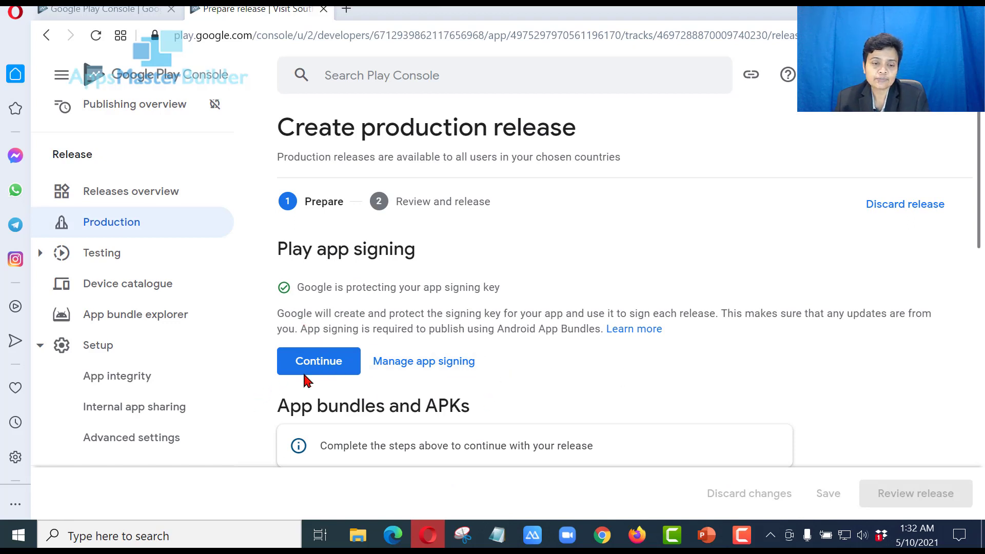
Accept Play app signing so releases are signed by Google Play
click(338, 364)
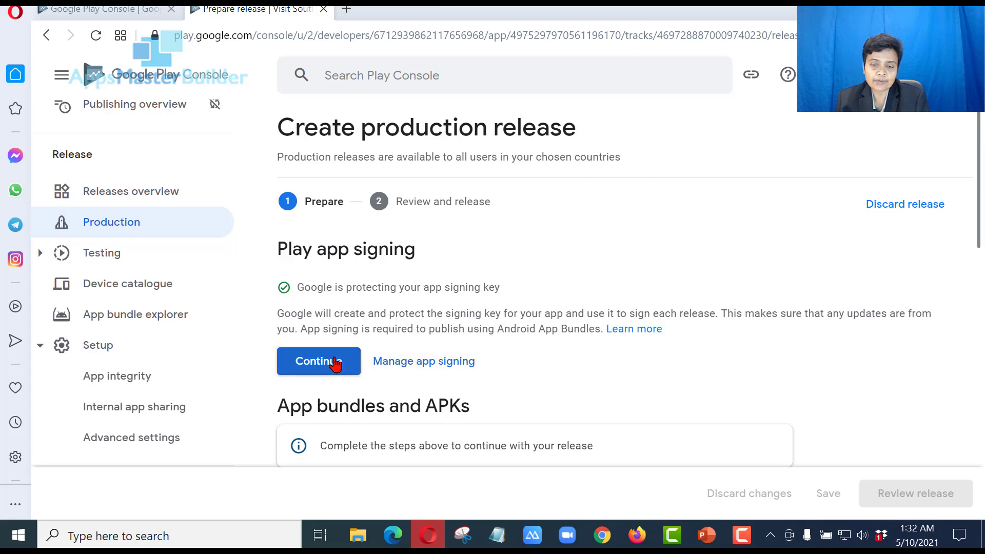
click(336, 363)
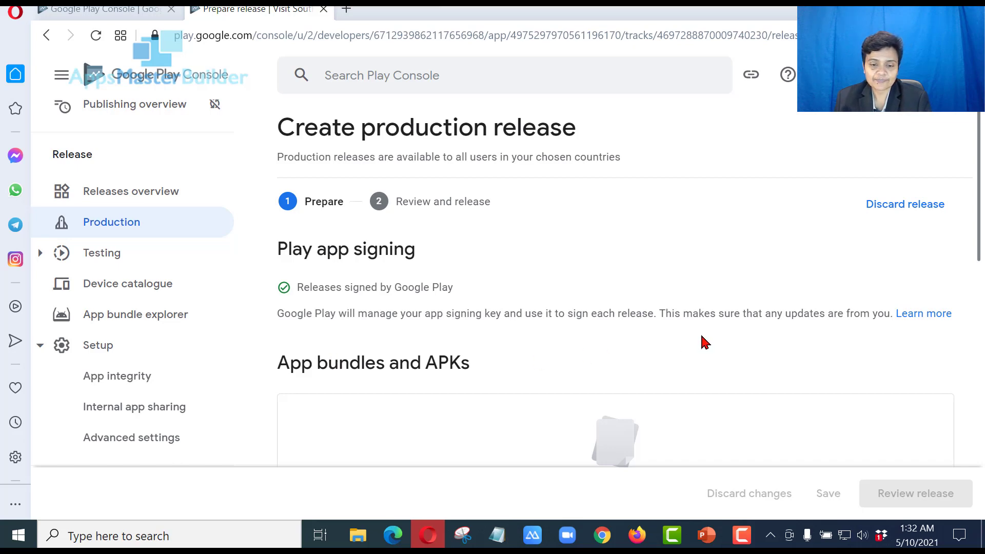
scroll(704, 342, down, 1)
Upload southafrica_10May.apk from the Publish folder to the production release
scroll(640, 250, down, 2)
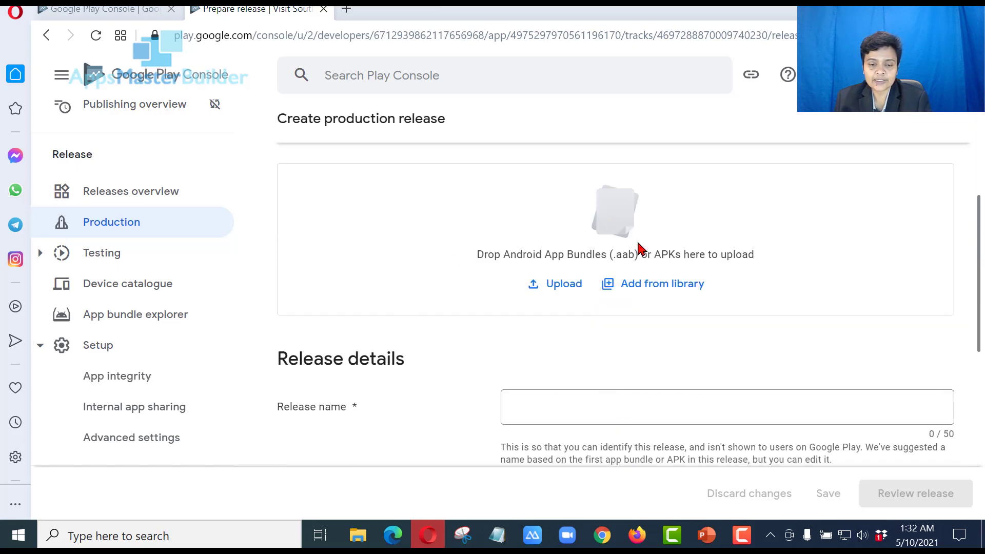
scroll(646, 258, up, 2)
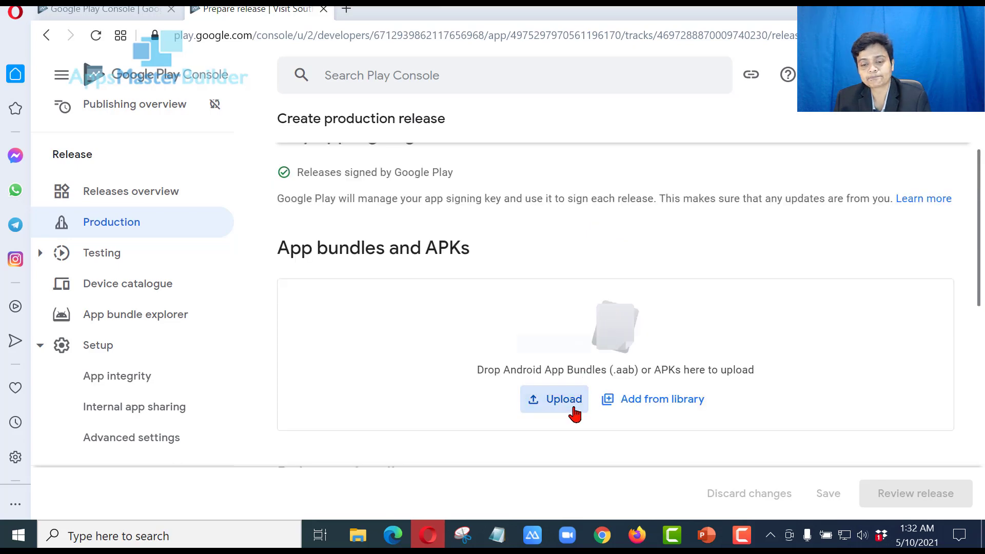
click(573, 409)
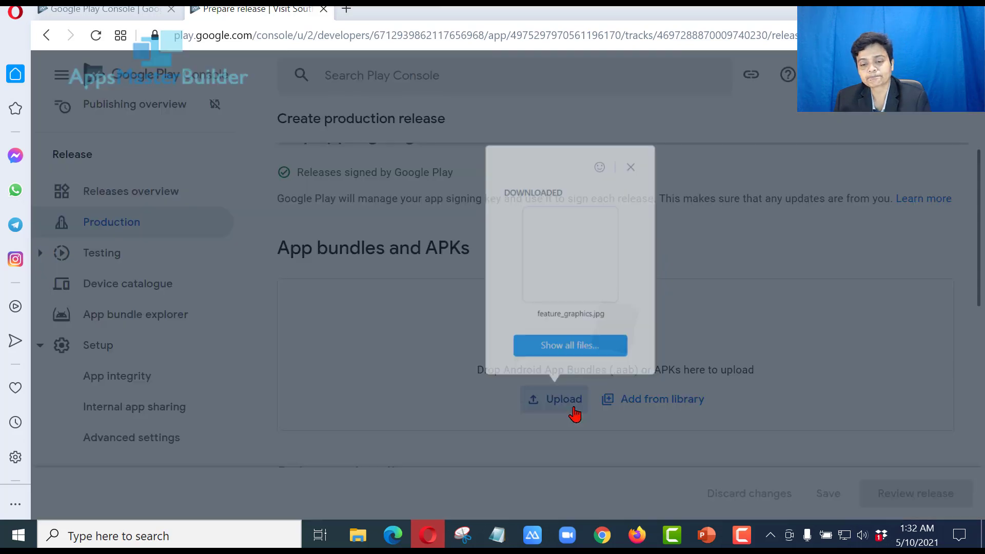
click(583, 349)
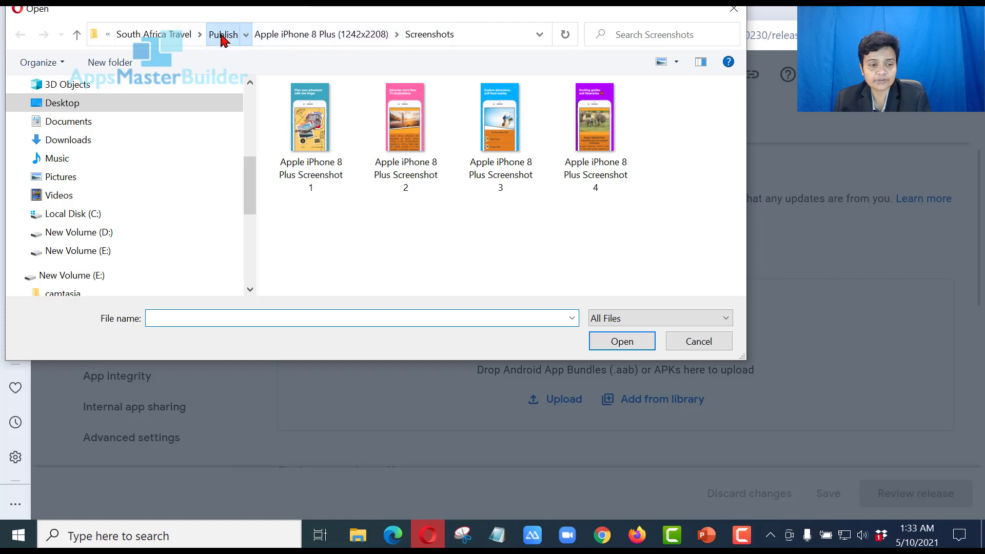
click(223, 35)
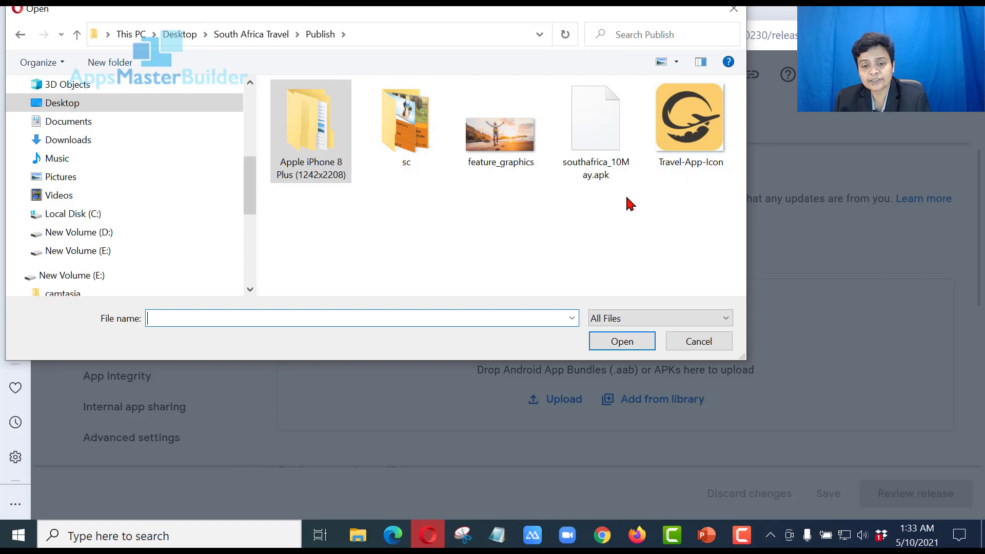
click(609, 146)
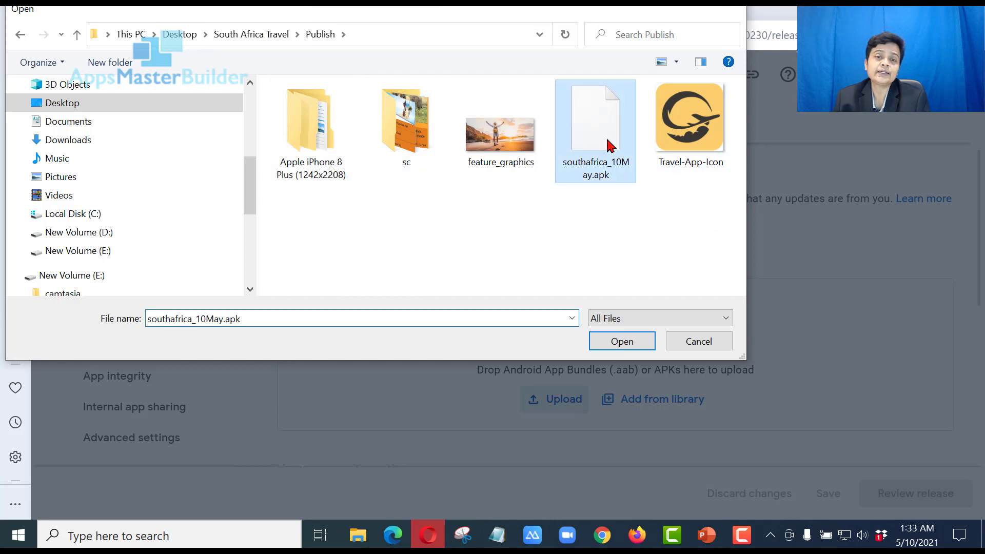
double_click(609, 146)
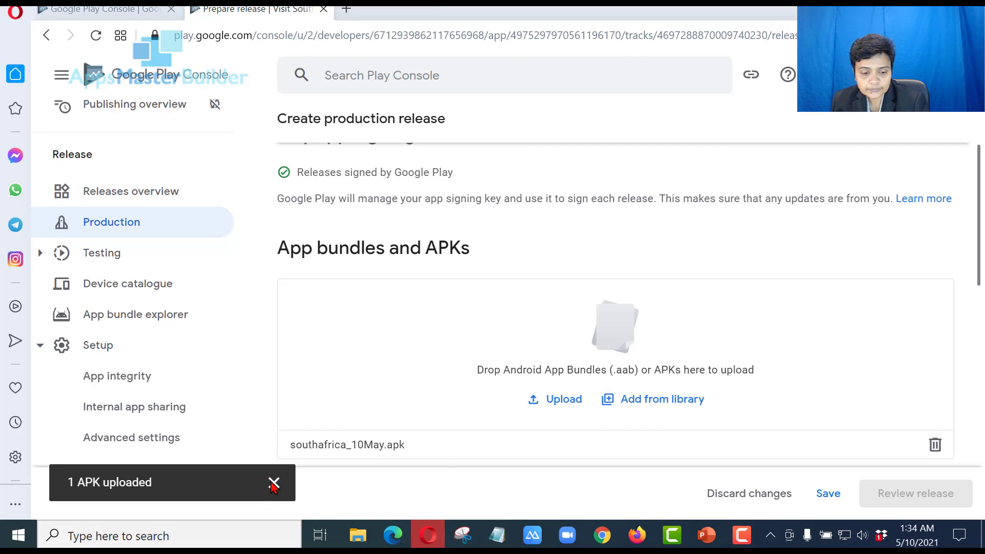
Save the production release draft 1000003 (1.0) after checking its details
scroll(715, 341, down, 10)
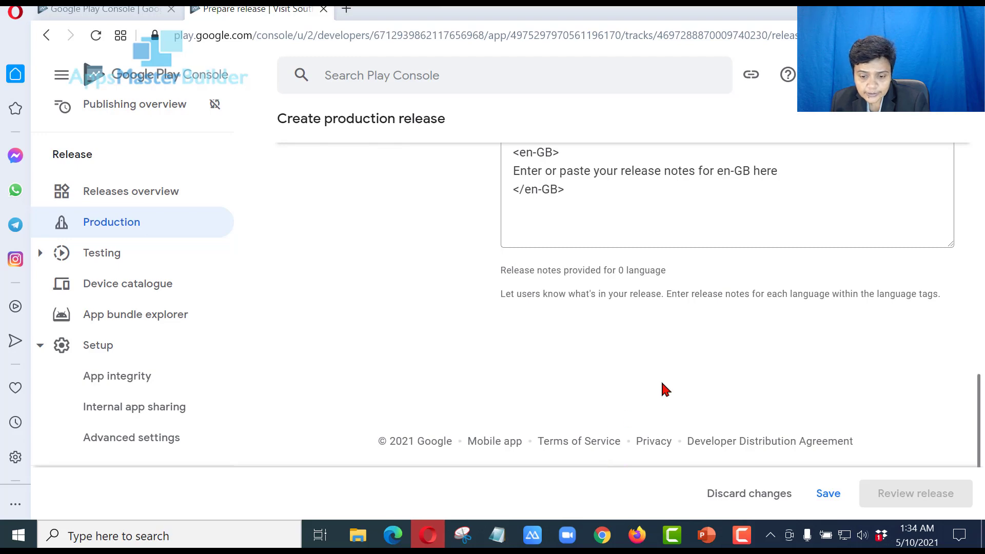
scroll(663, 387, up, 8)
scroll(662, 385, down, 6)
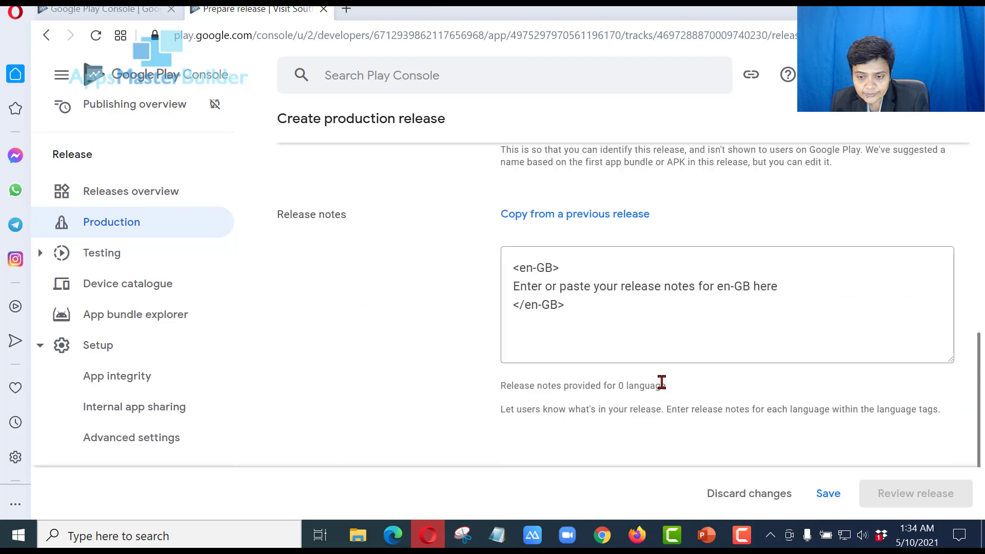
scroll(661, 384, up, 5)
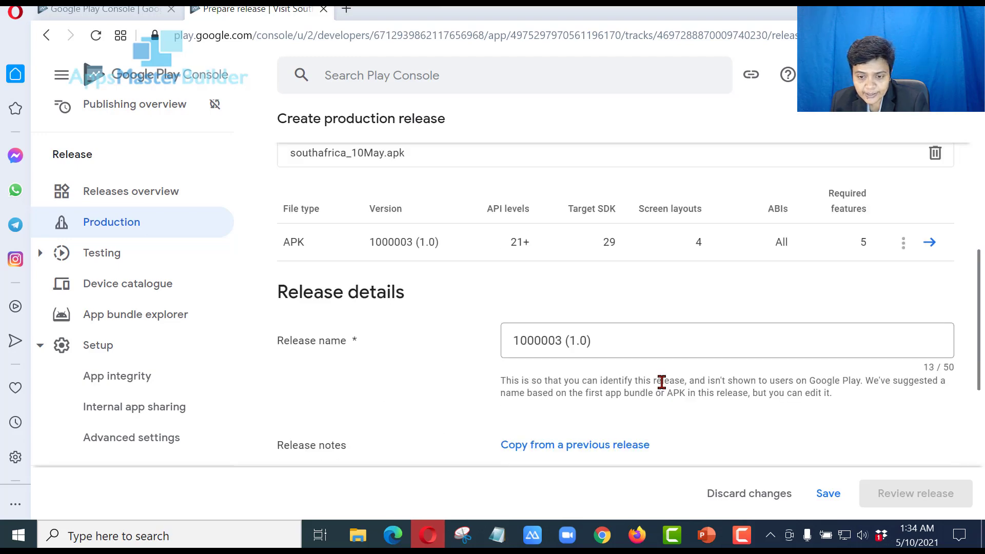
click(828, 494)
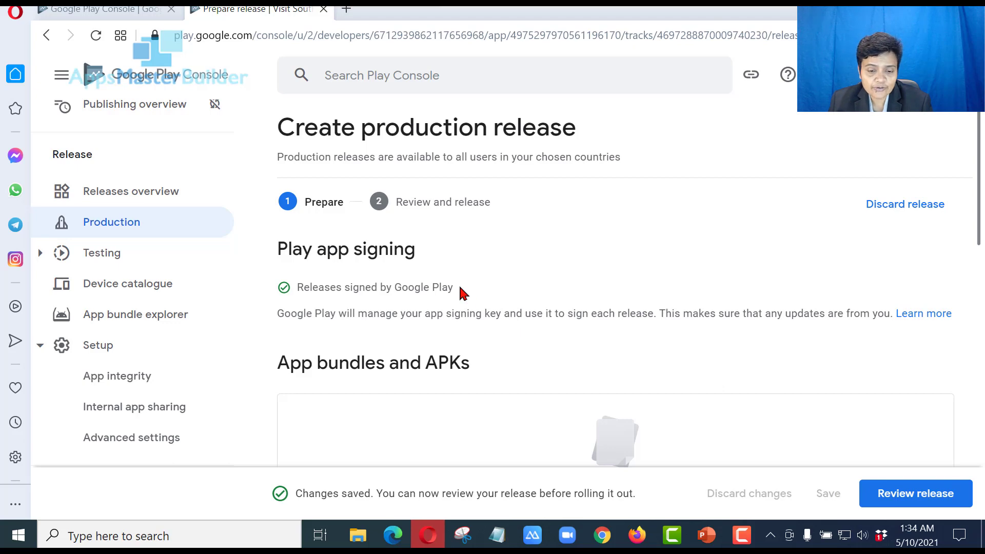
scroll(463, 293, down, 4)
scroll(463, 292, up, 5)
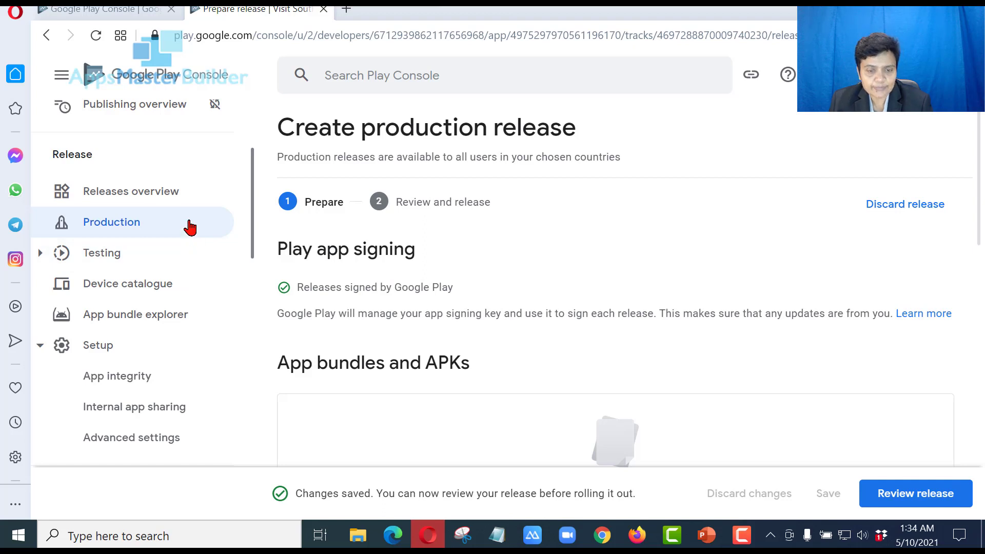
From the Production track's Countries/regions tab, select all 176 countries/regions plus Rest of World
click(190, 227)
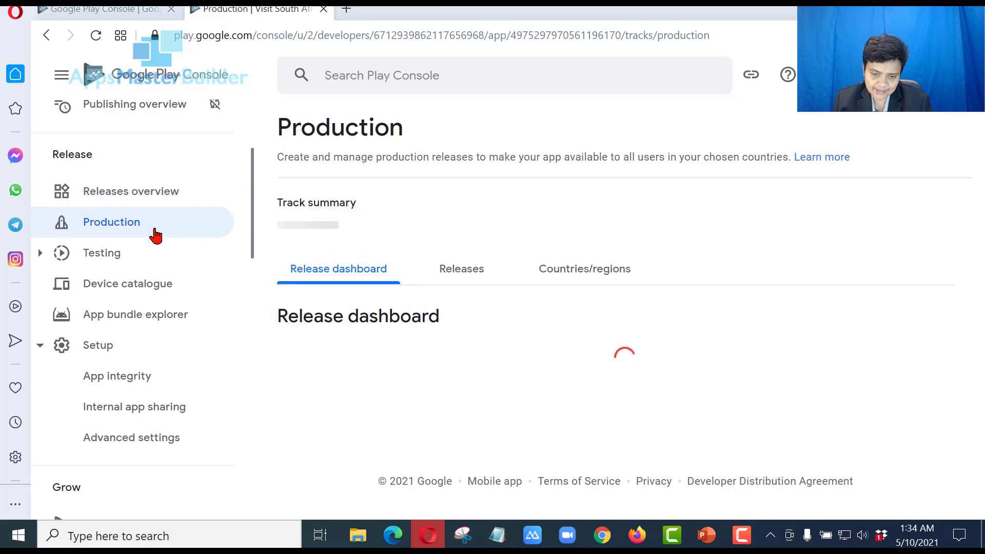
click(598, 280)
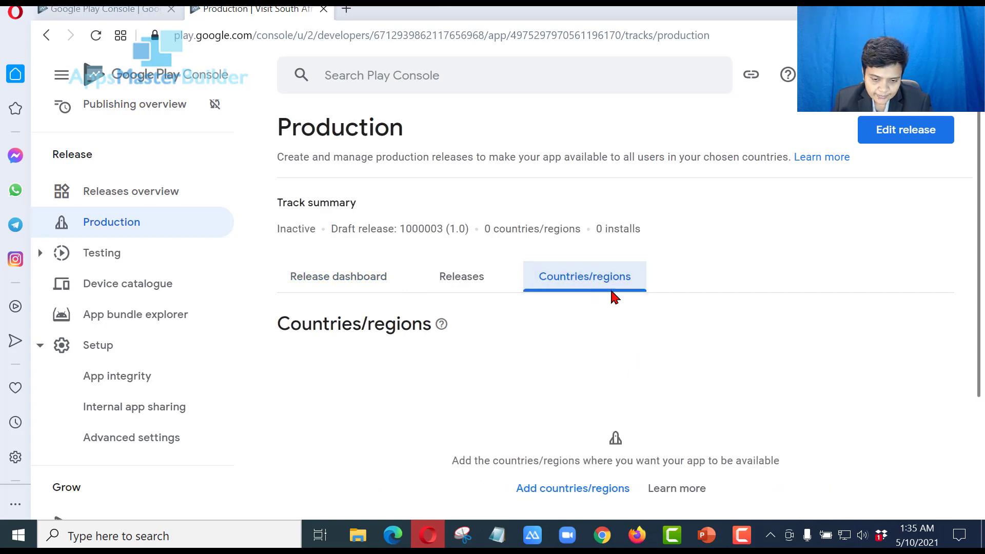
scroll(613, 295, down, 2)
click(585, 379)
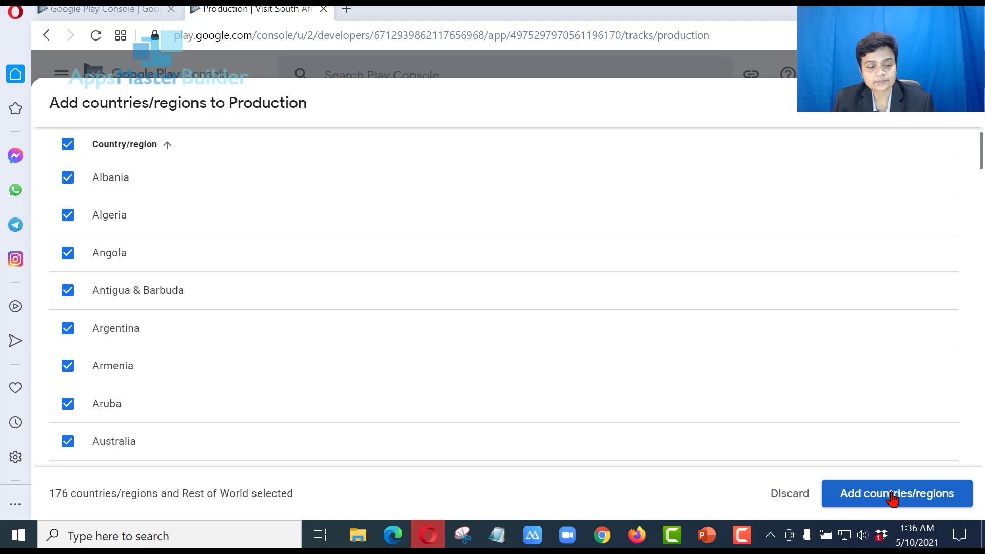
Add the 176 selected countries and Rest of World, making Production available in 177 countries/regions
click(891, 495)
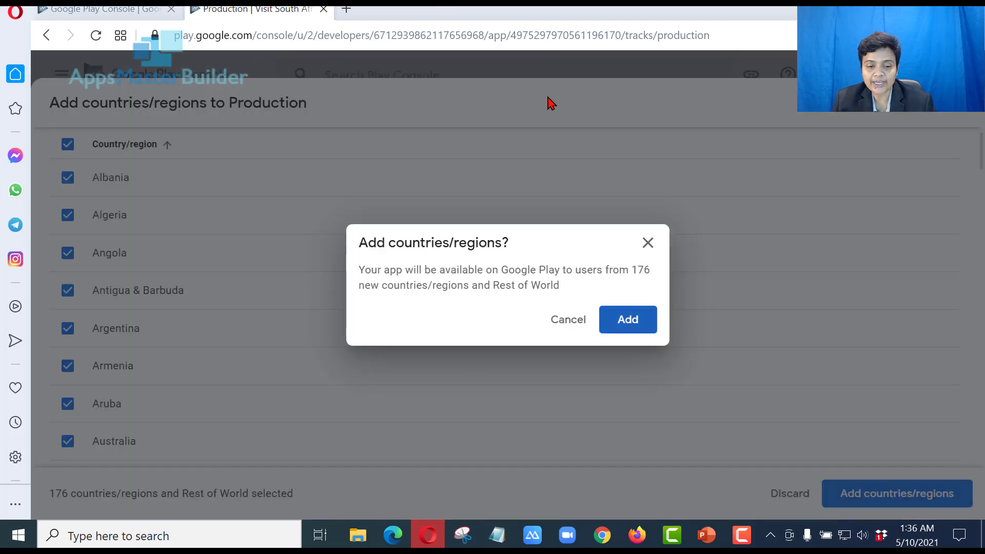
click(621, 322)
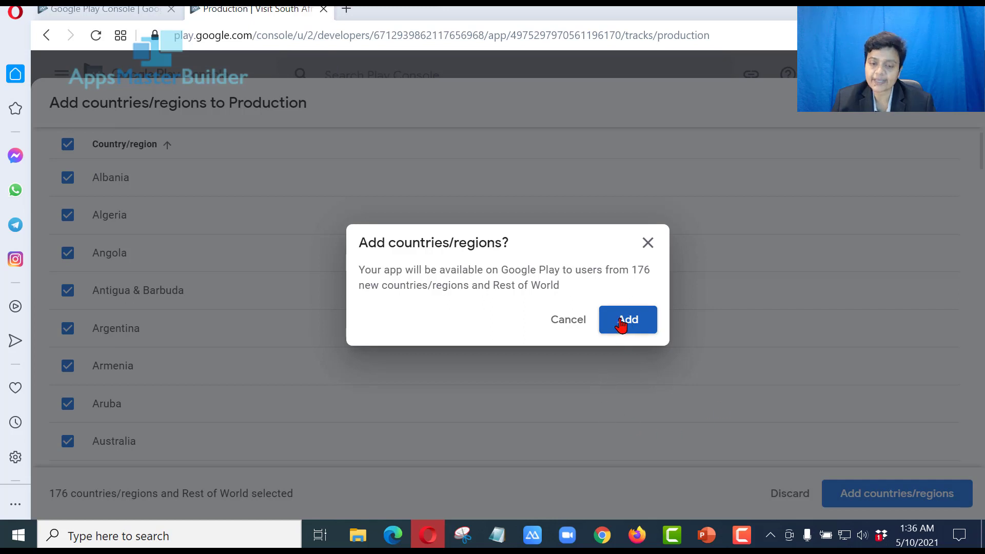
click(622, 322)
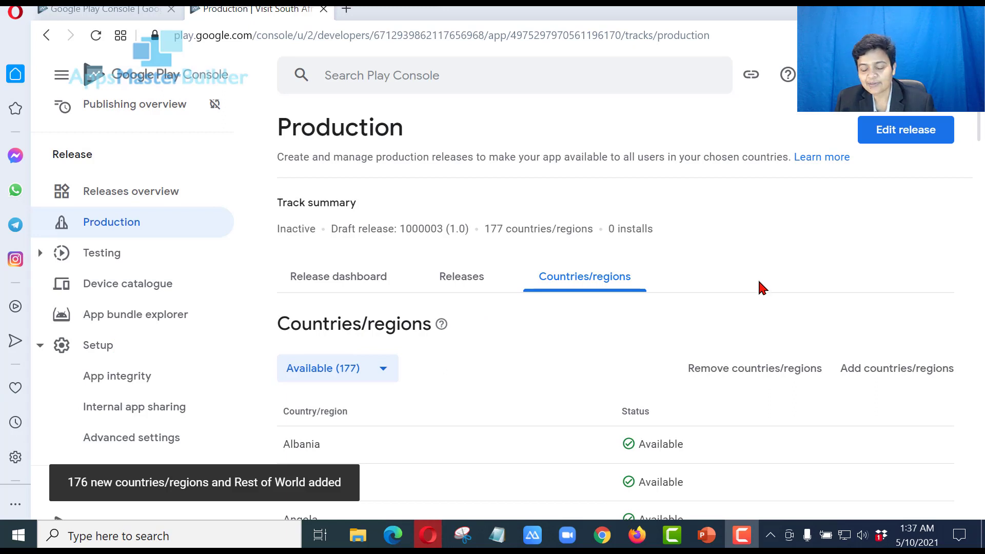
Reopen the draft production release and advance it to the Review and release step
click(907, 131)
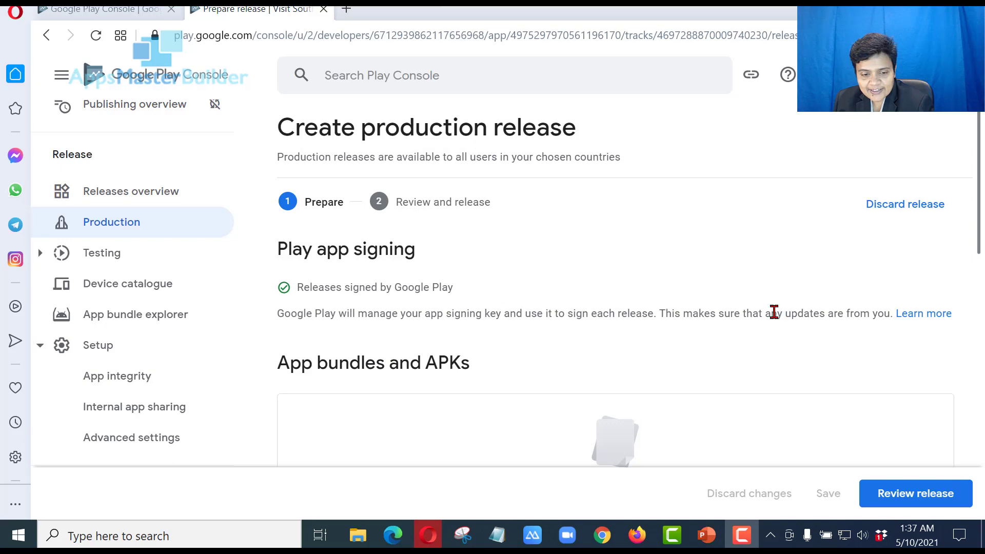
scroll(774, 315, down, 4)
scroll(801, 333, down, 8)
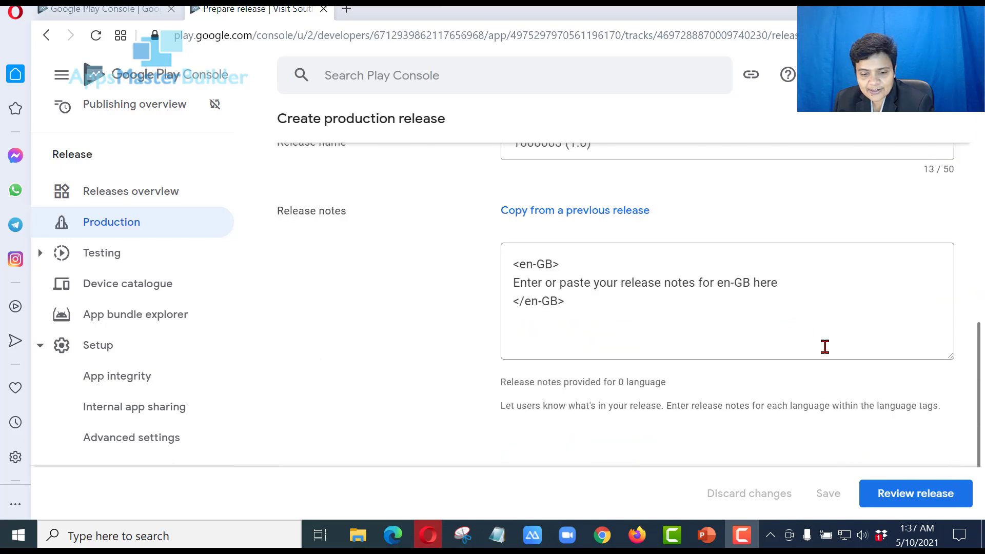
click(904, 492)
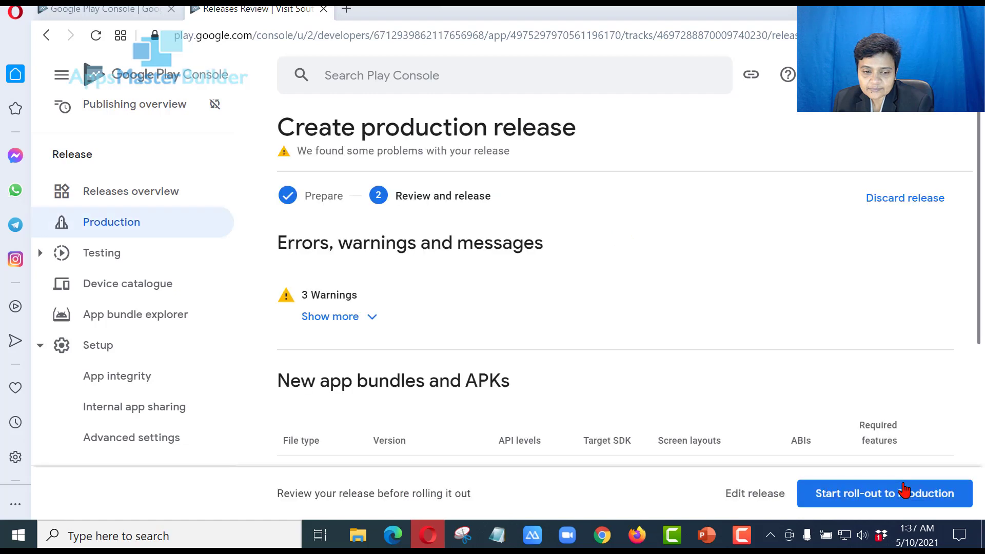
Expand and read the three release warnings, including APK size and the missing deobfuscation file
click(371, 323)
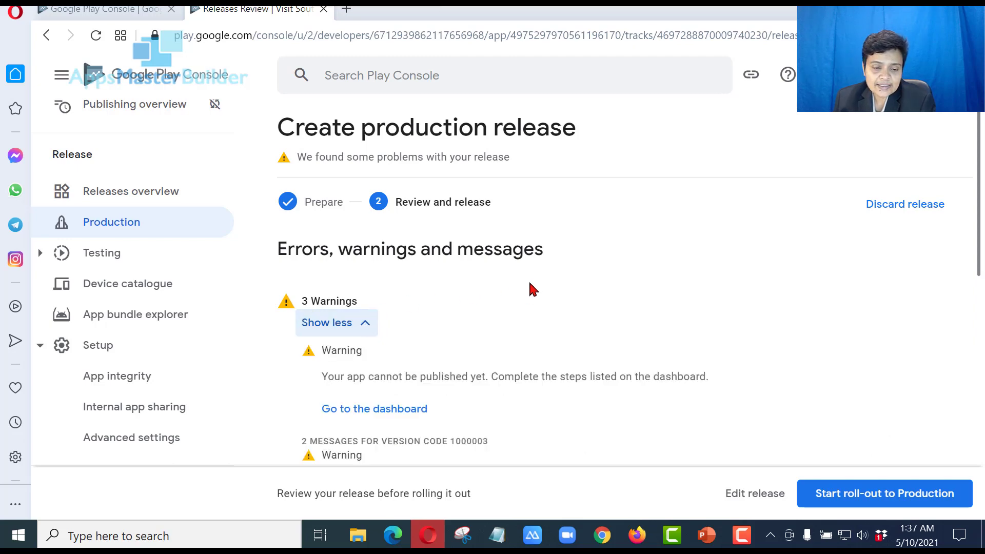
scroll(528, 288, down, 2)
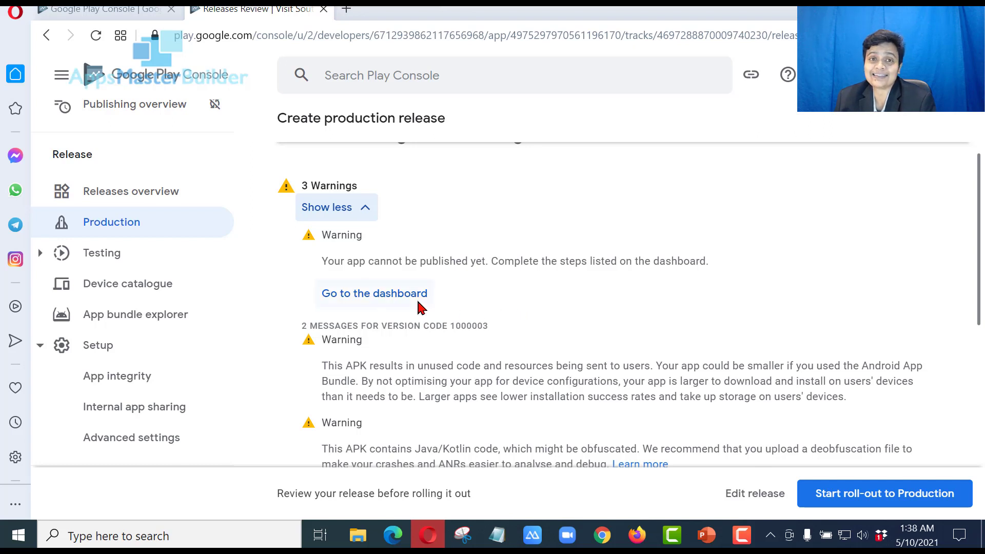
scroll(418, 341, down, 2)
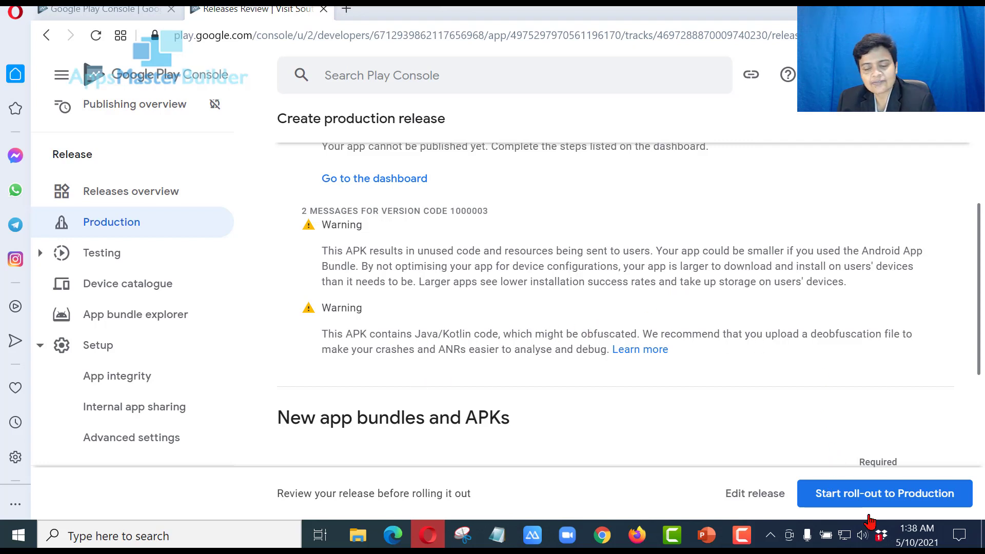
click(891, 493)
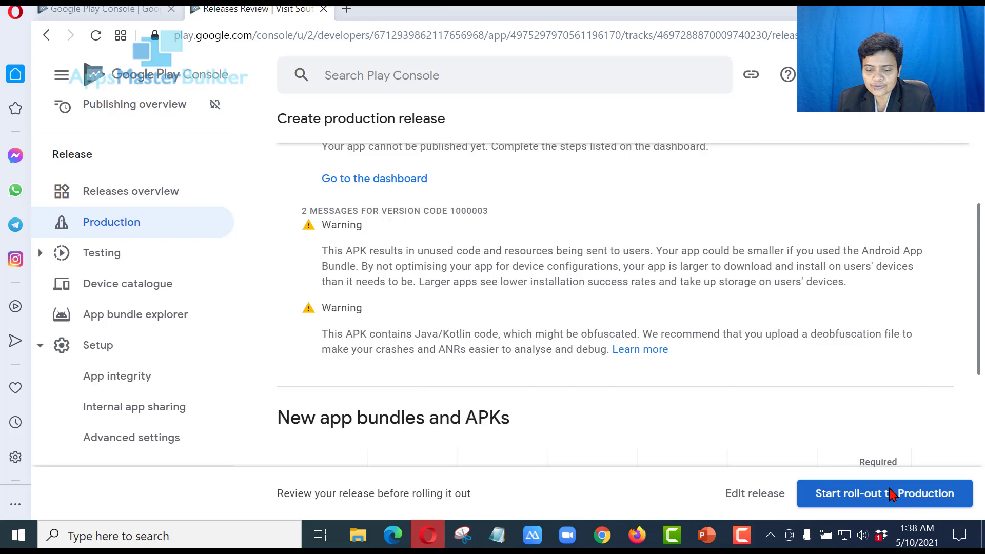
Confirm the roll-out of release 1000003 (1.0) to Production, then bring up AppsMasterBuilder's Privacy Policy page
click(890, 495)
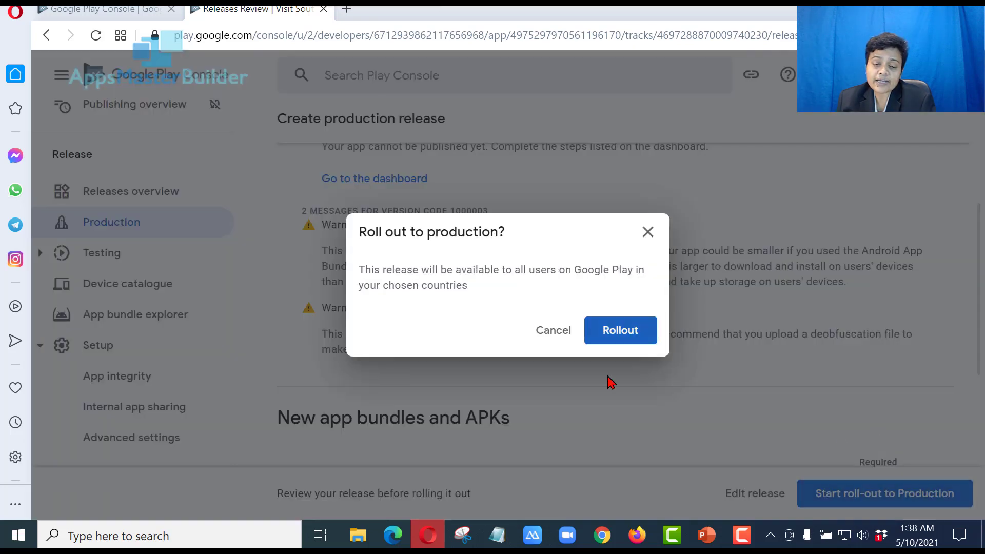
click(607, 334)
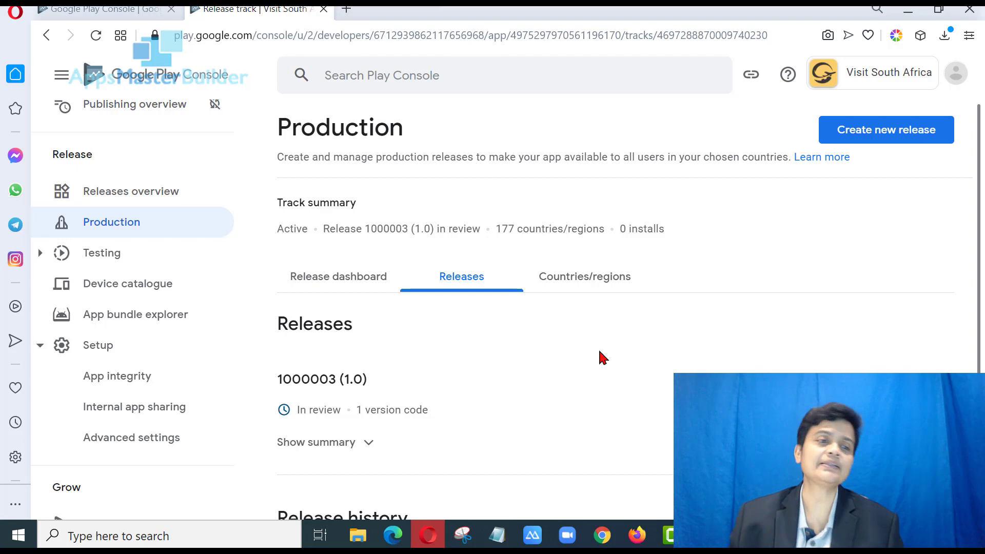
click(638, 536)
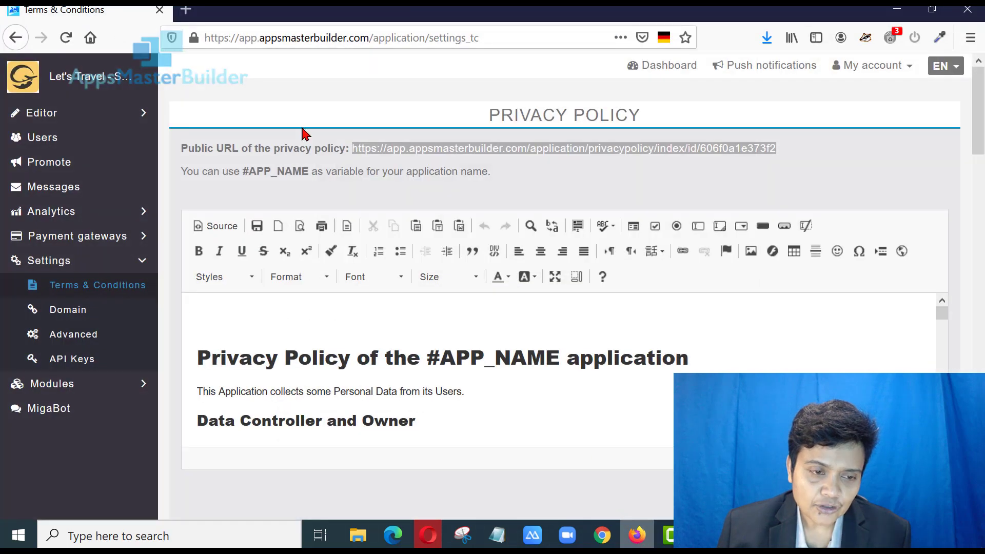